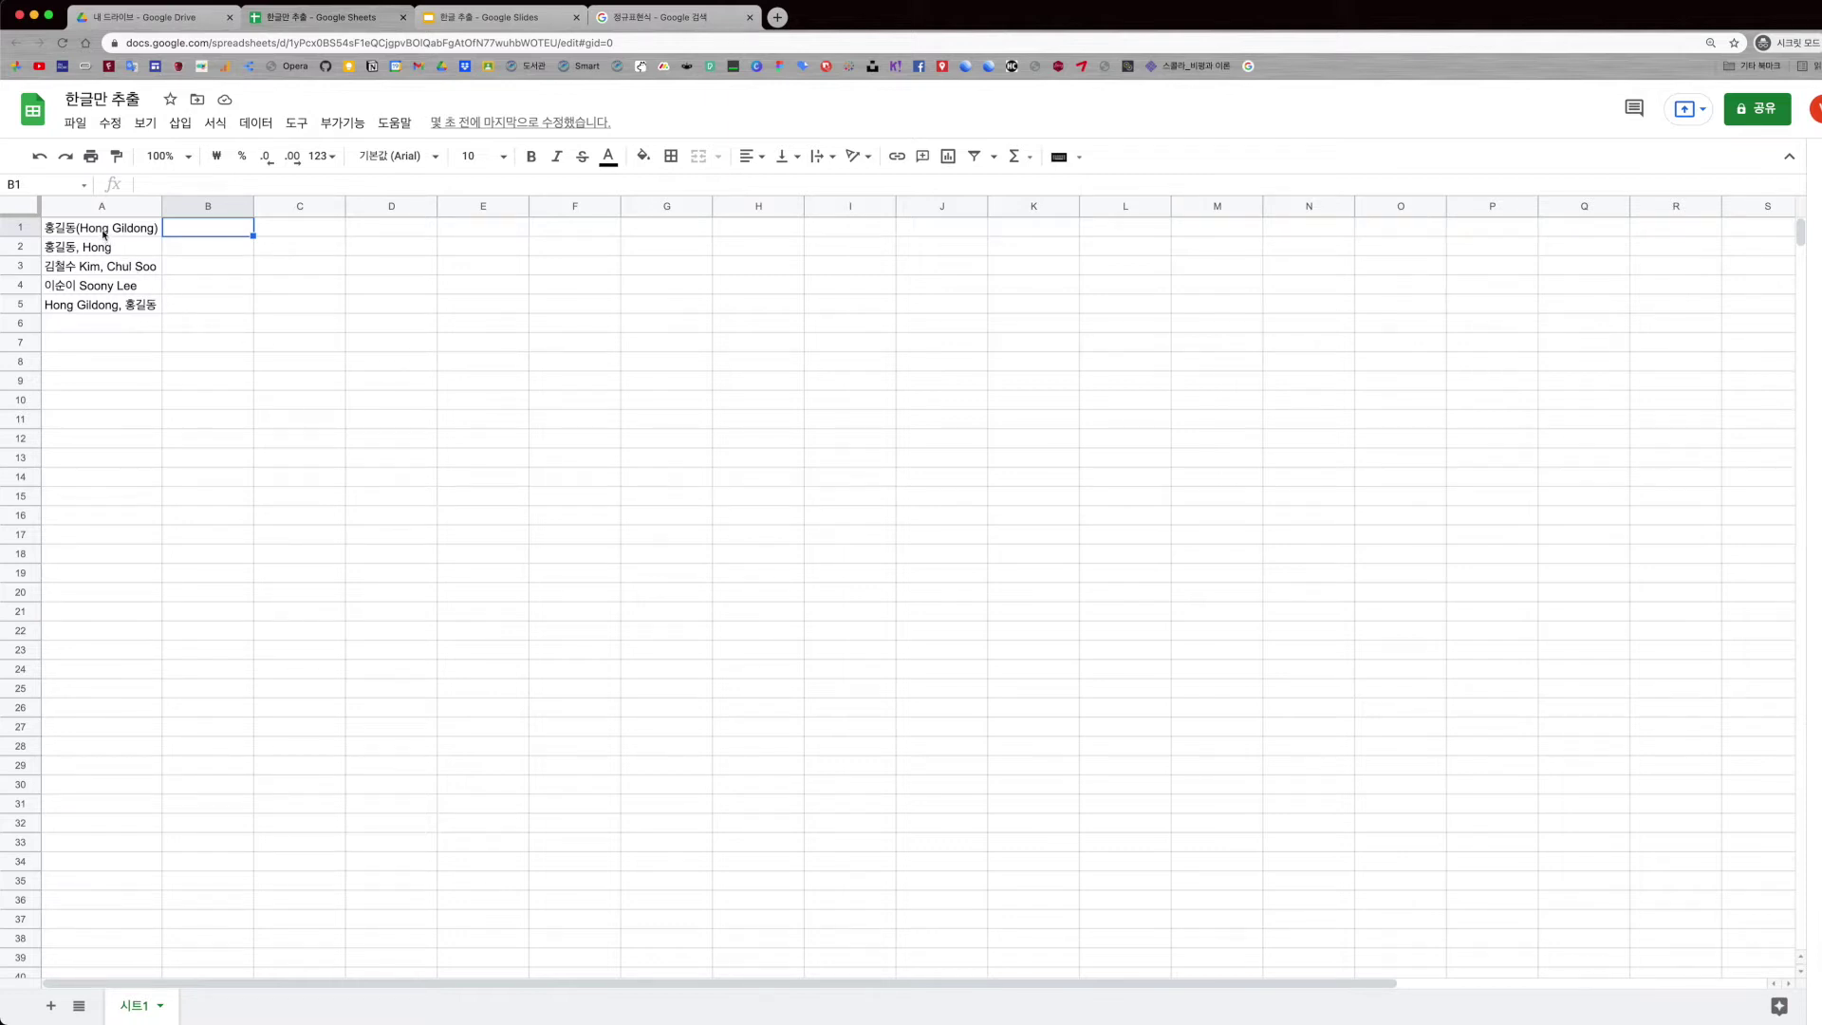
pyautogui.click(74, 213)
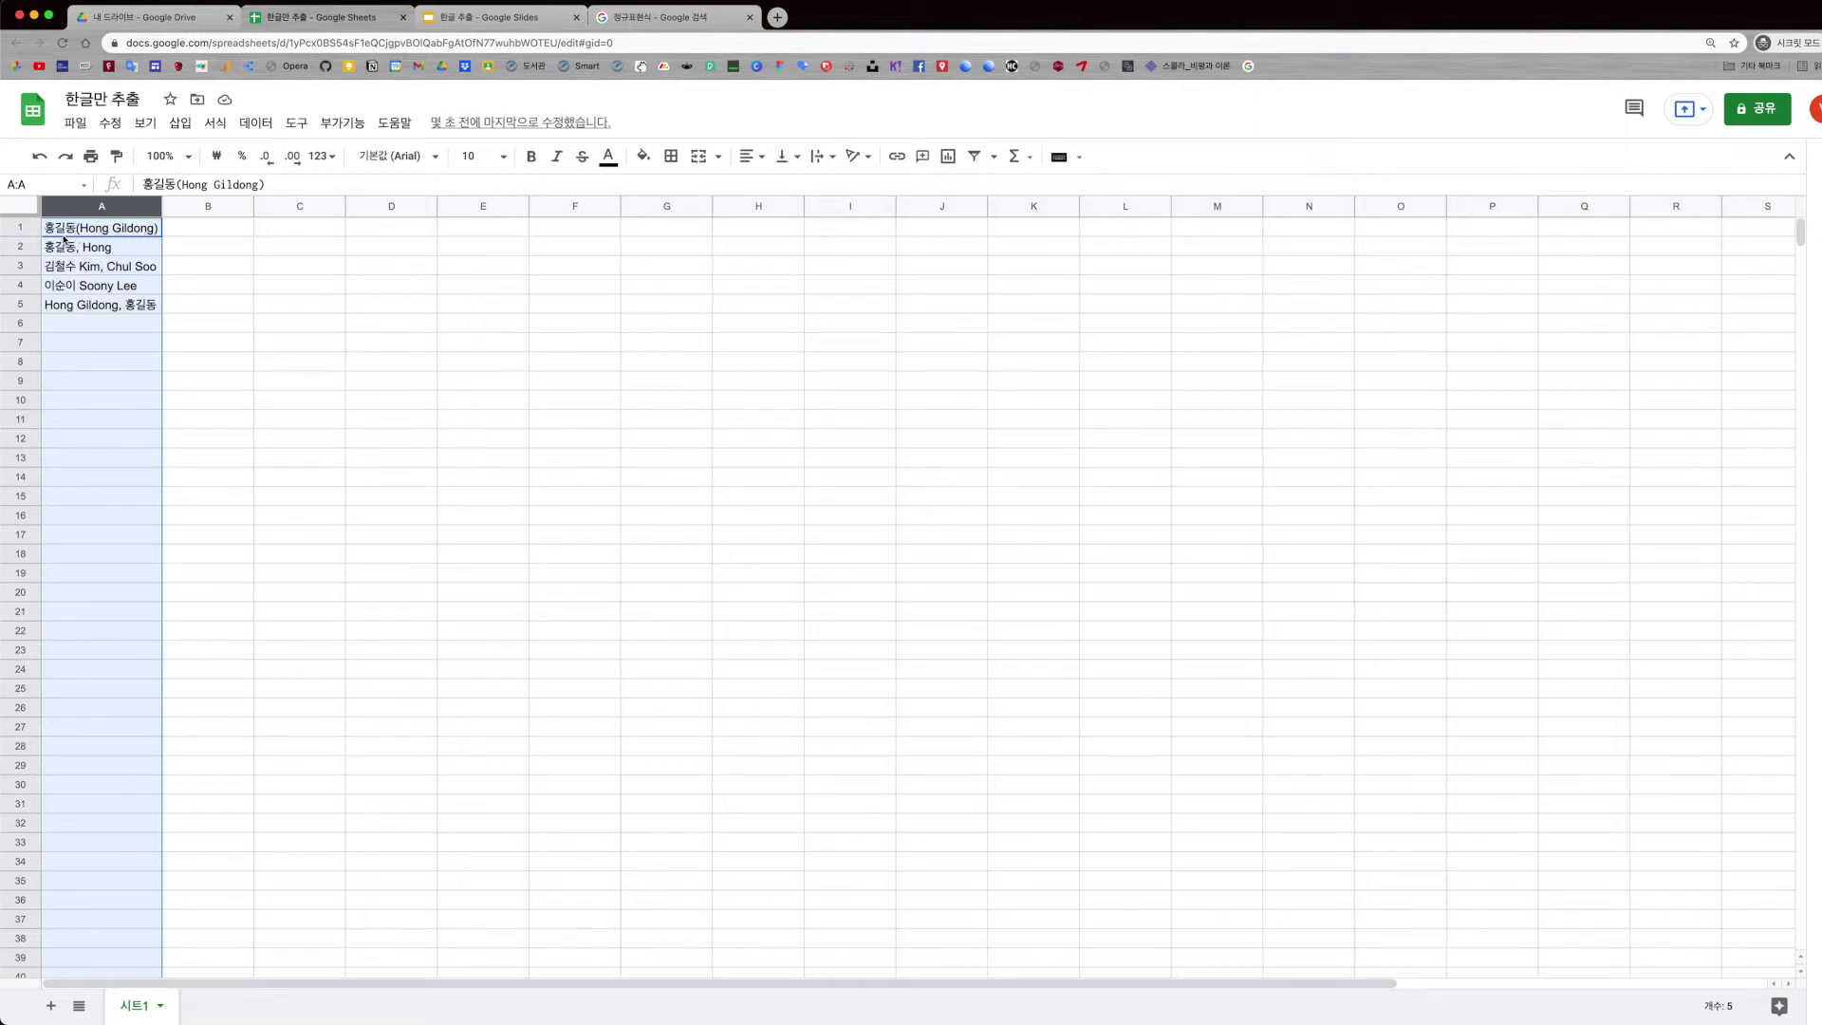
pyautogui.click(197, 208)
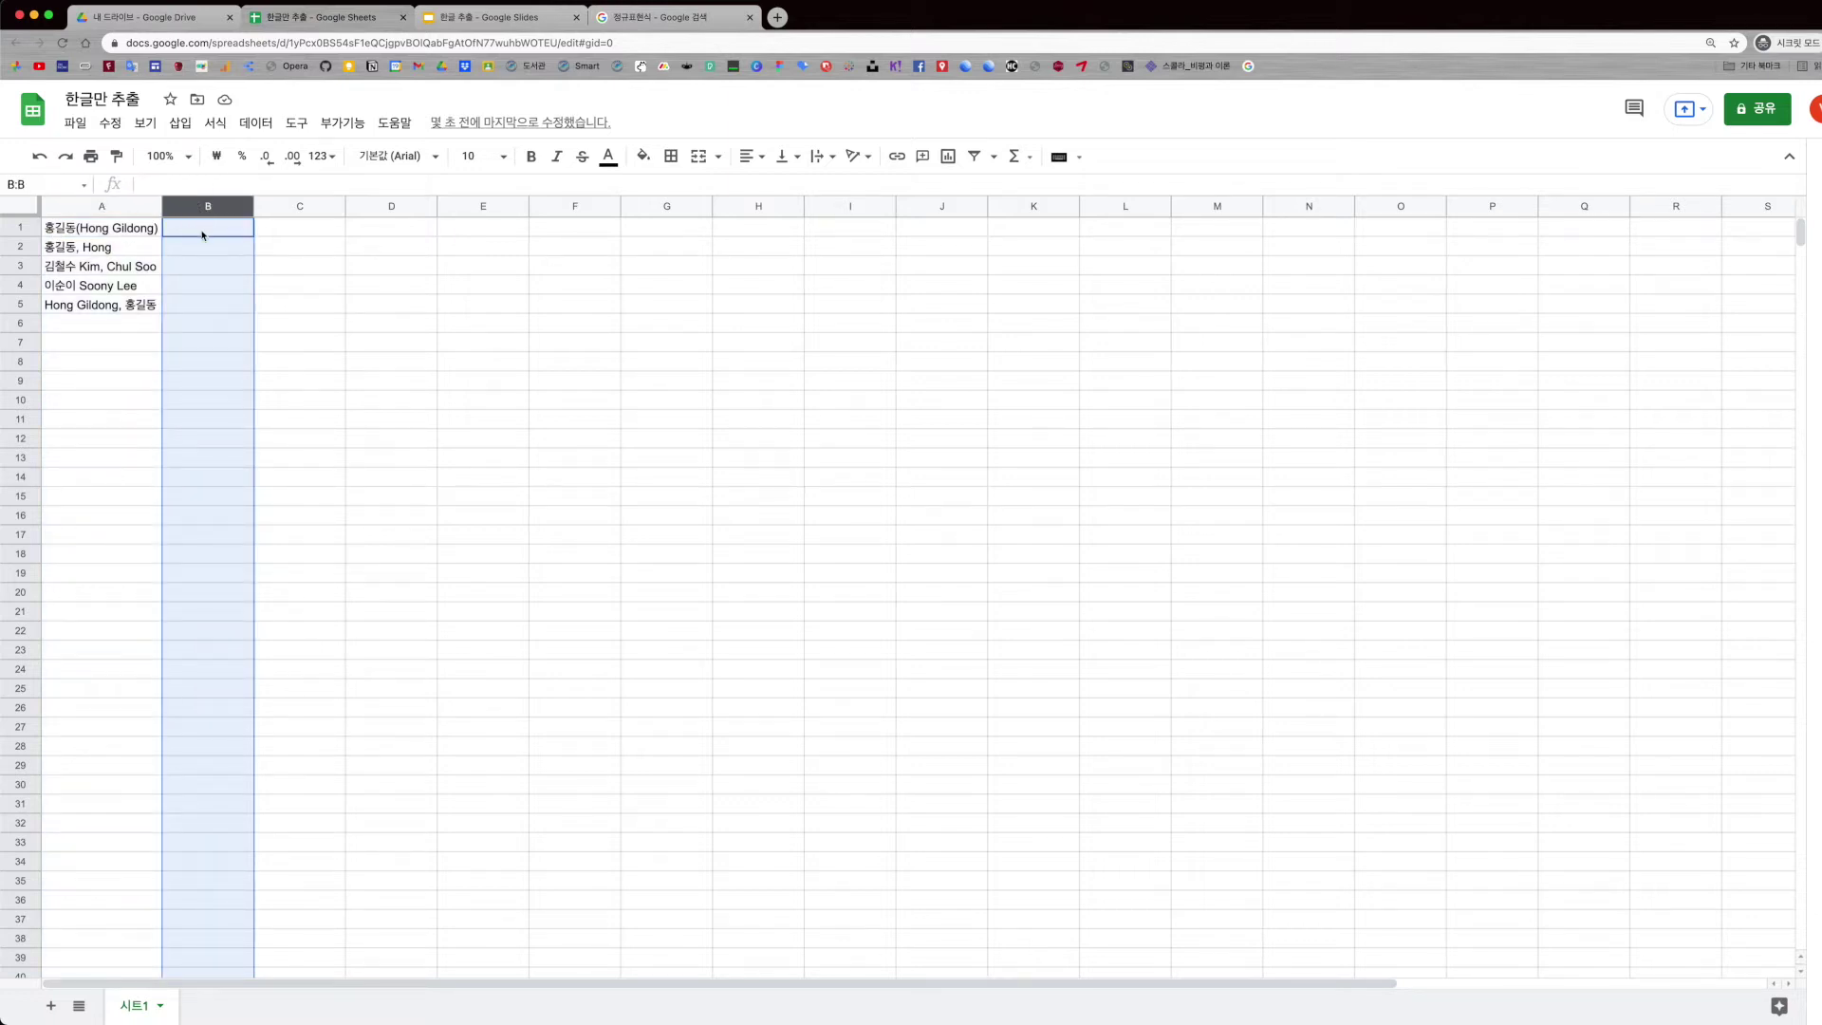
pyautogui.click(202, 234)
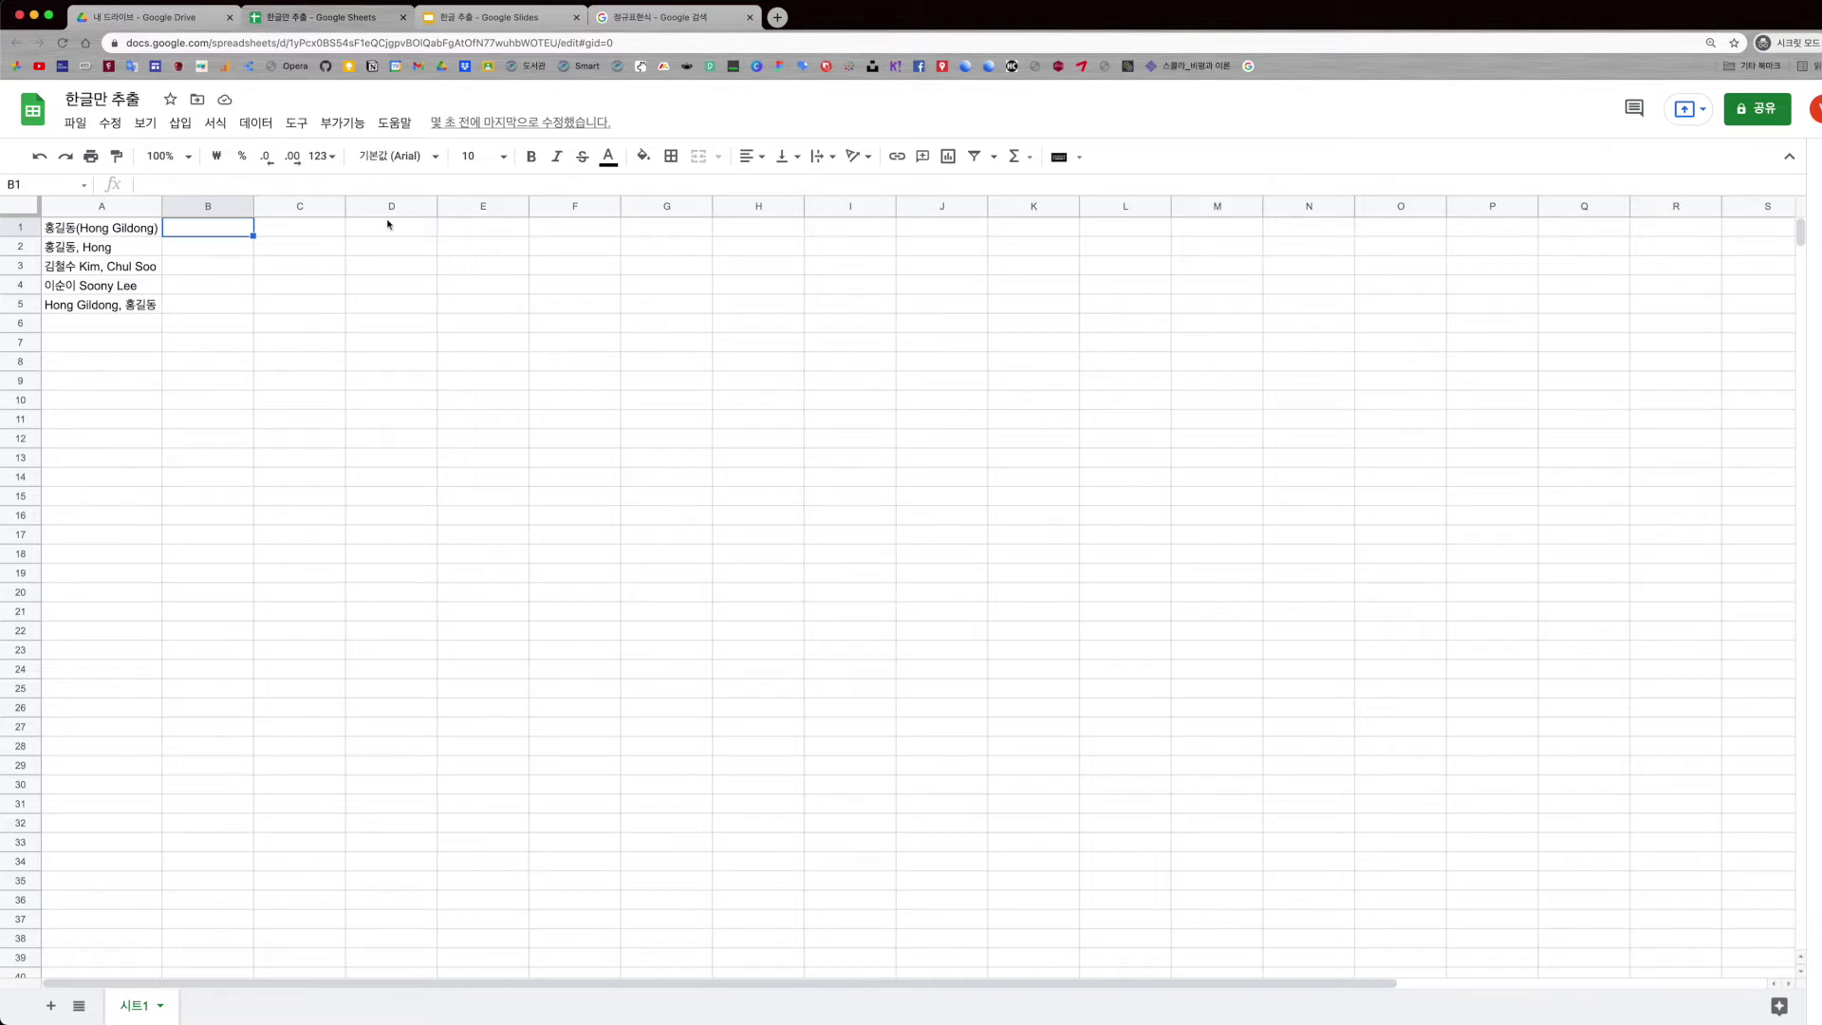
# Step: Search Google in a new browser tab for "정규표현식 한글만"
pyautogui.click(651, 18)
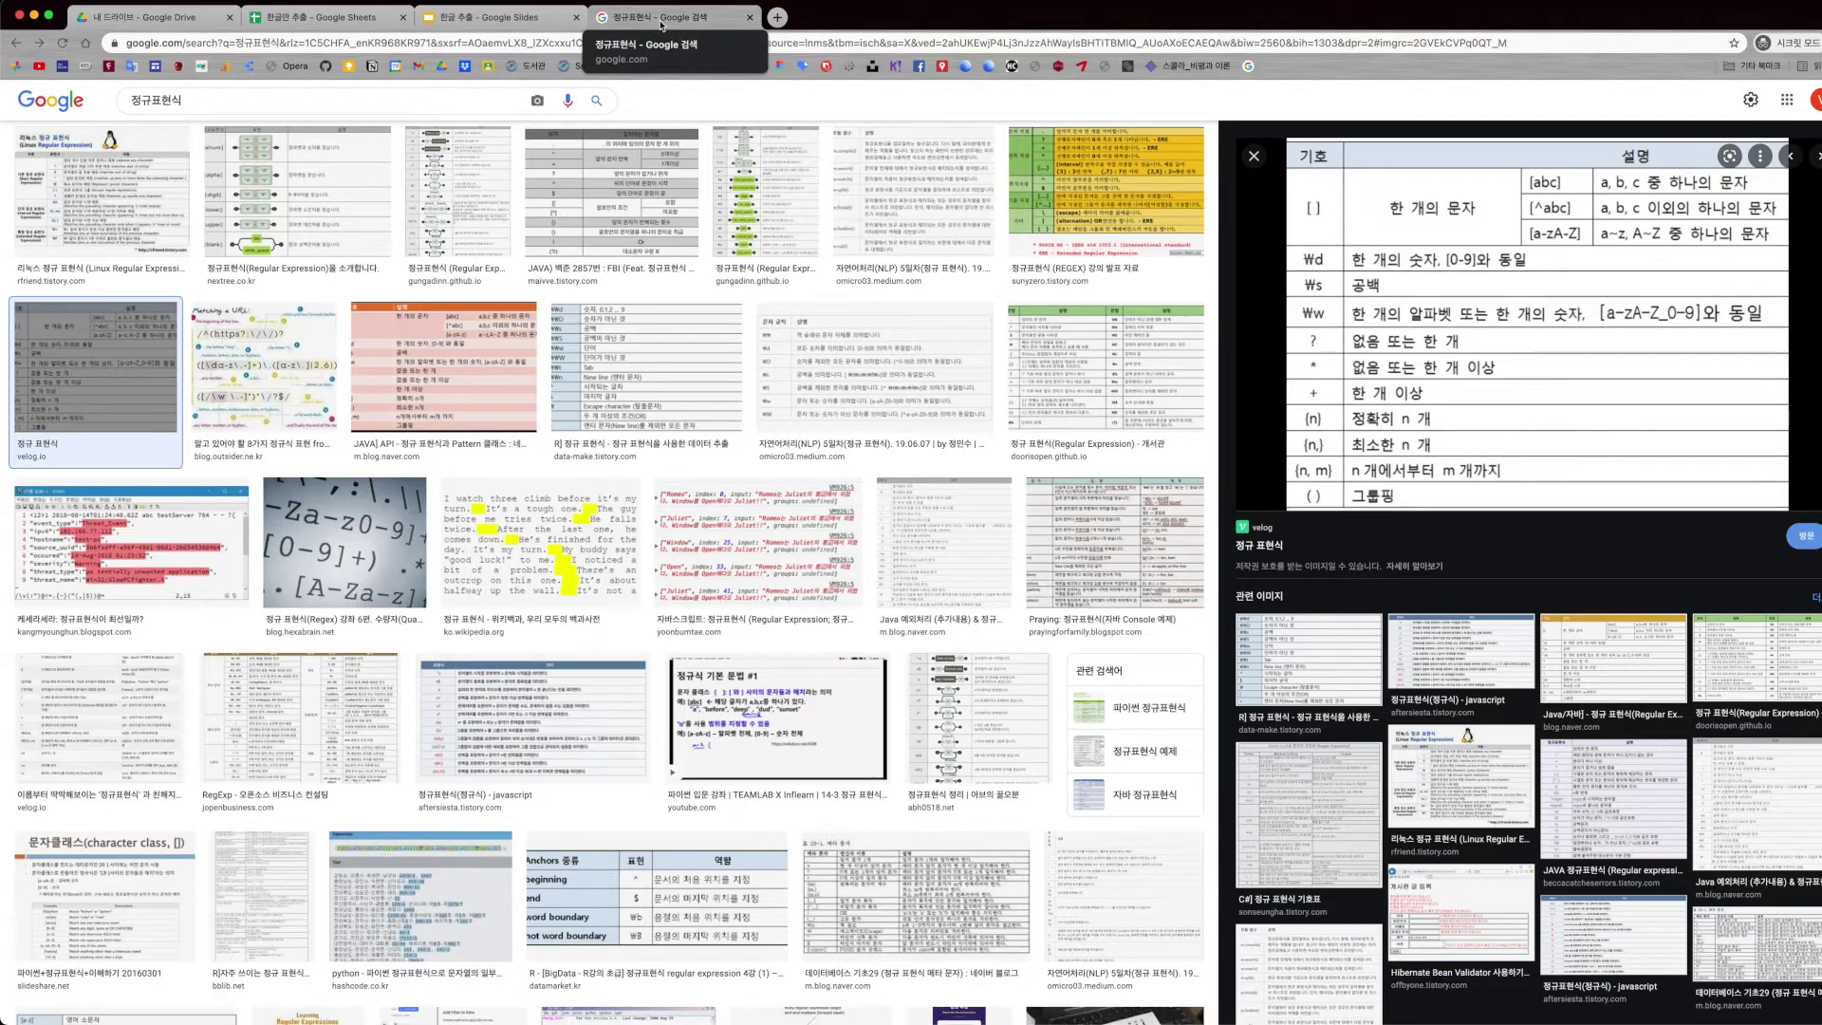
pyautogui.click(777, 17)
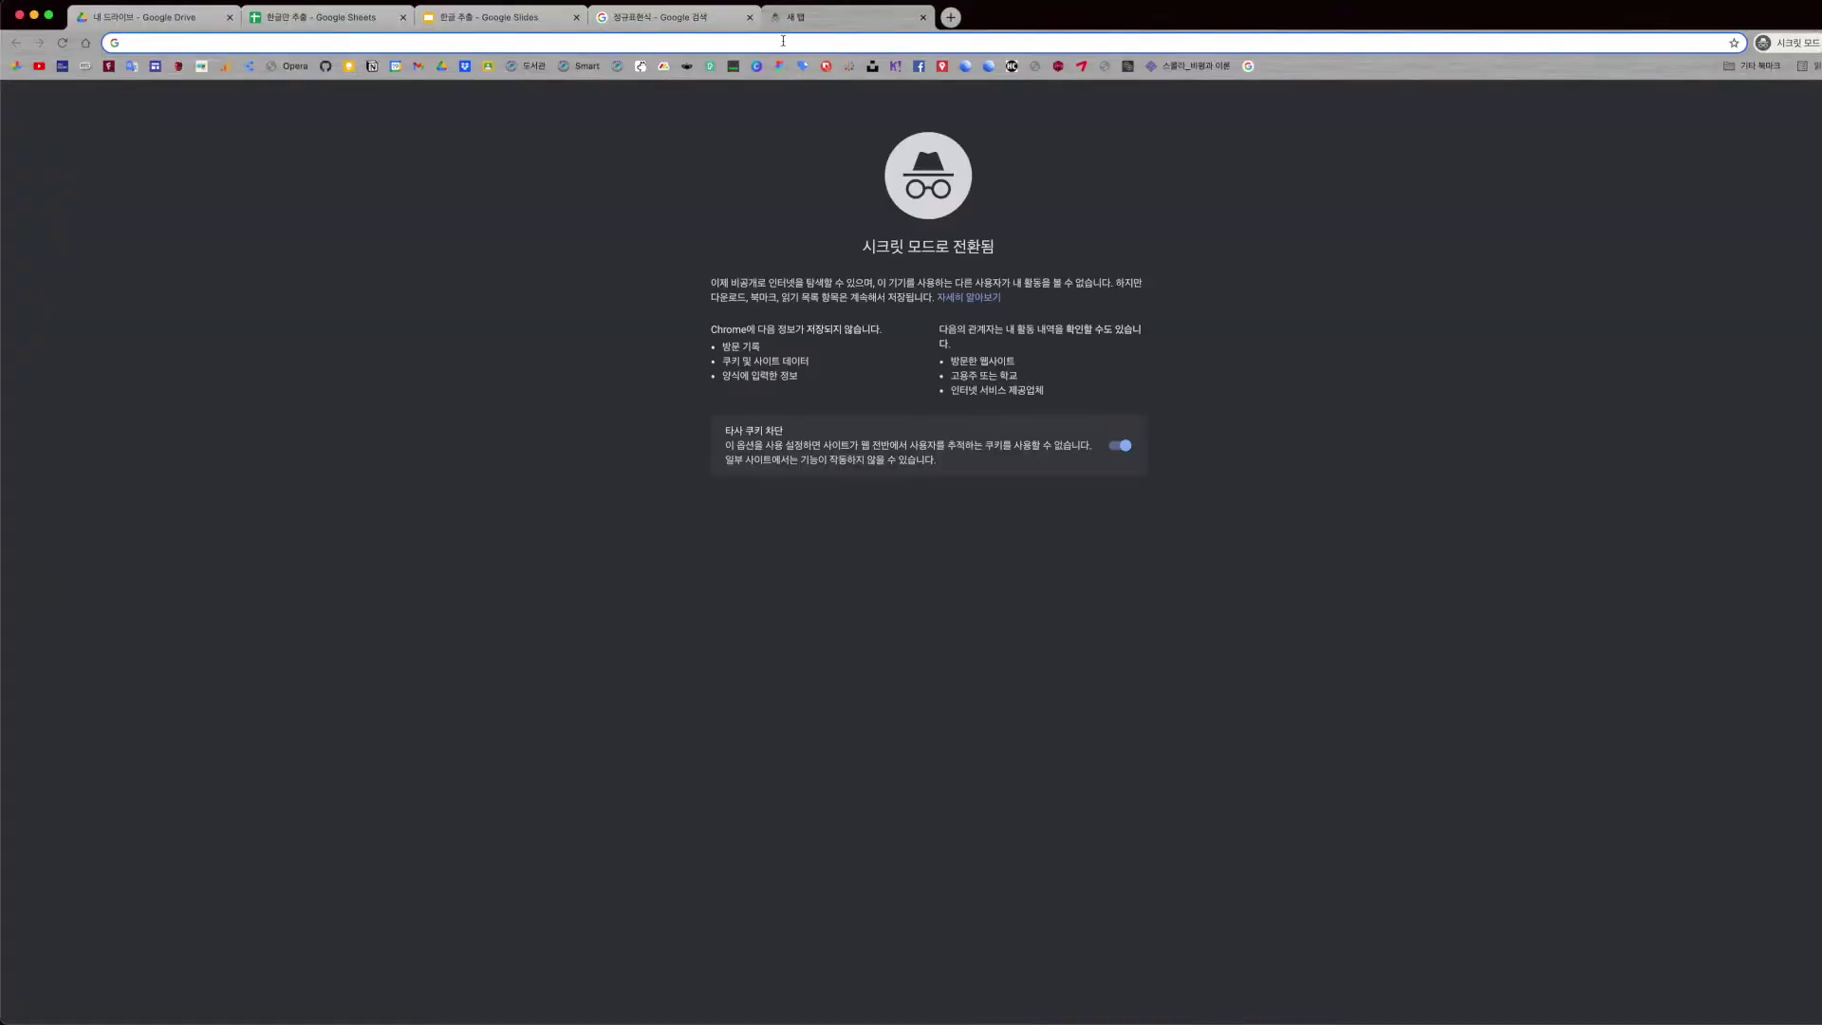
pyautogui.write('정규')
pyautogui.press('Down')
pyautogui.press('Return')
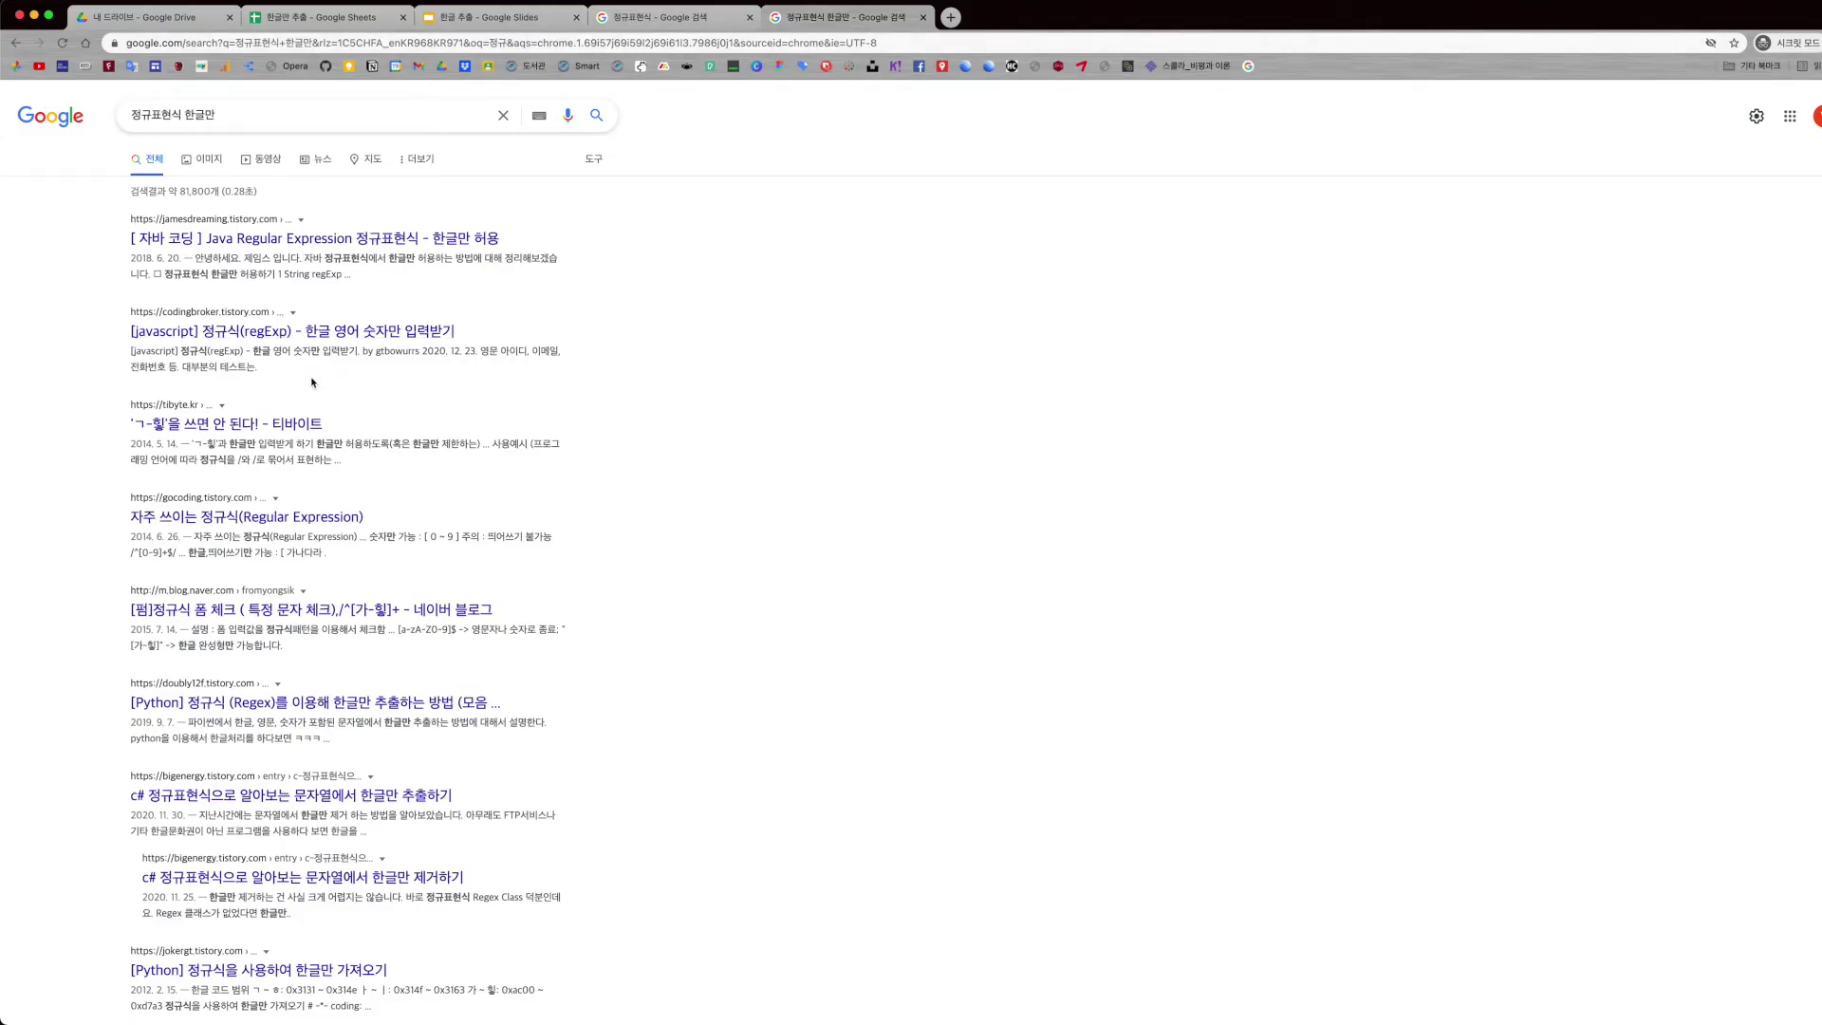
# Step: Open the tibyte.kr article on 'ㄱ-힣', highlight the pattern [가-힣], and compare it with the regular expression symbol table
pyautogui.click(205, 435)
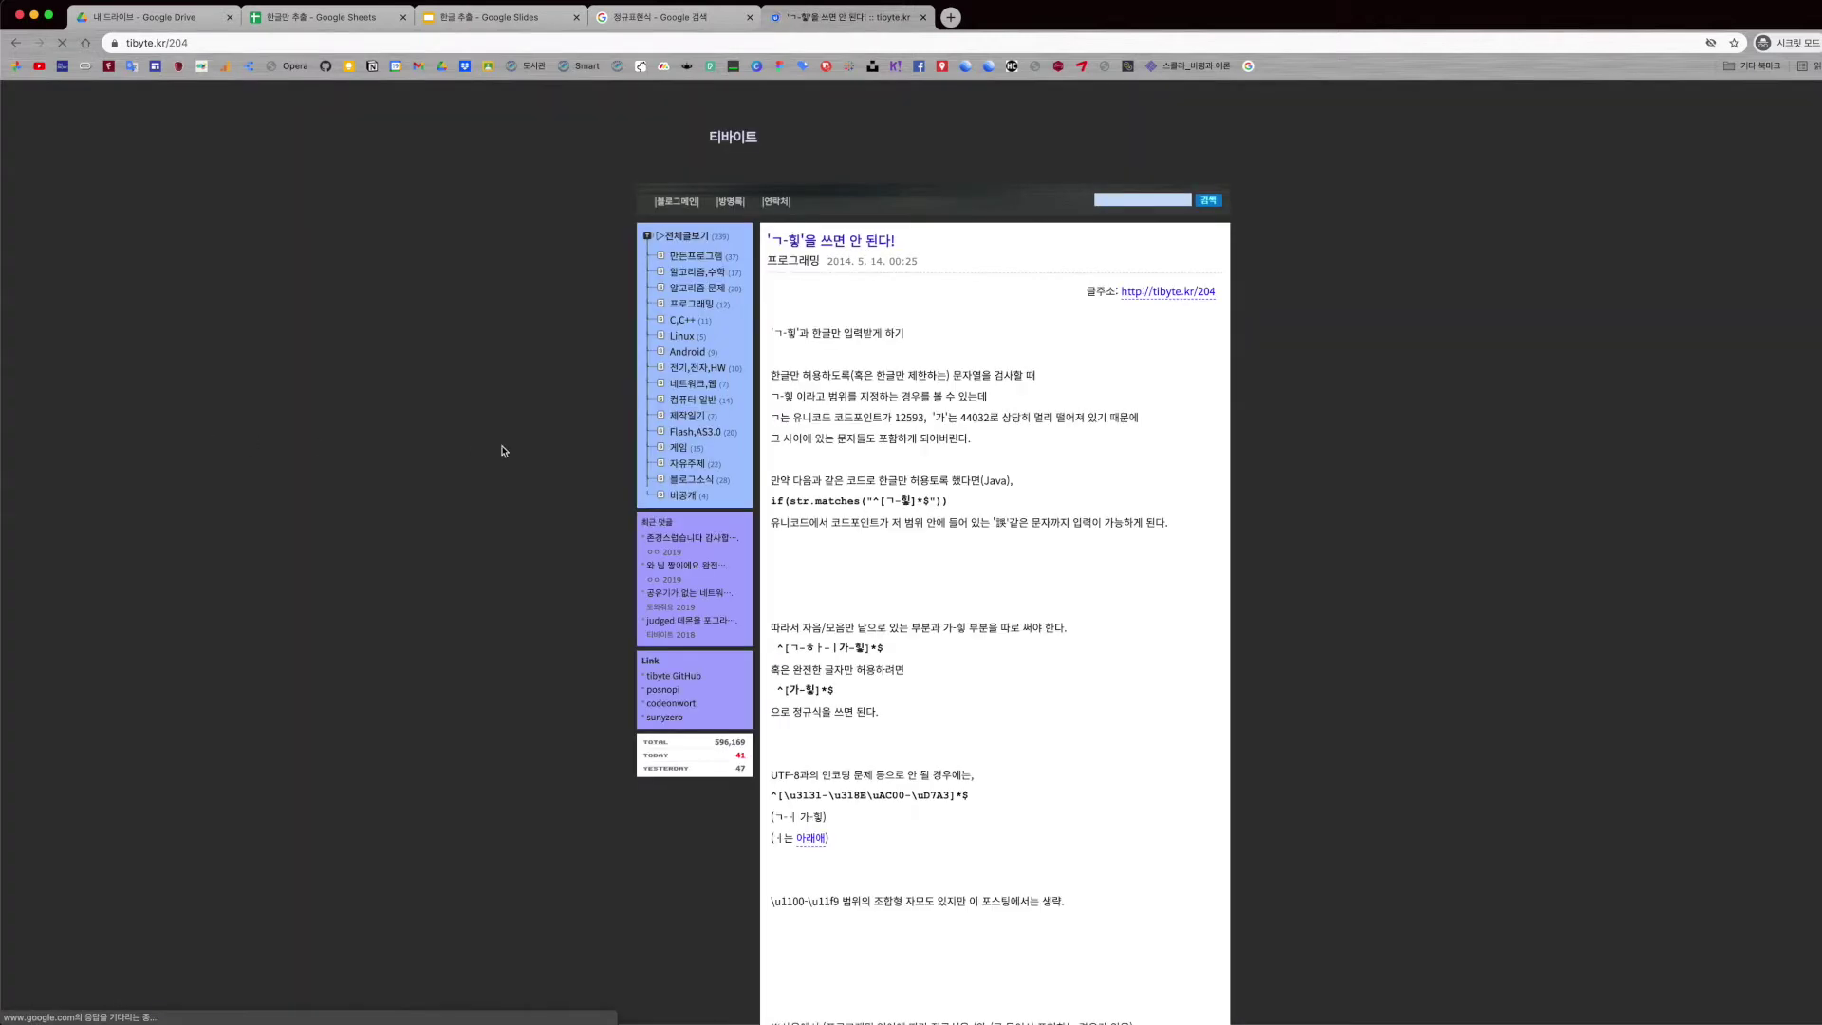
pyautogui.scroll(-1, 967, 549)
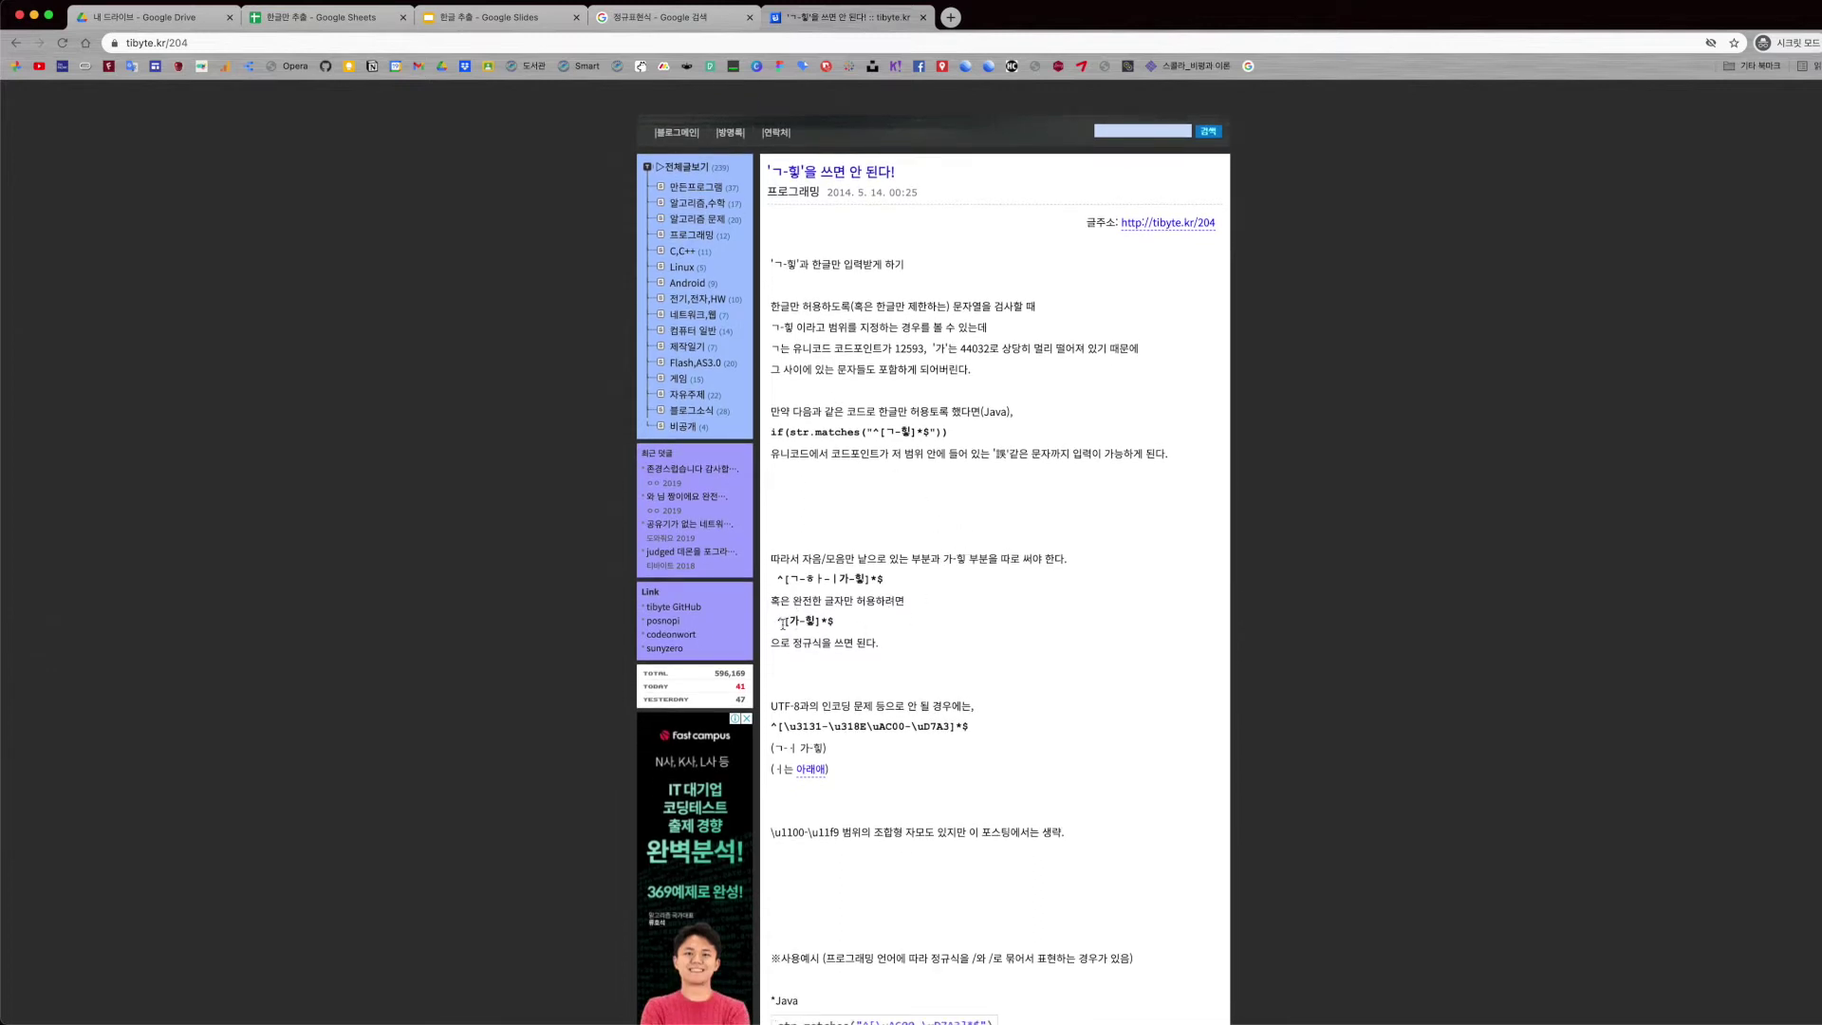
pyautogui.moveTo(786, 621); pyautogui.dragTo(819, 623)
pyautogui.click(660, 20)
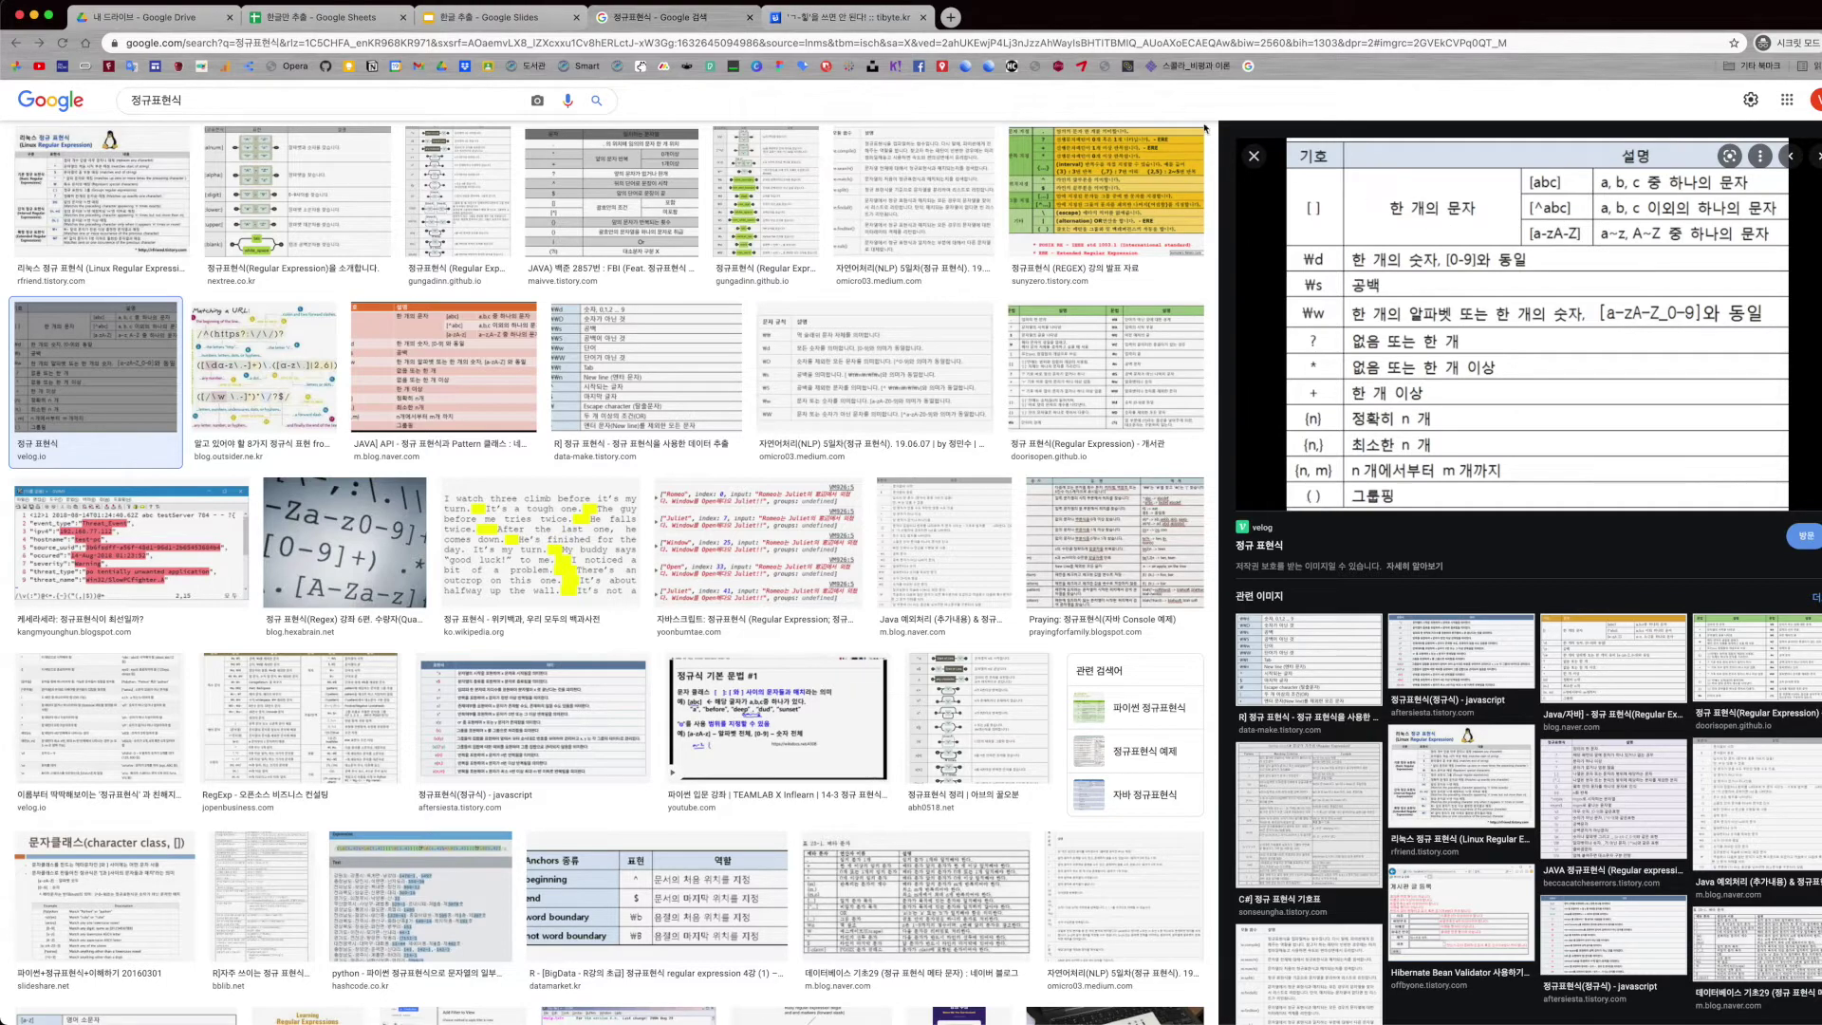
pyautogui.click(848, 17)
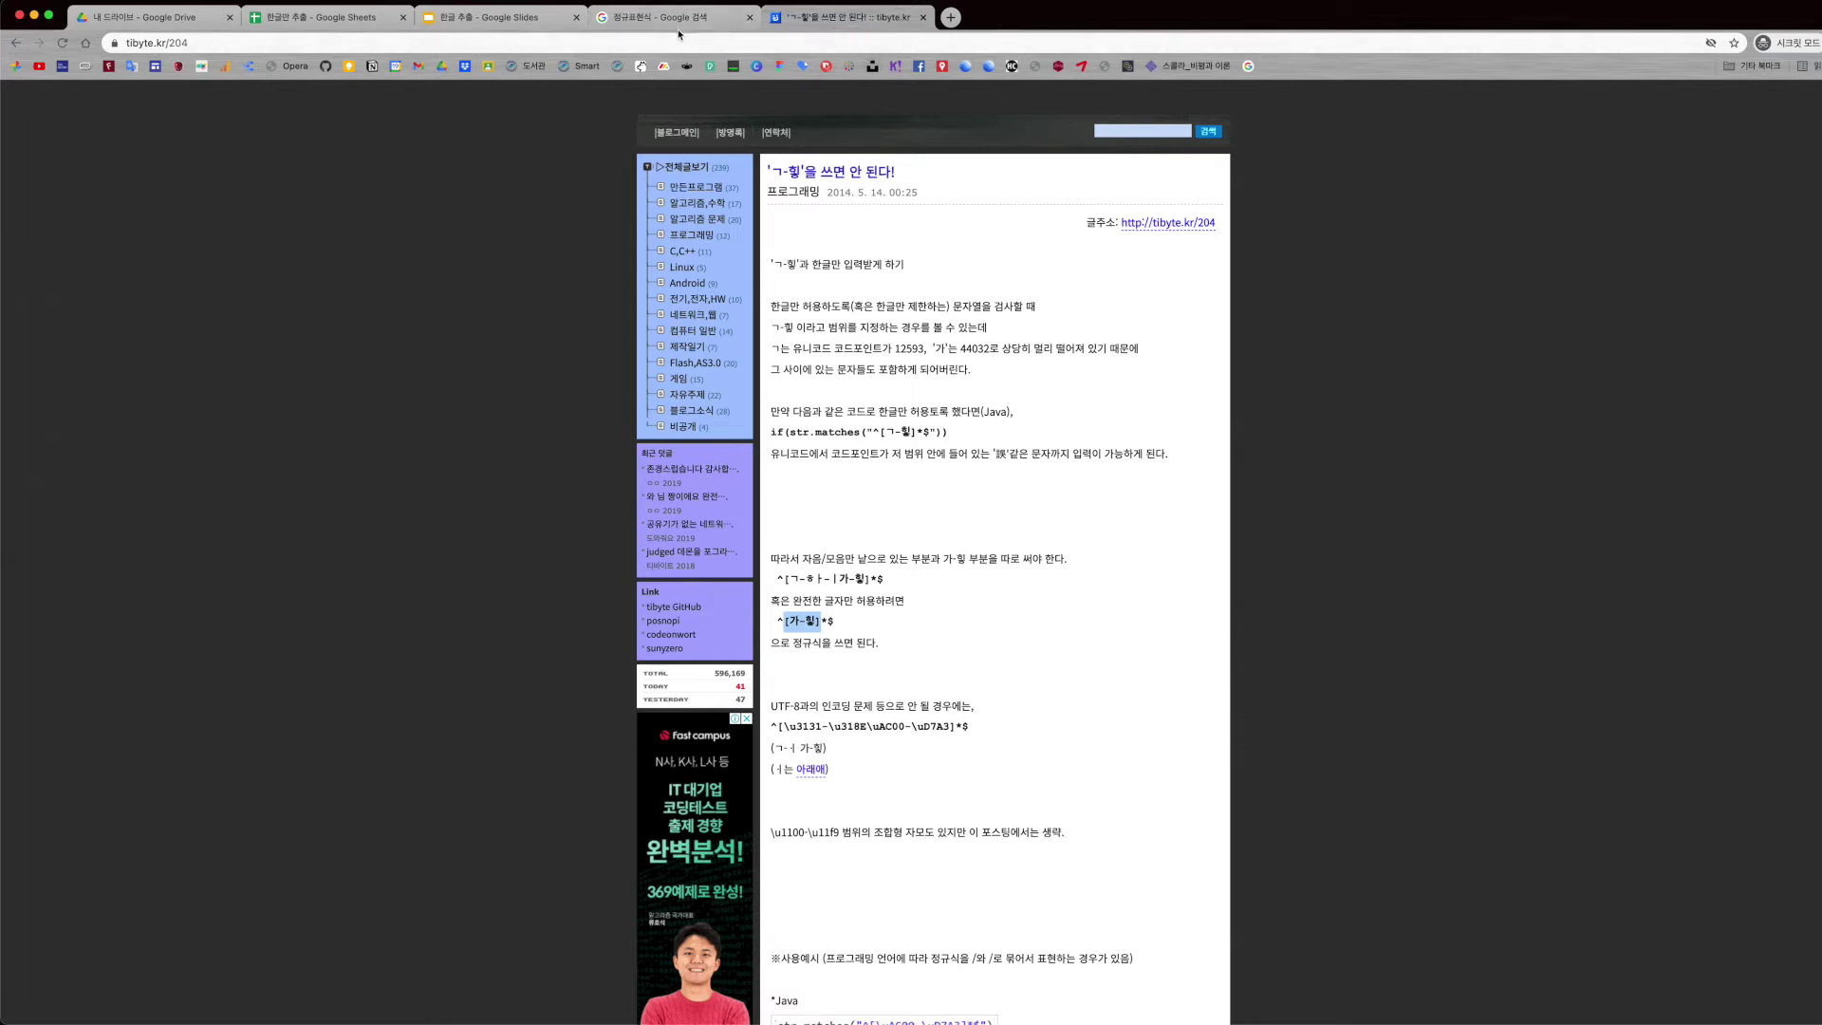
# Step: Return to the 한글만 추출 spreadsheet and start a REGEXEXTRACT formula in cell B1
pyautogui.click(301, 17)
pyautogui.click(86, 209)
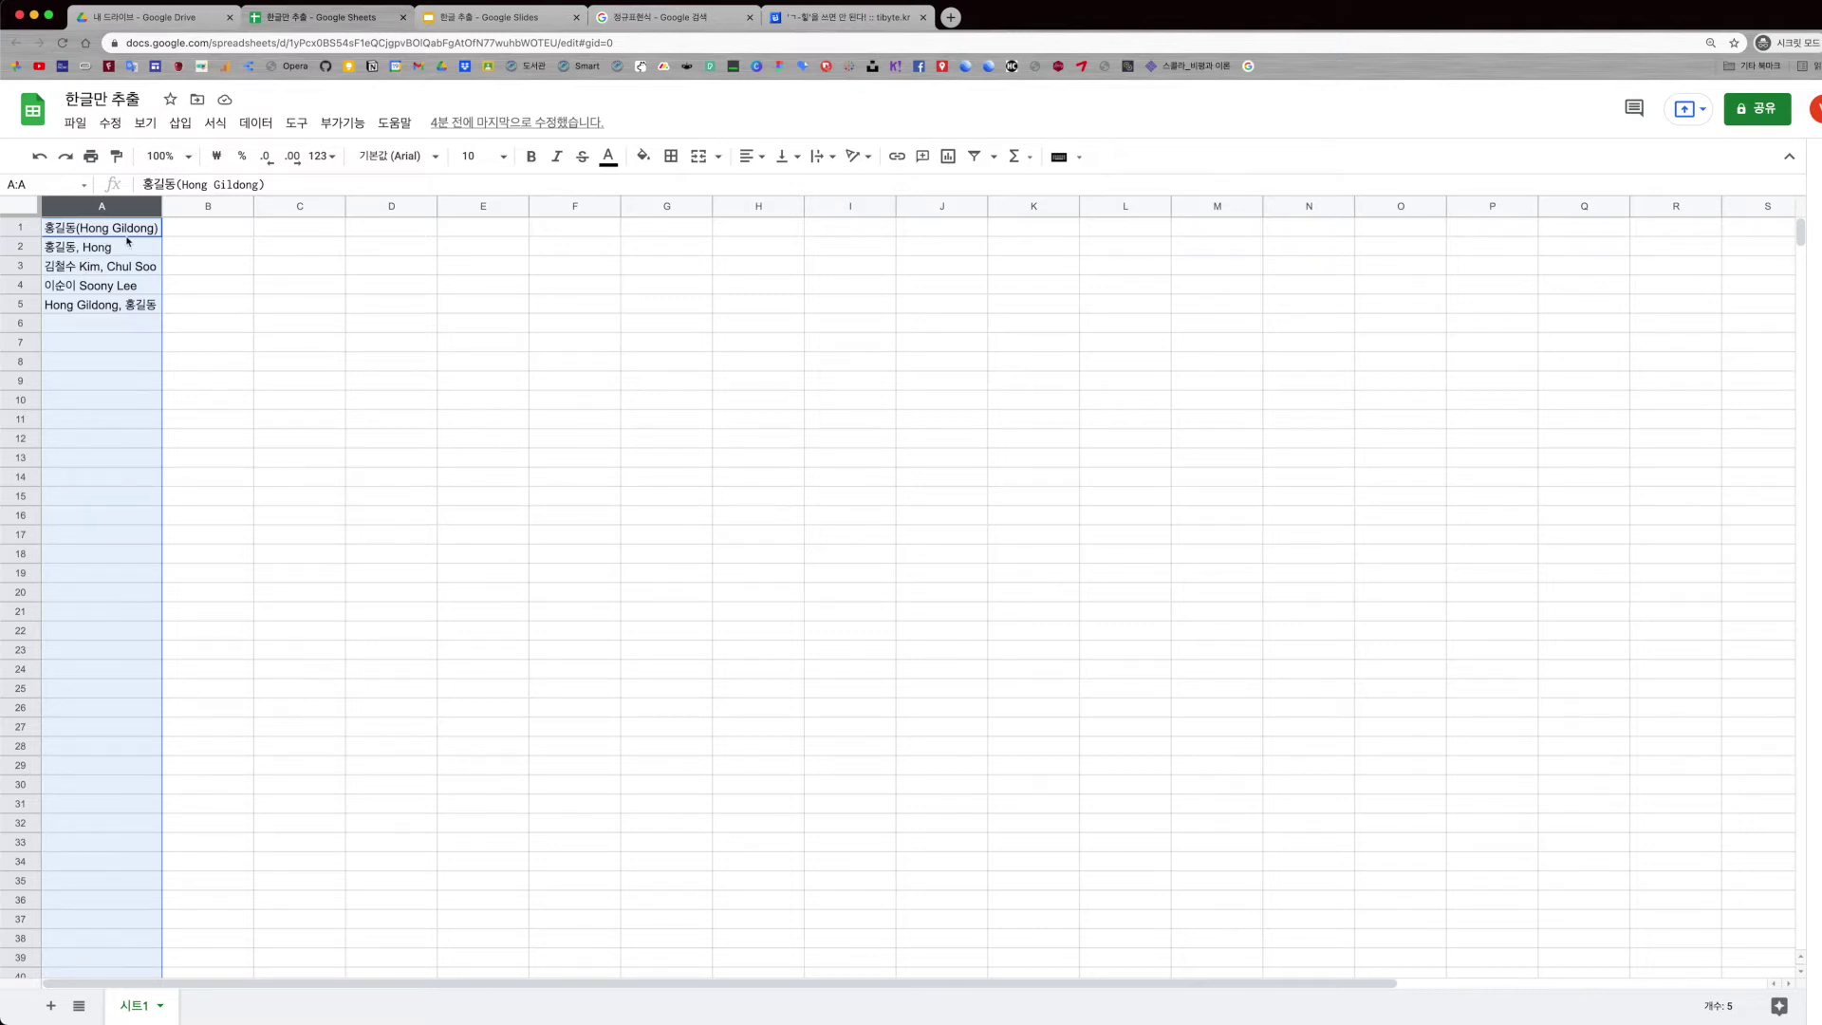
pyautogui.click(202, 226)
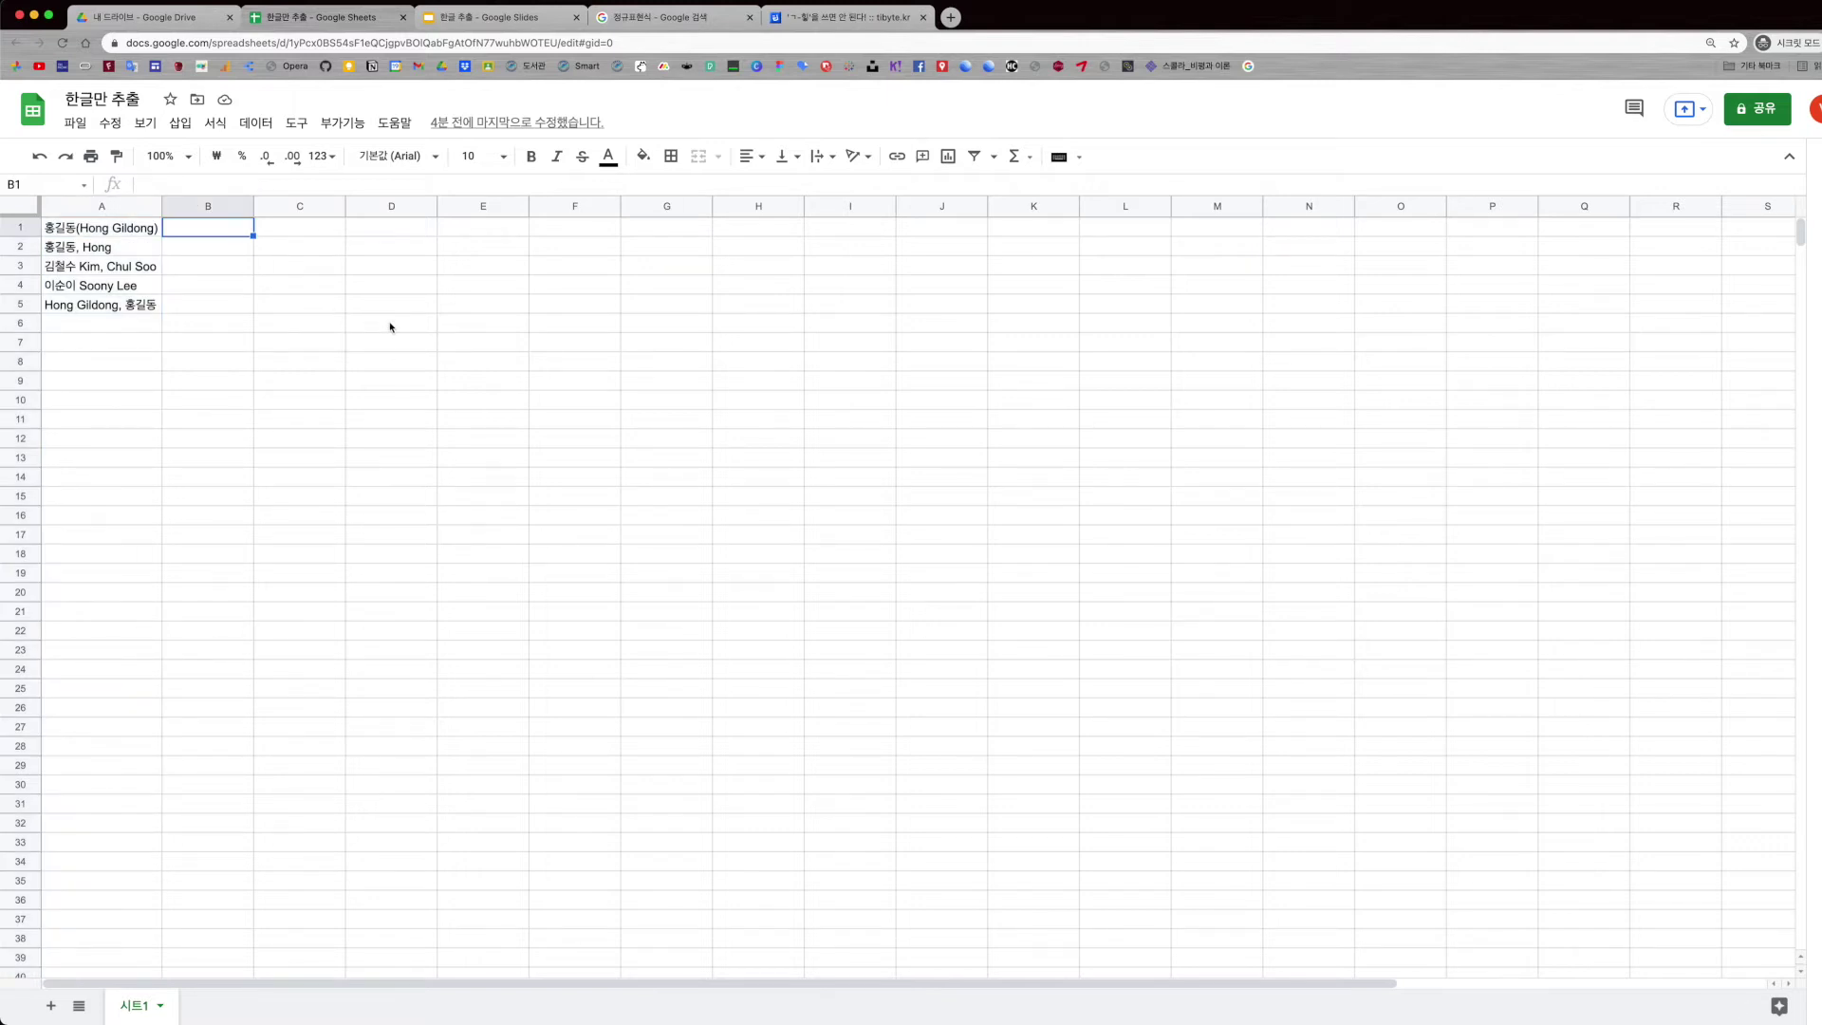
pyautogui.write('=')
pyautogui.write('reg')
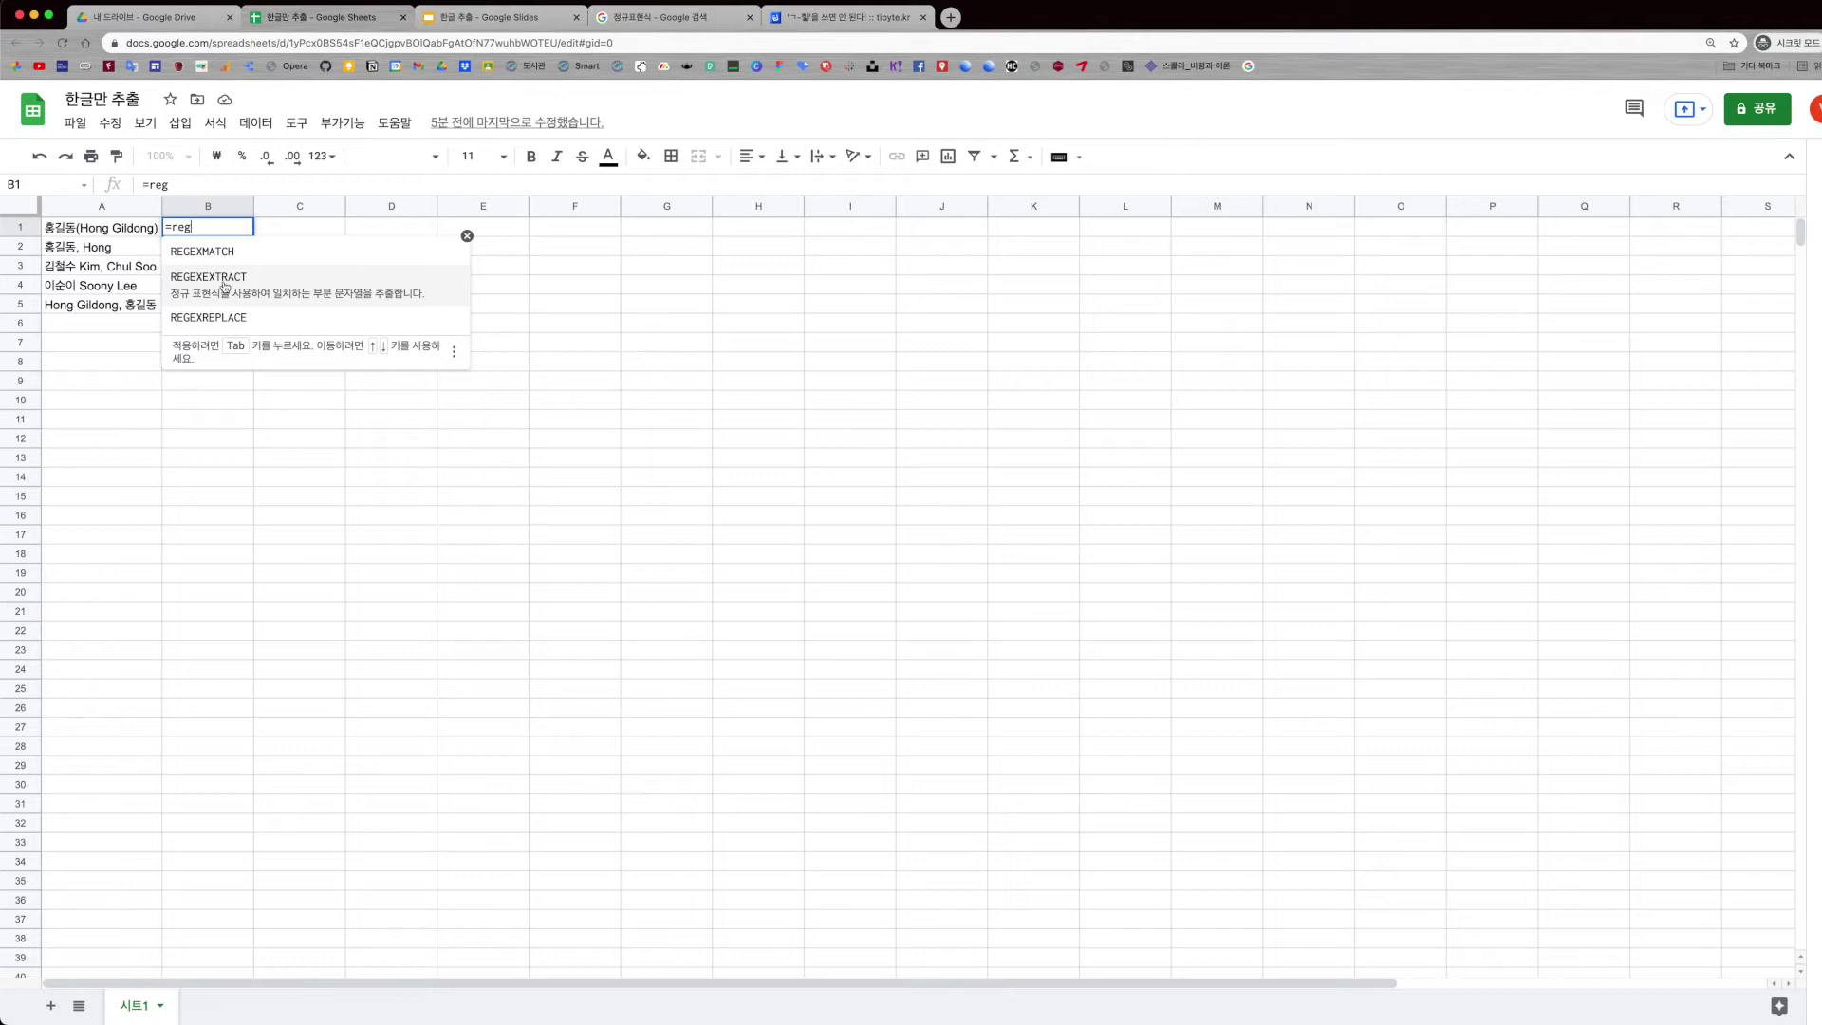
pyautogui.click(225, 285)
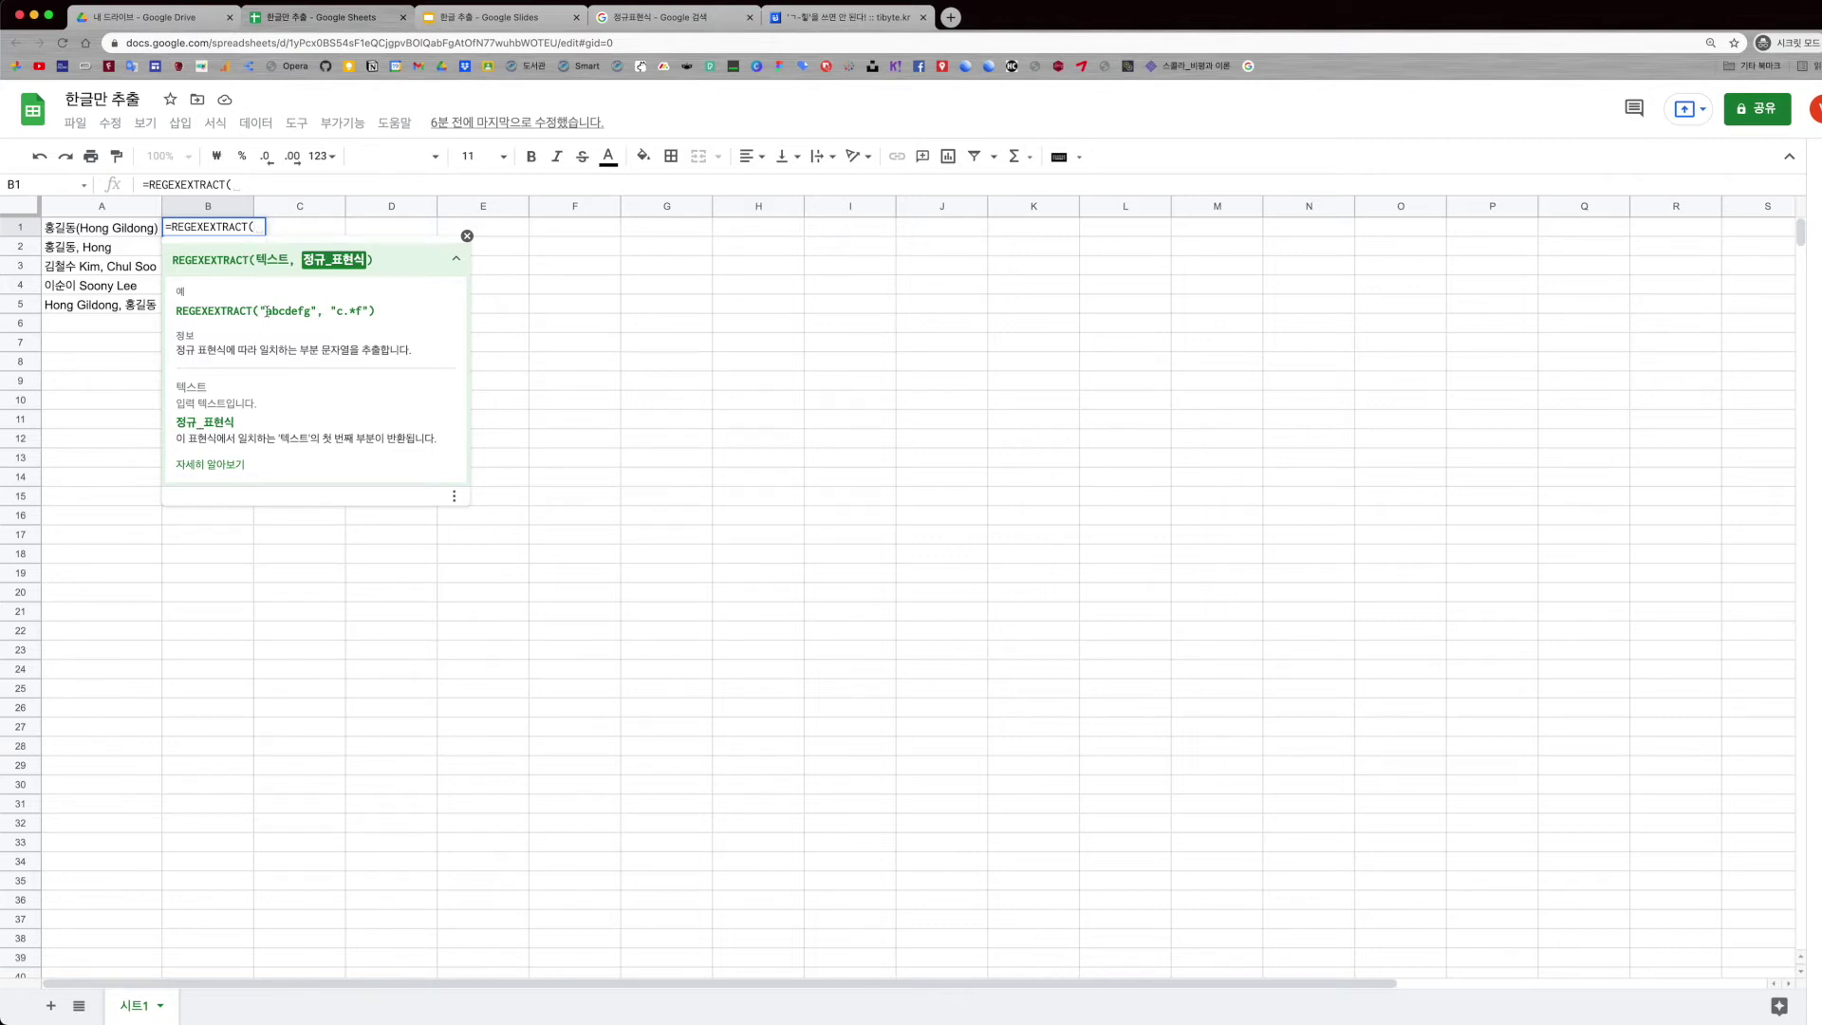
# Step: Examine the REGEXEXTRACT help's example, function description and text argument explanation
pyautogui.moveTo(324, 308); pyautogui.dragTo(370, 309)
pyautogui.click(274, 313)
pyautogui.moveTo(178, 350); pyautogui.dragTo(421, 358)
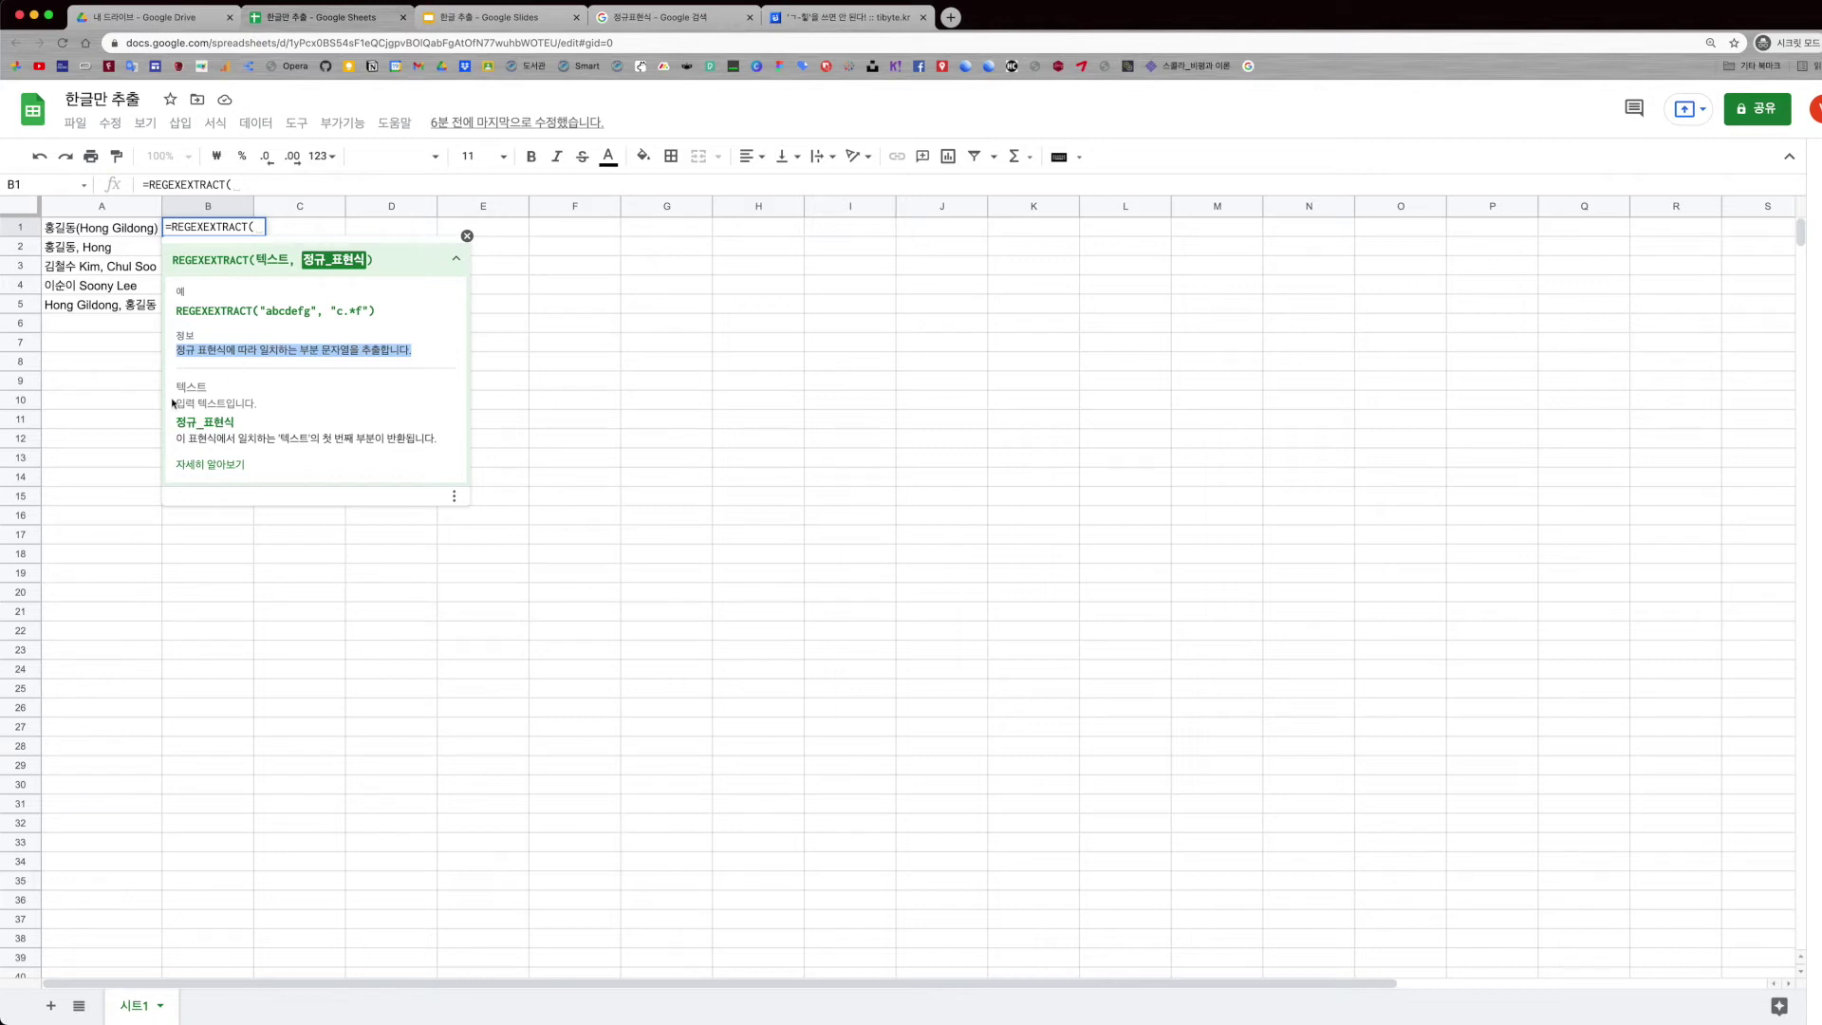
pyautogui.moveTo(175, 405); pyautogui.dragTo(259, 406)
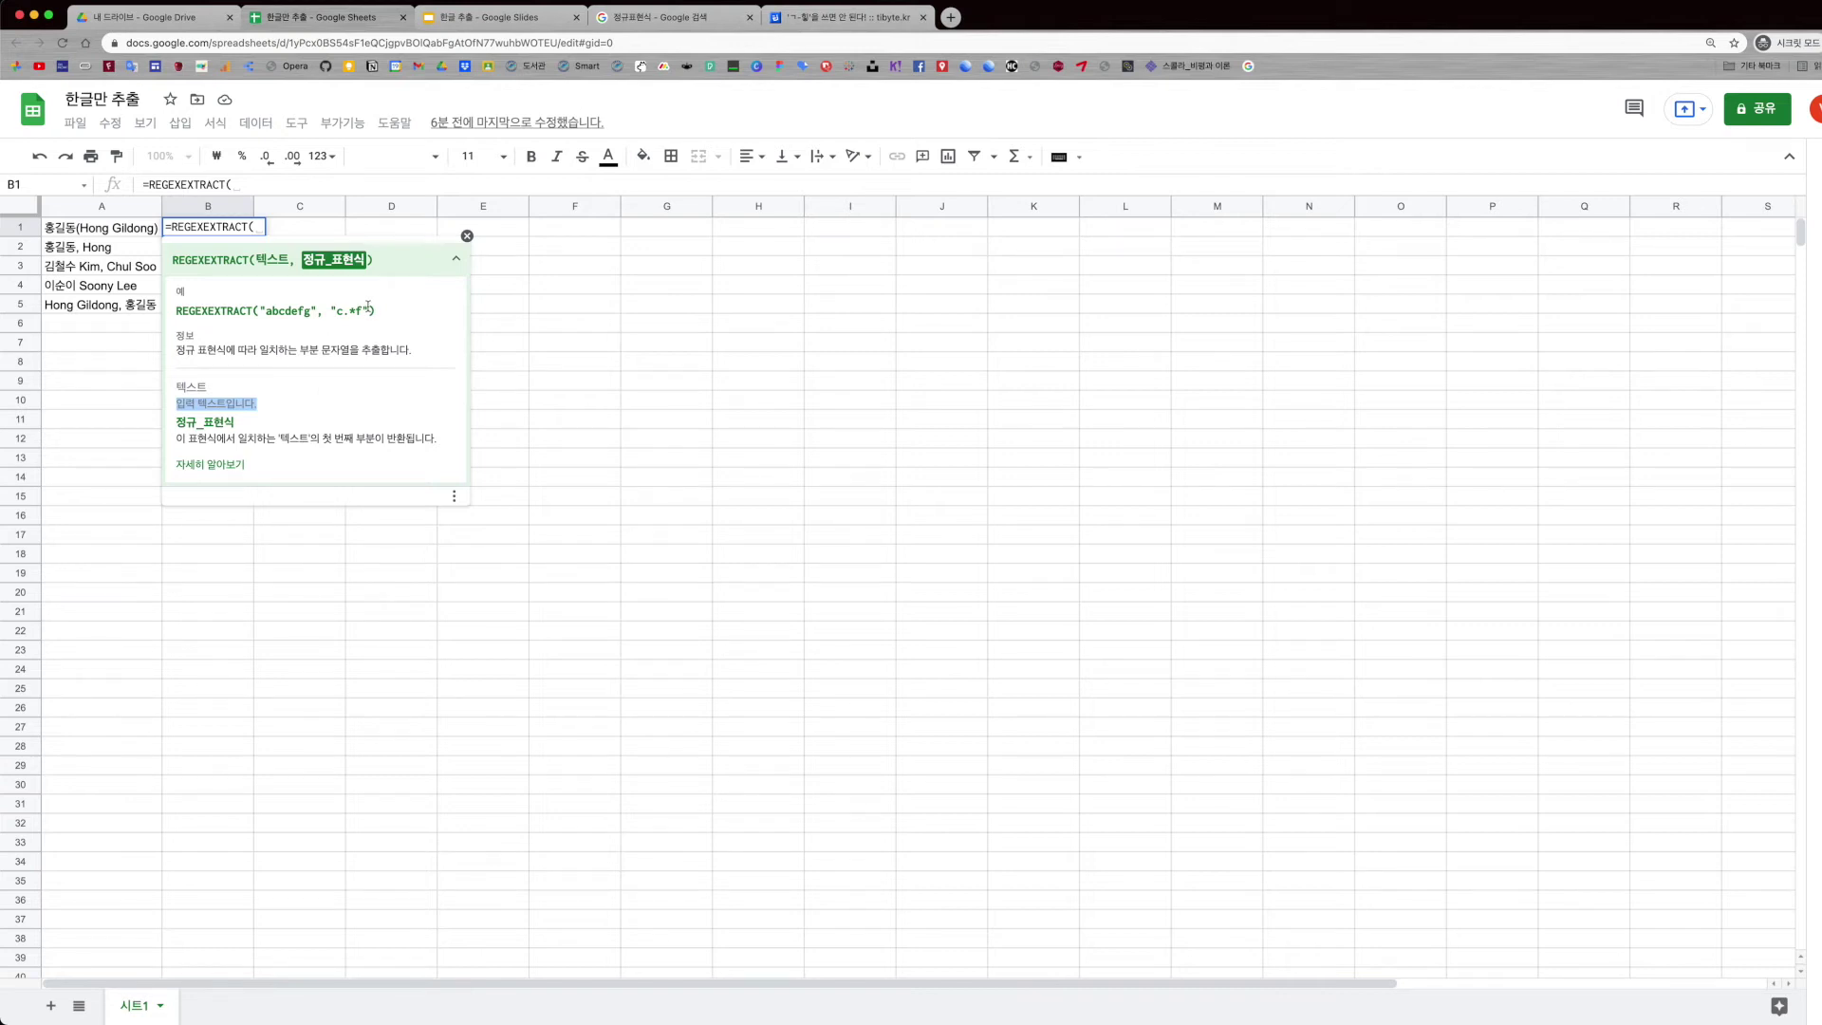
# Step: Set cell A1 as the text argument of the REGEXEXTRACT formula in B1
pyautogui.click(253, 185)
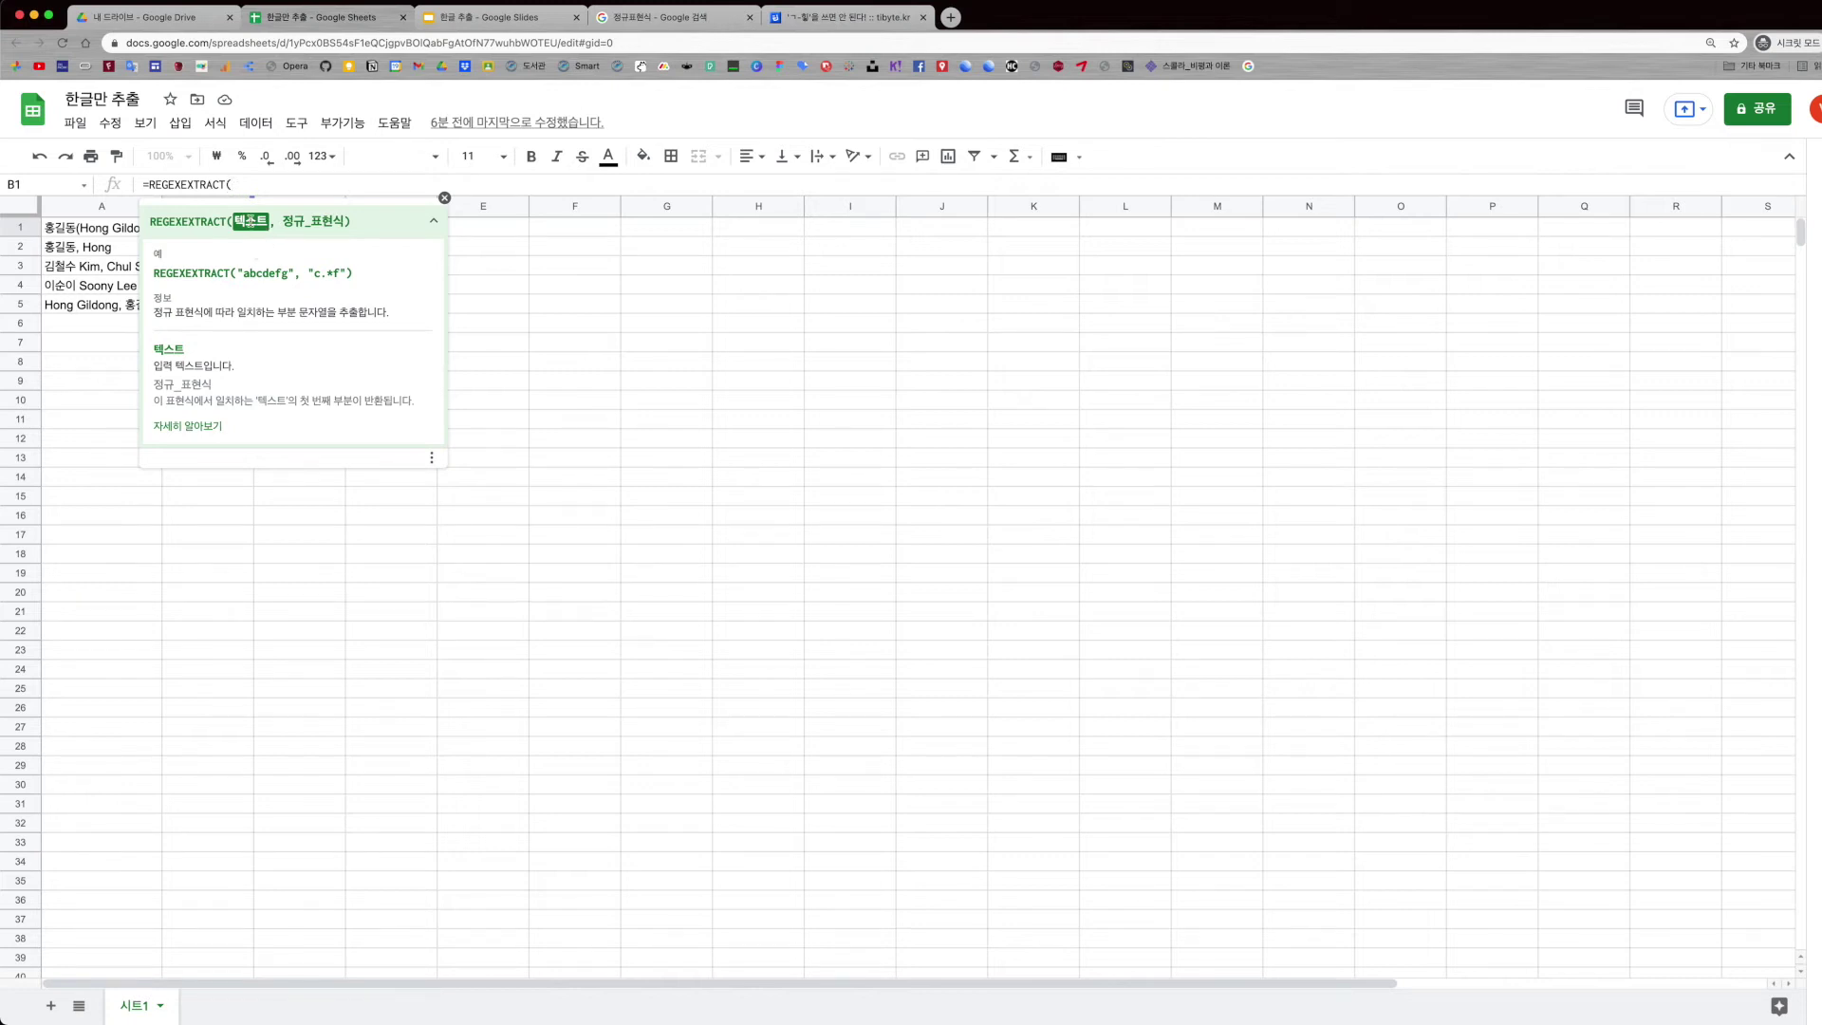
pyautogui.click(106, 234)
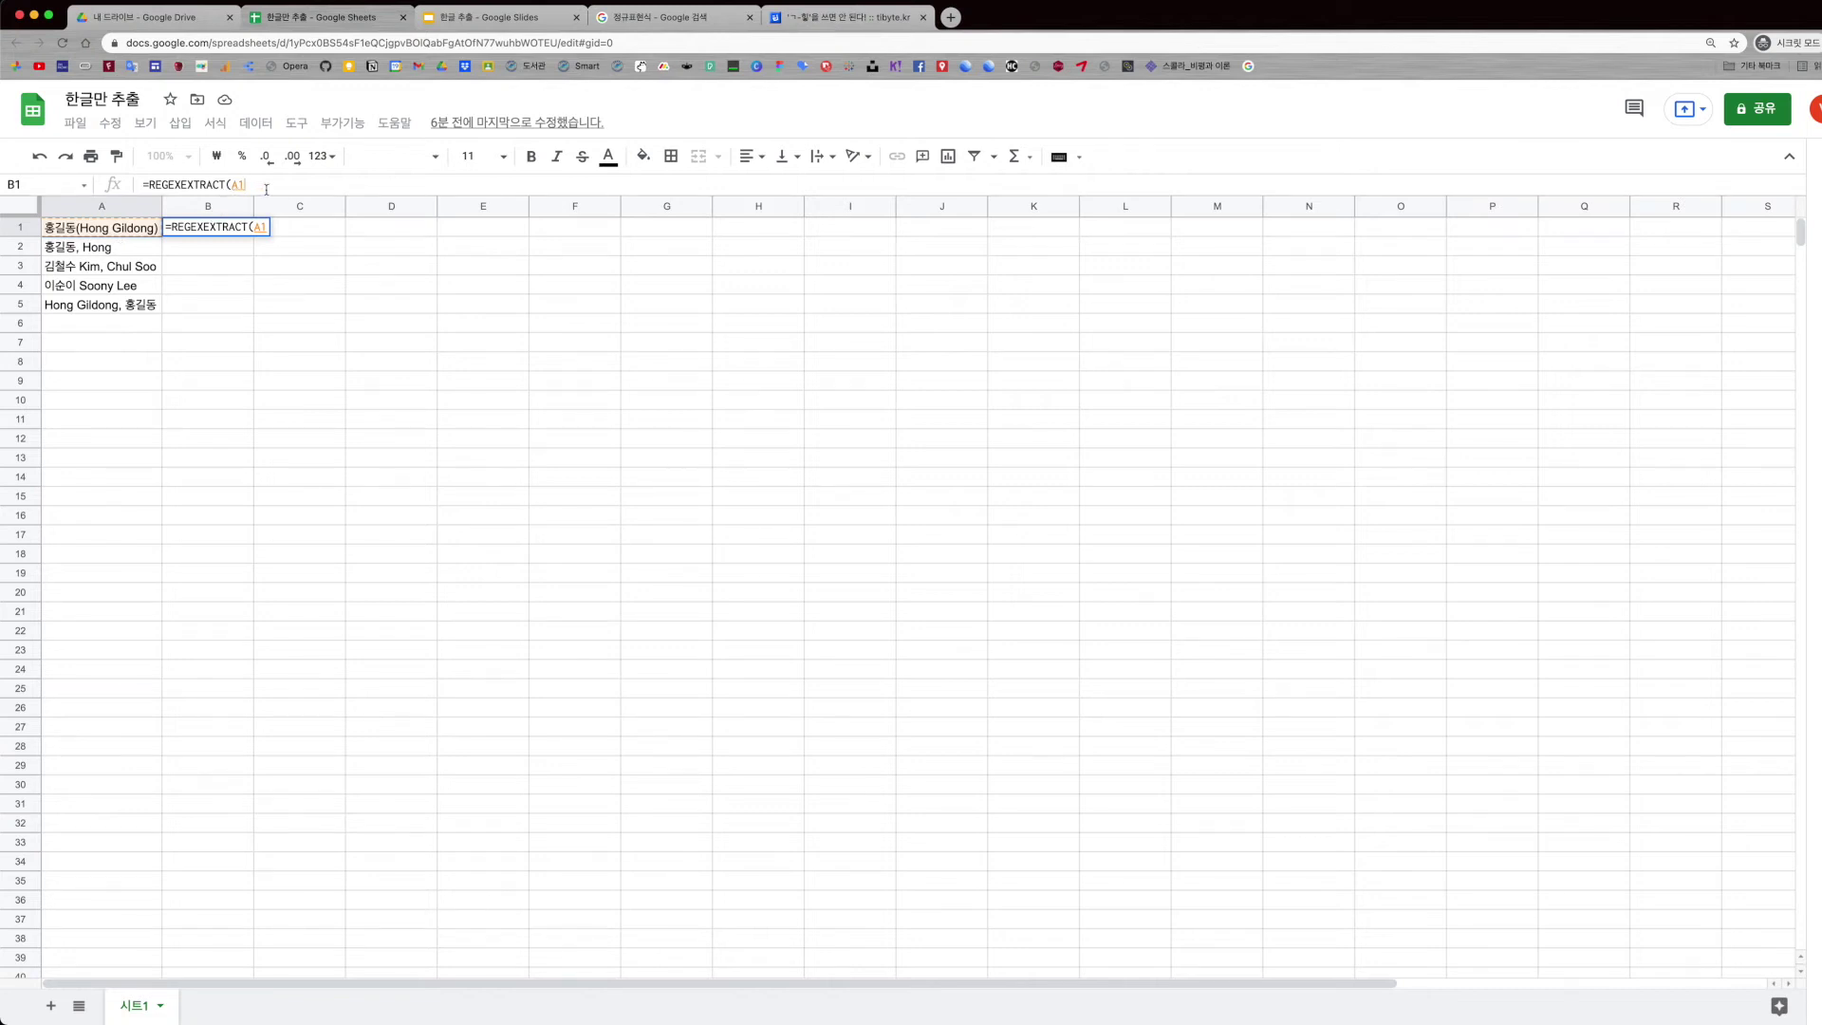
pyautogui.write(',')
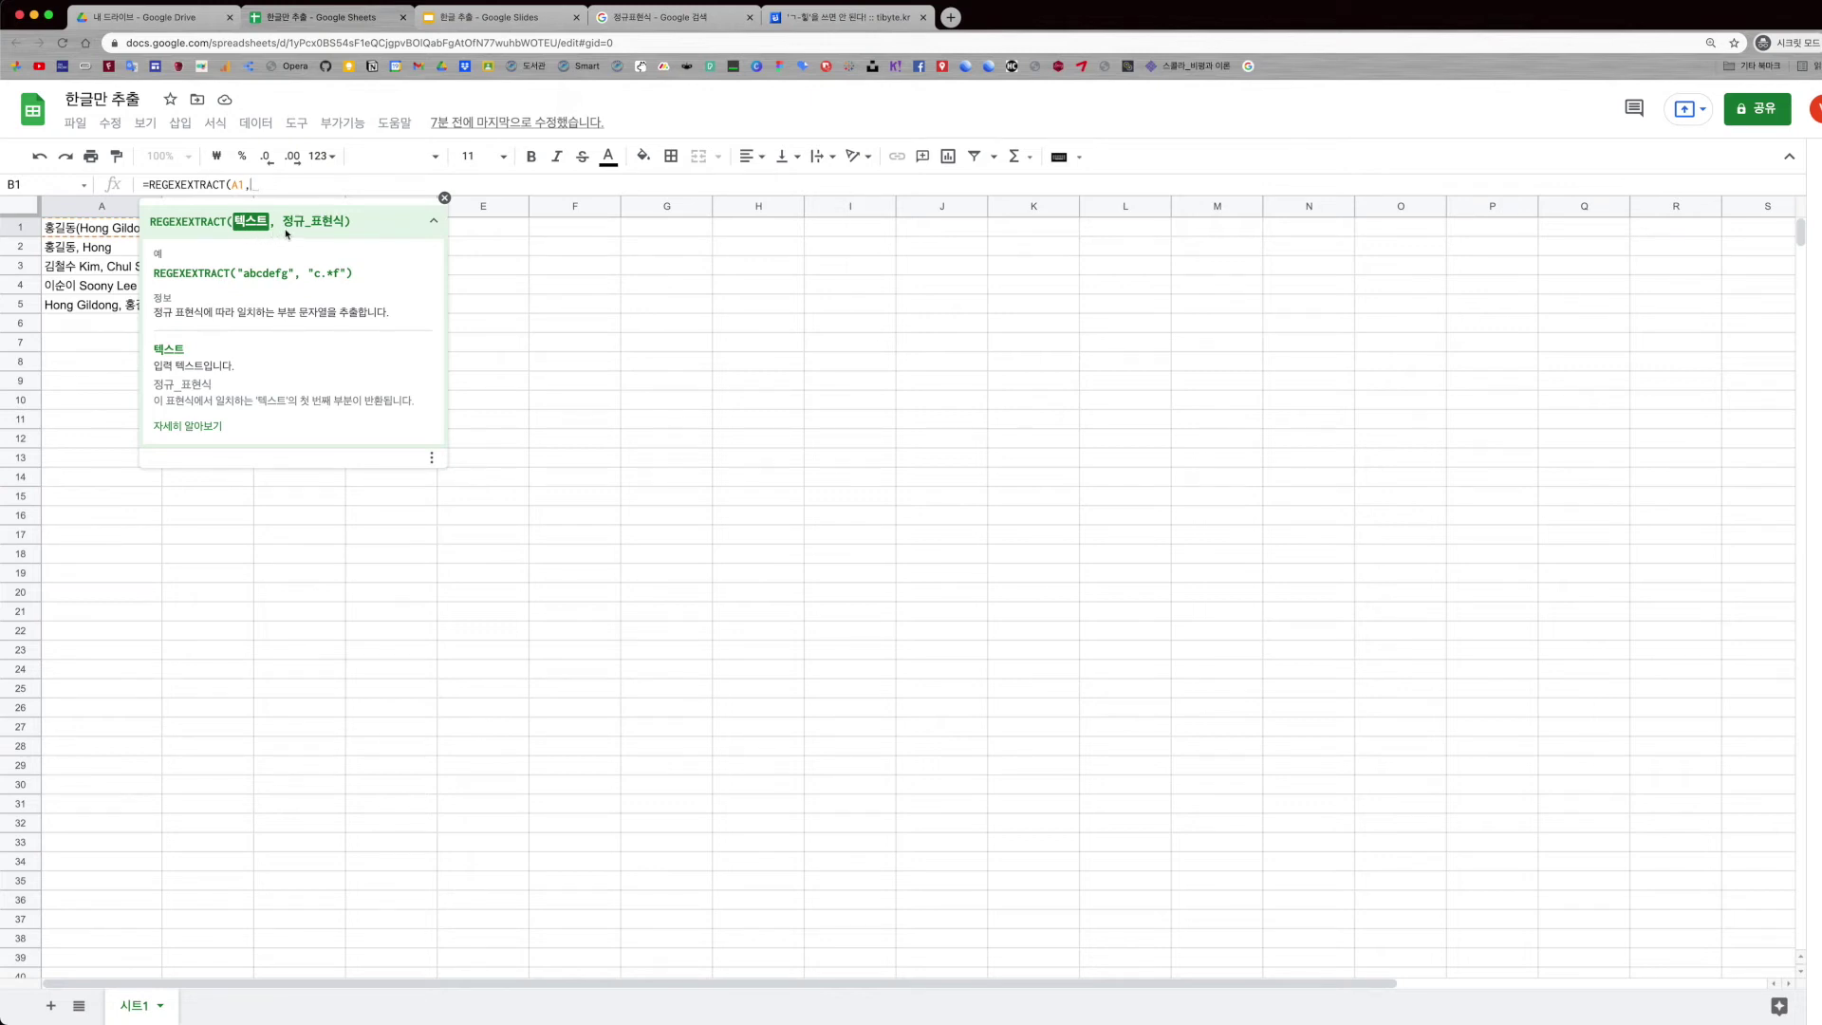
# Step: Enter "[가-힣]" as the regular expression argument and complete the B1 formula
pyautogui.moveTo(307, 274); pyautogui.dragTo(348, 276)
pyautogui.click(330, 275)
pyautogui.click(310, 186)
pyautogui.write('"')
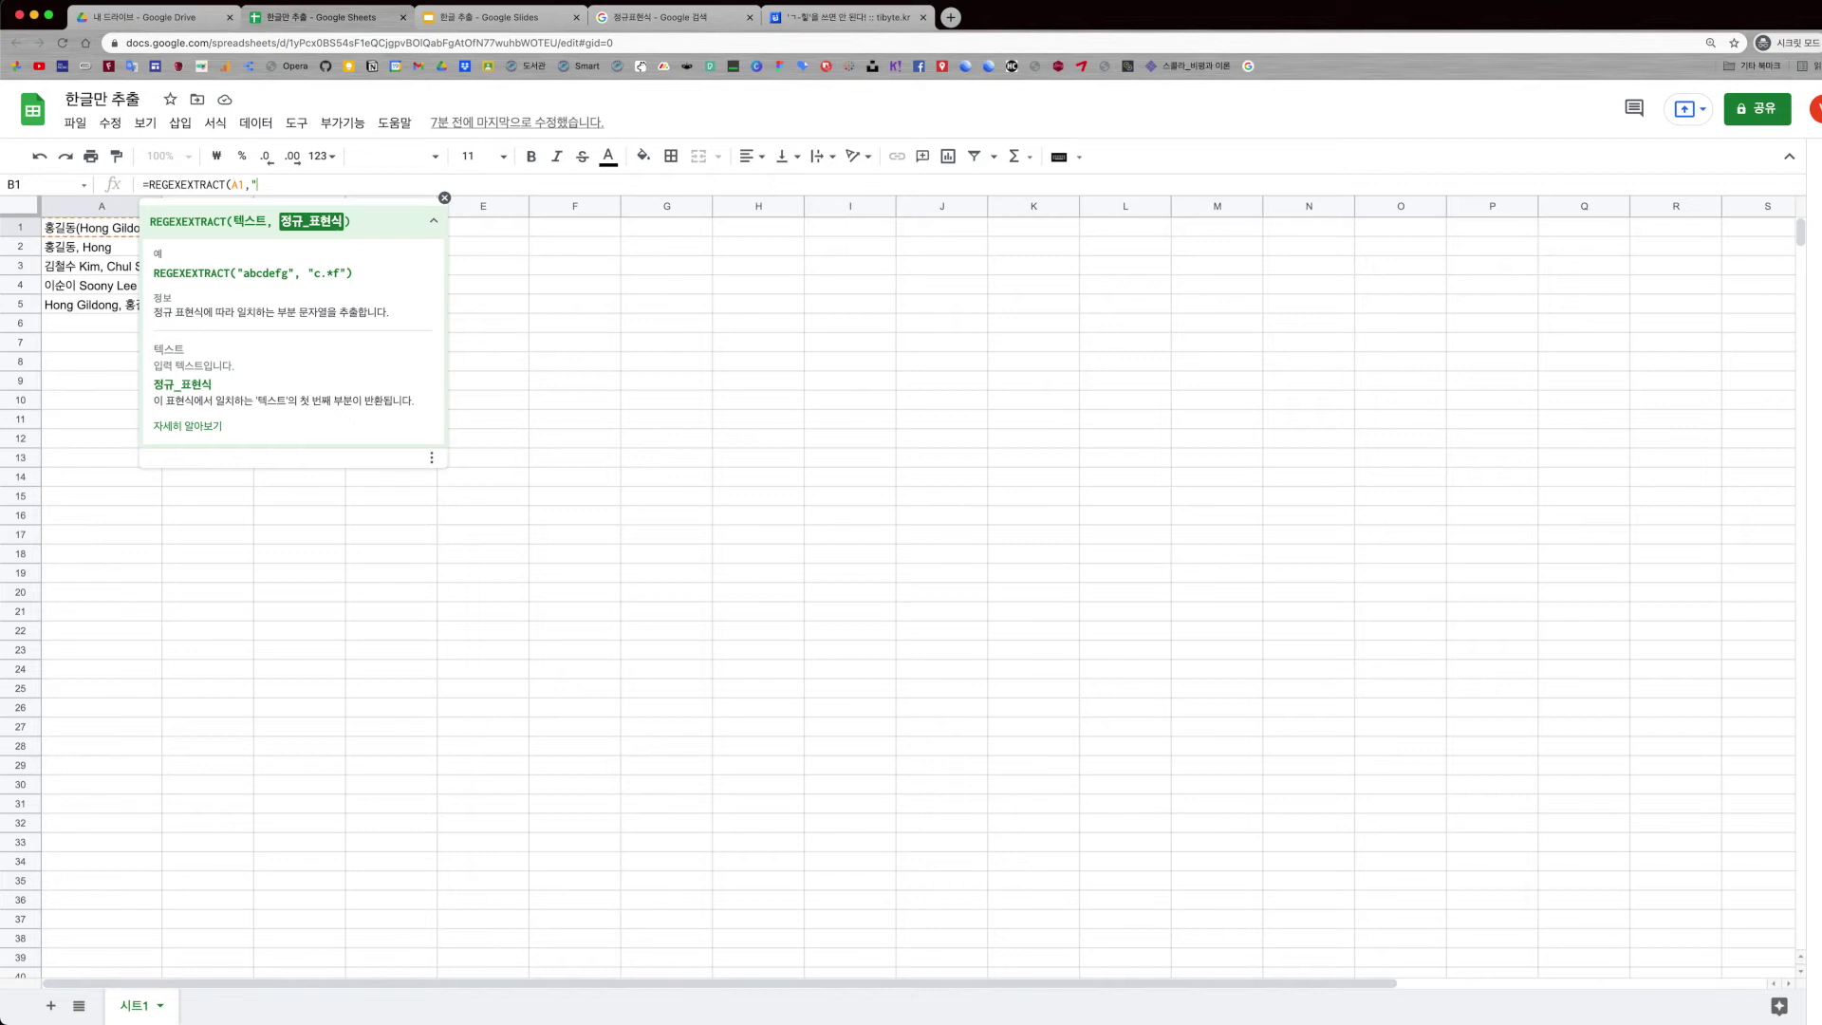
pyautogui.write('[가-힣]')
pyautogui.write('"')
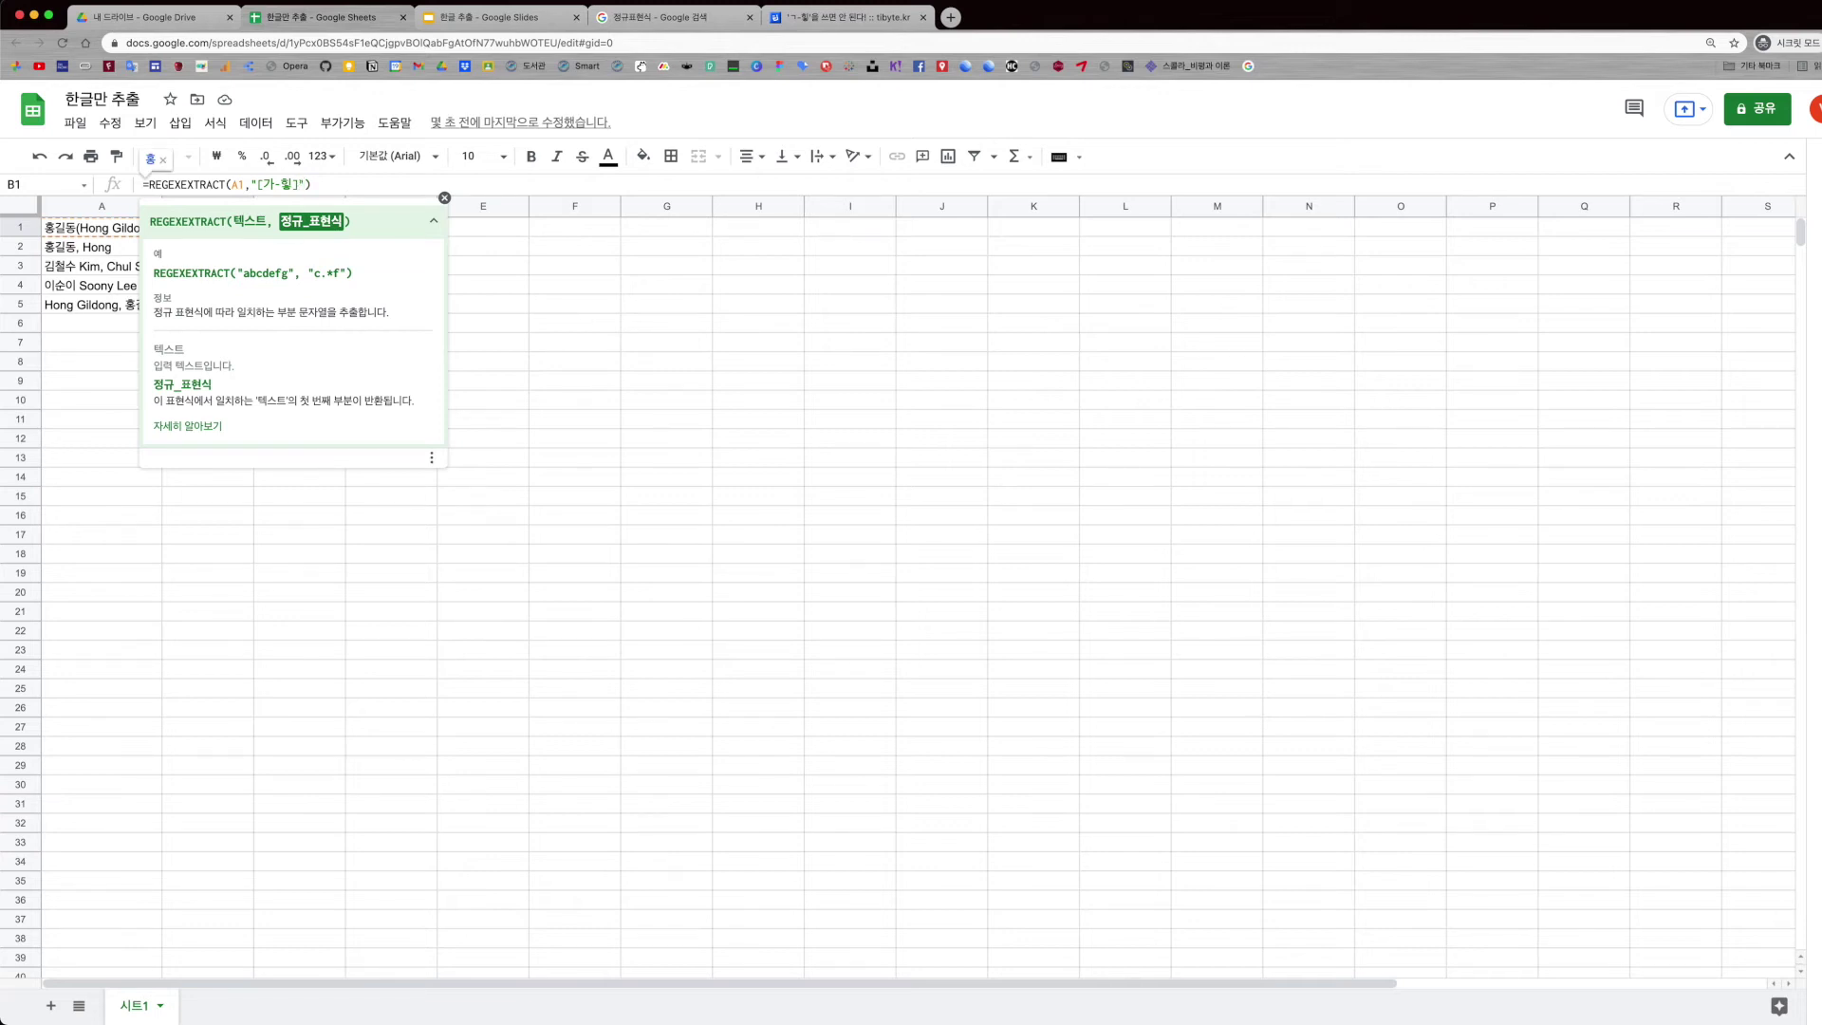
pyautogui.write(')')
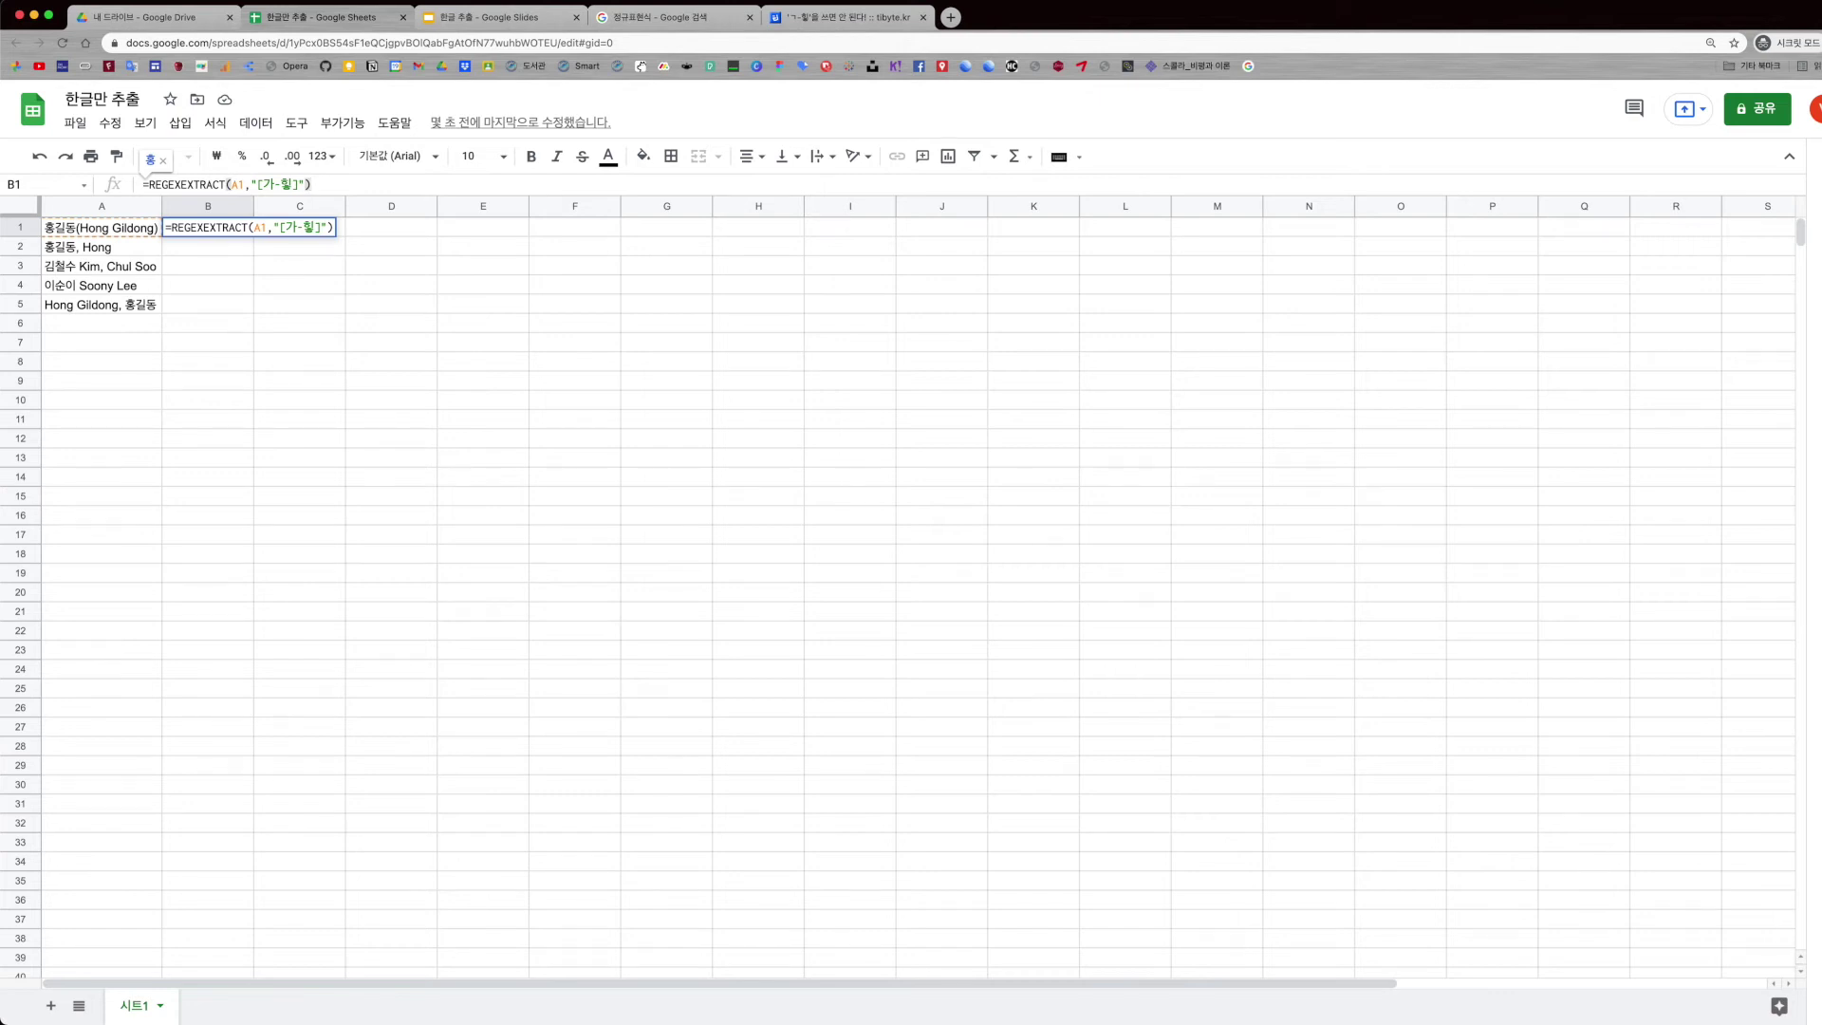
pyautogui.press('Return')
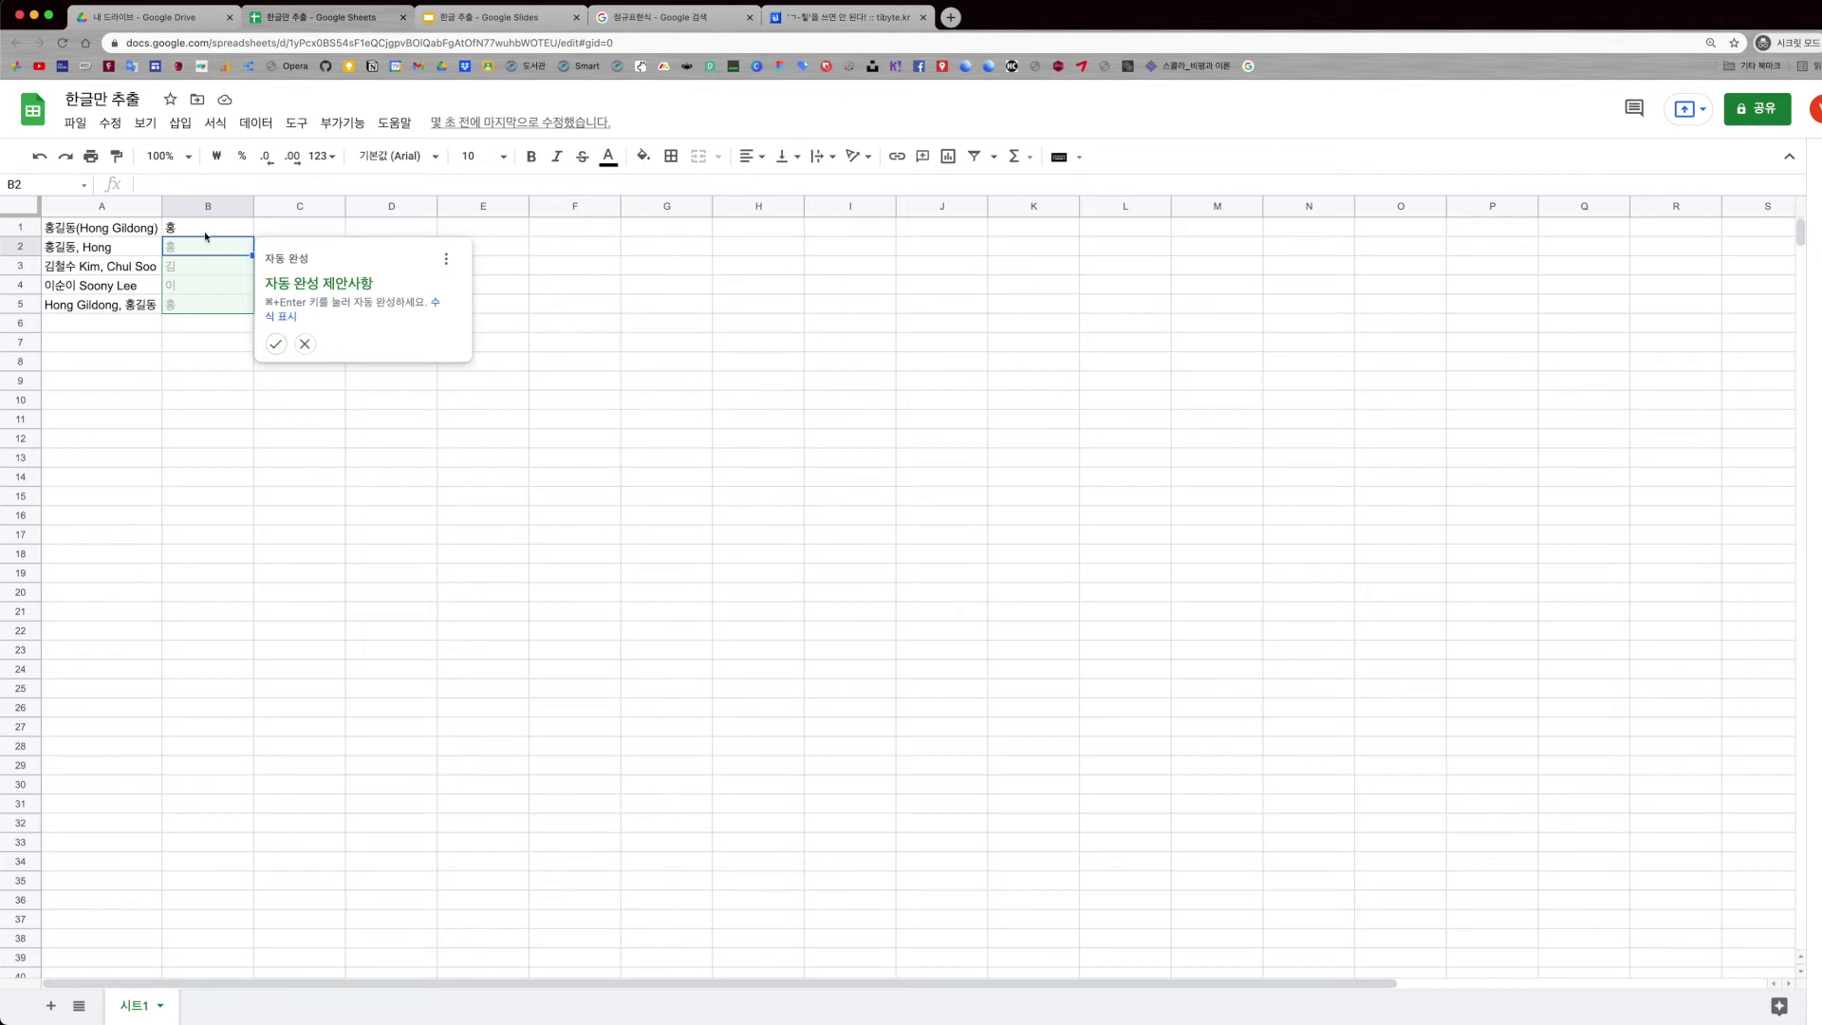
# Step: Check the quantifiers in the regex symbol table and change the B1 pattern to "[가-힣]+"
pyautogui.click(203, 230)
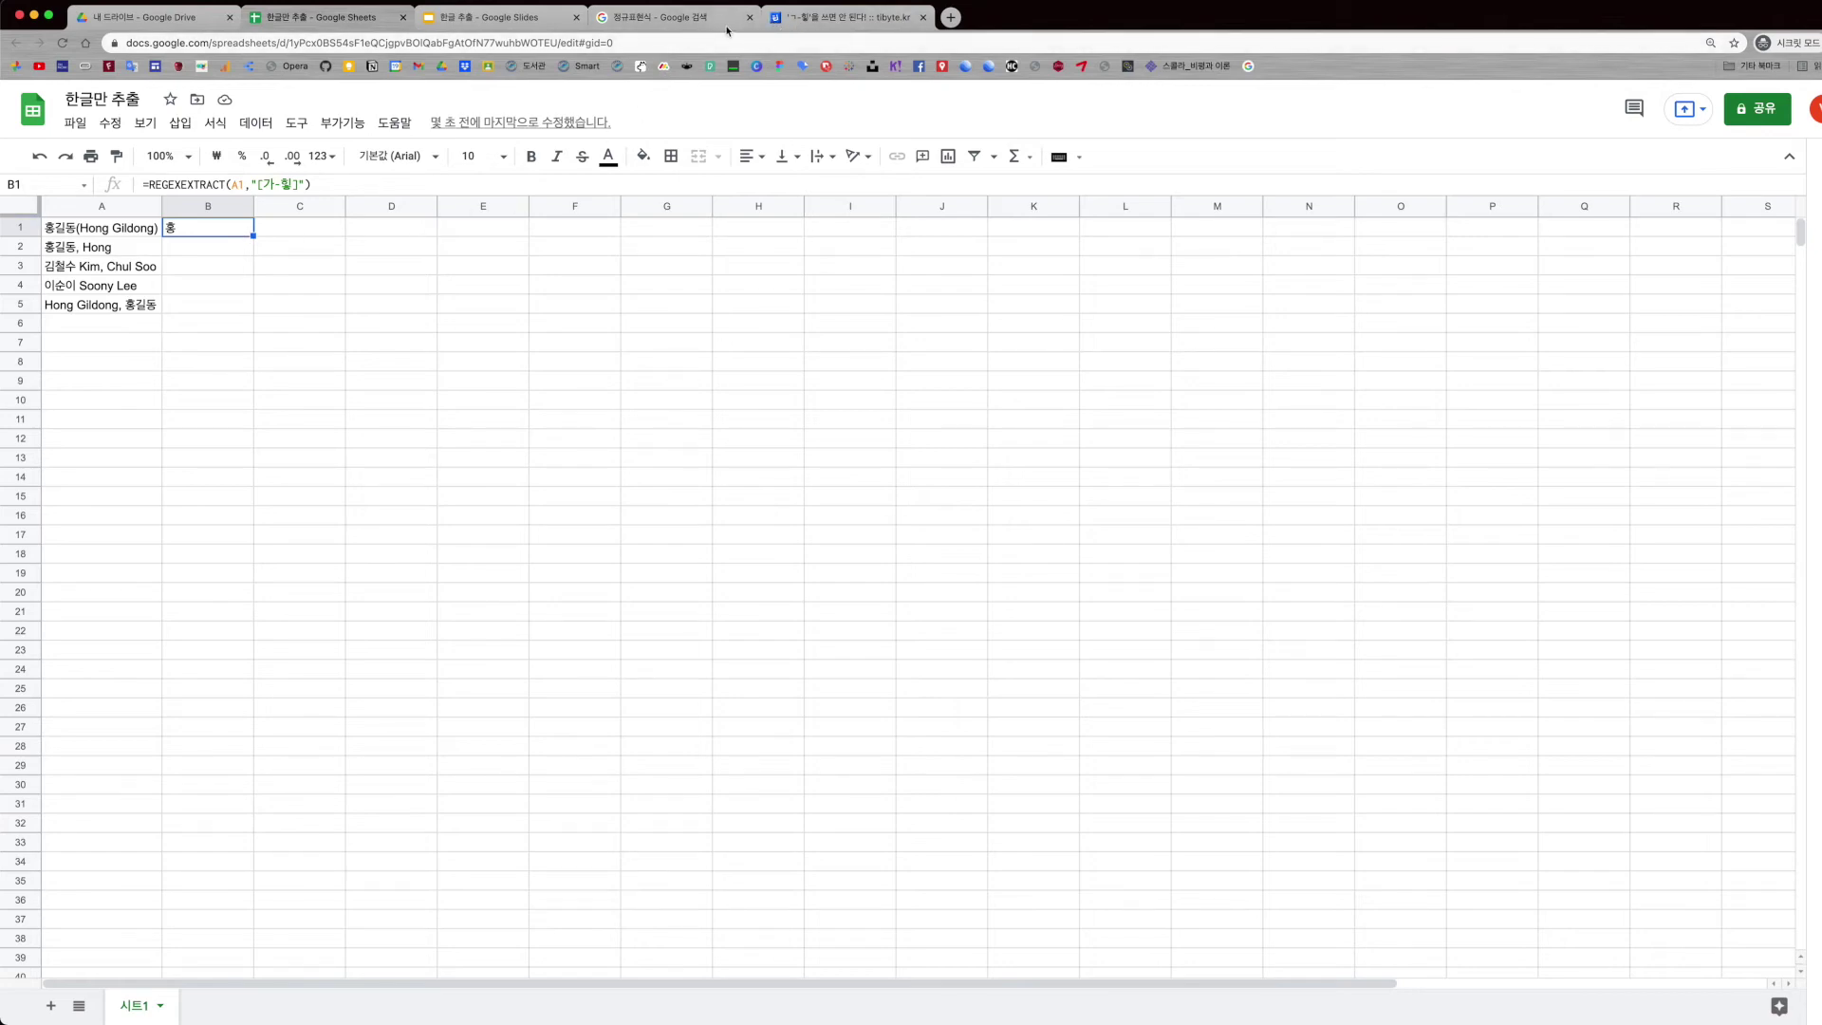
pyautogui.click(624, 19)
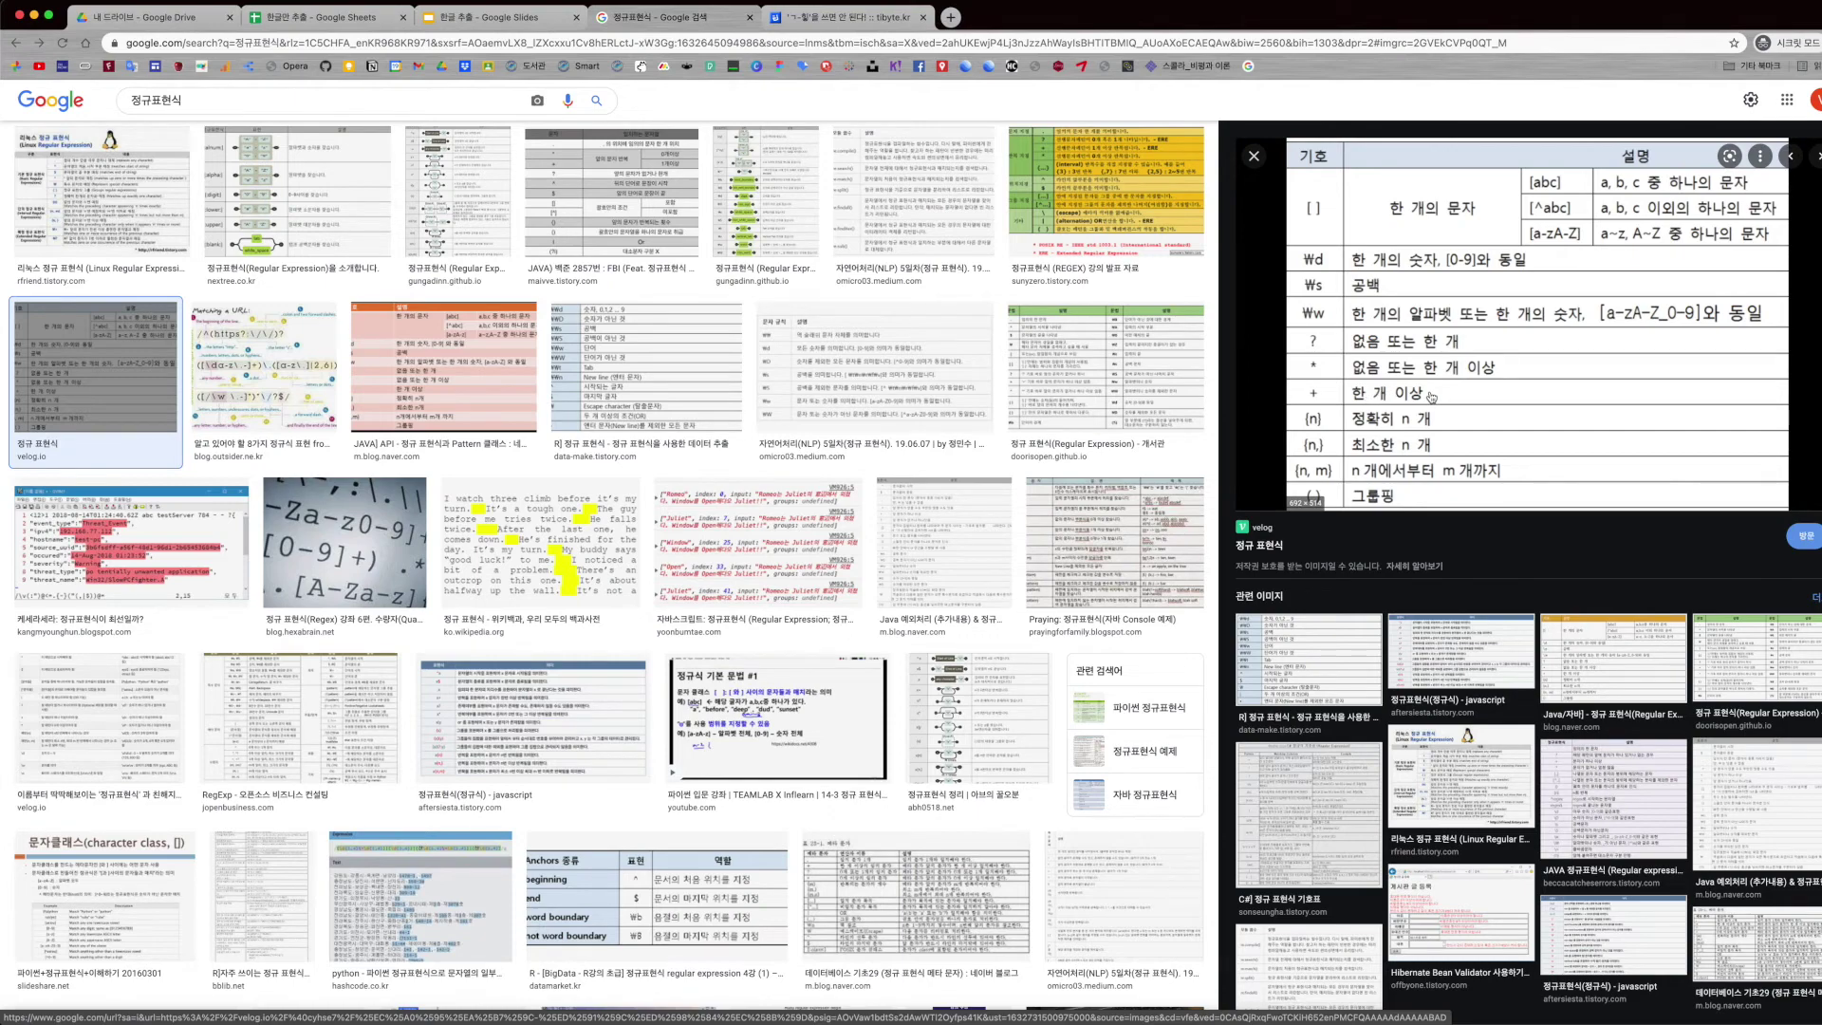
pyautogui.click(342, 17)
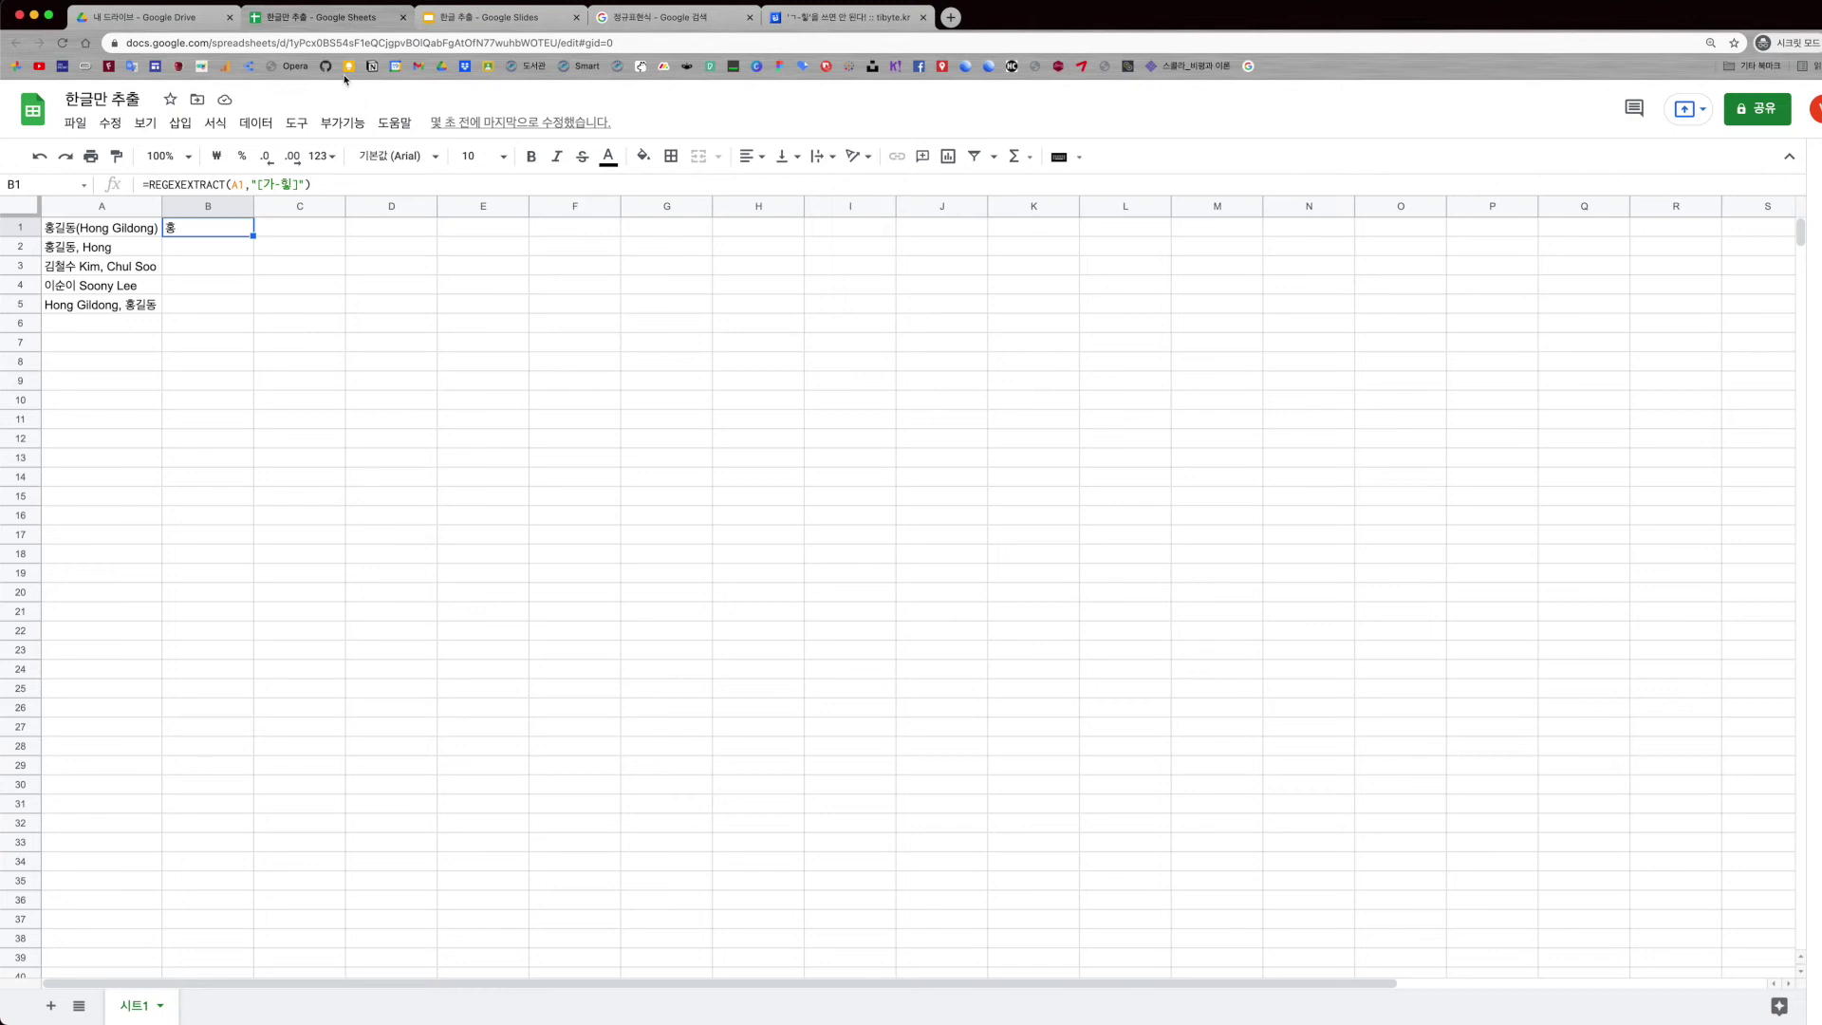
pyautogui.click(298, 186)
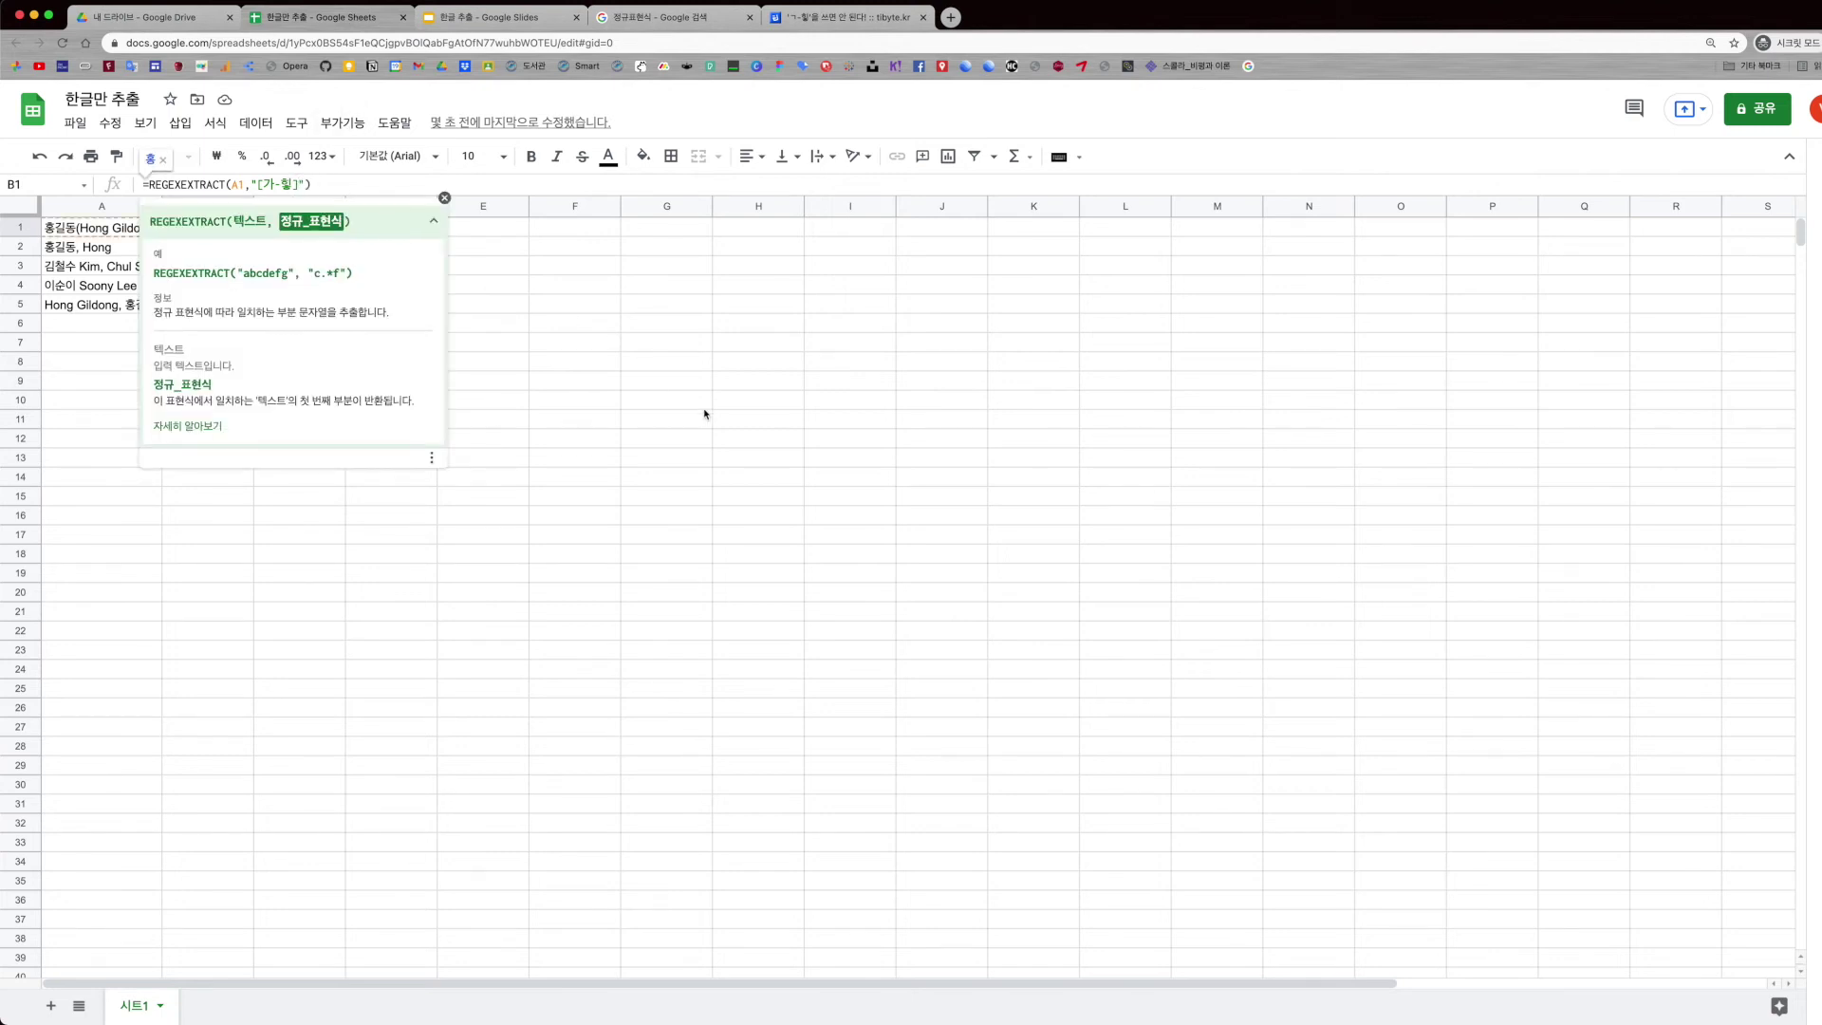
pyautogui.write('+')
pyautogui.press('Return')
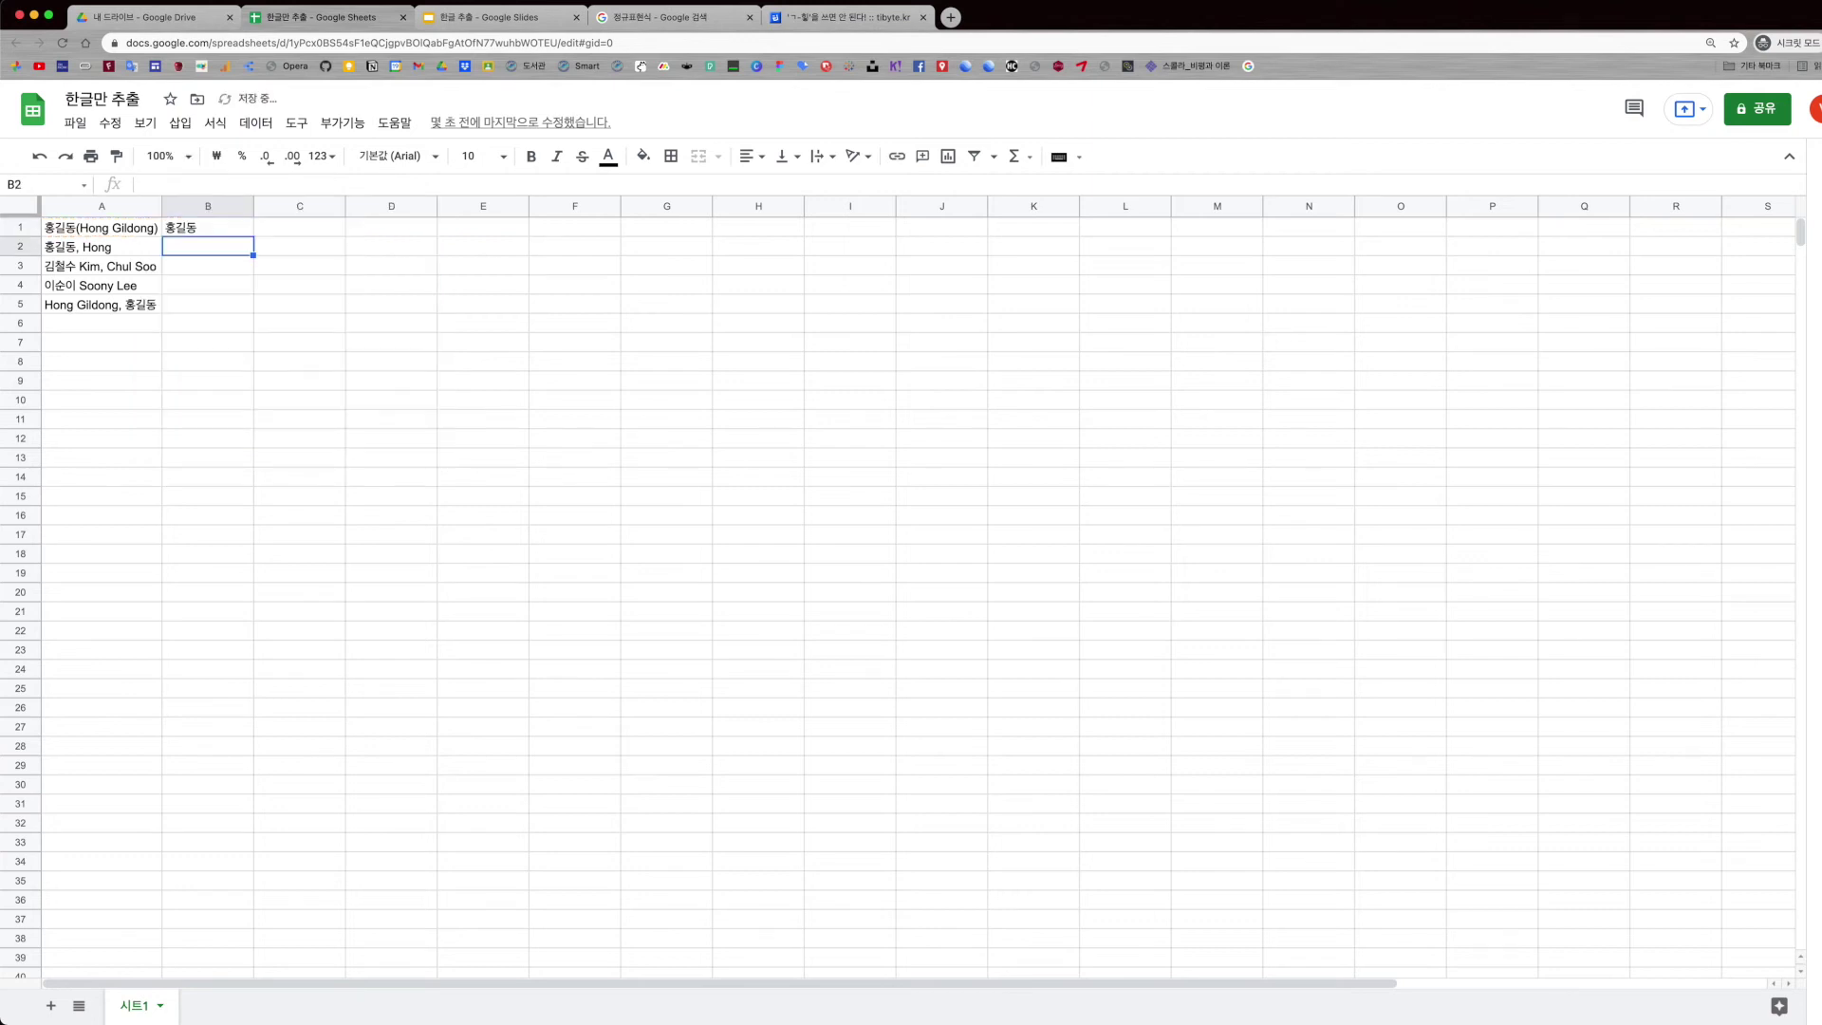
pyautogui.press('Up')
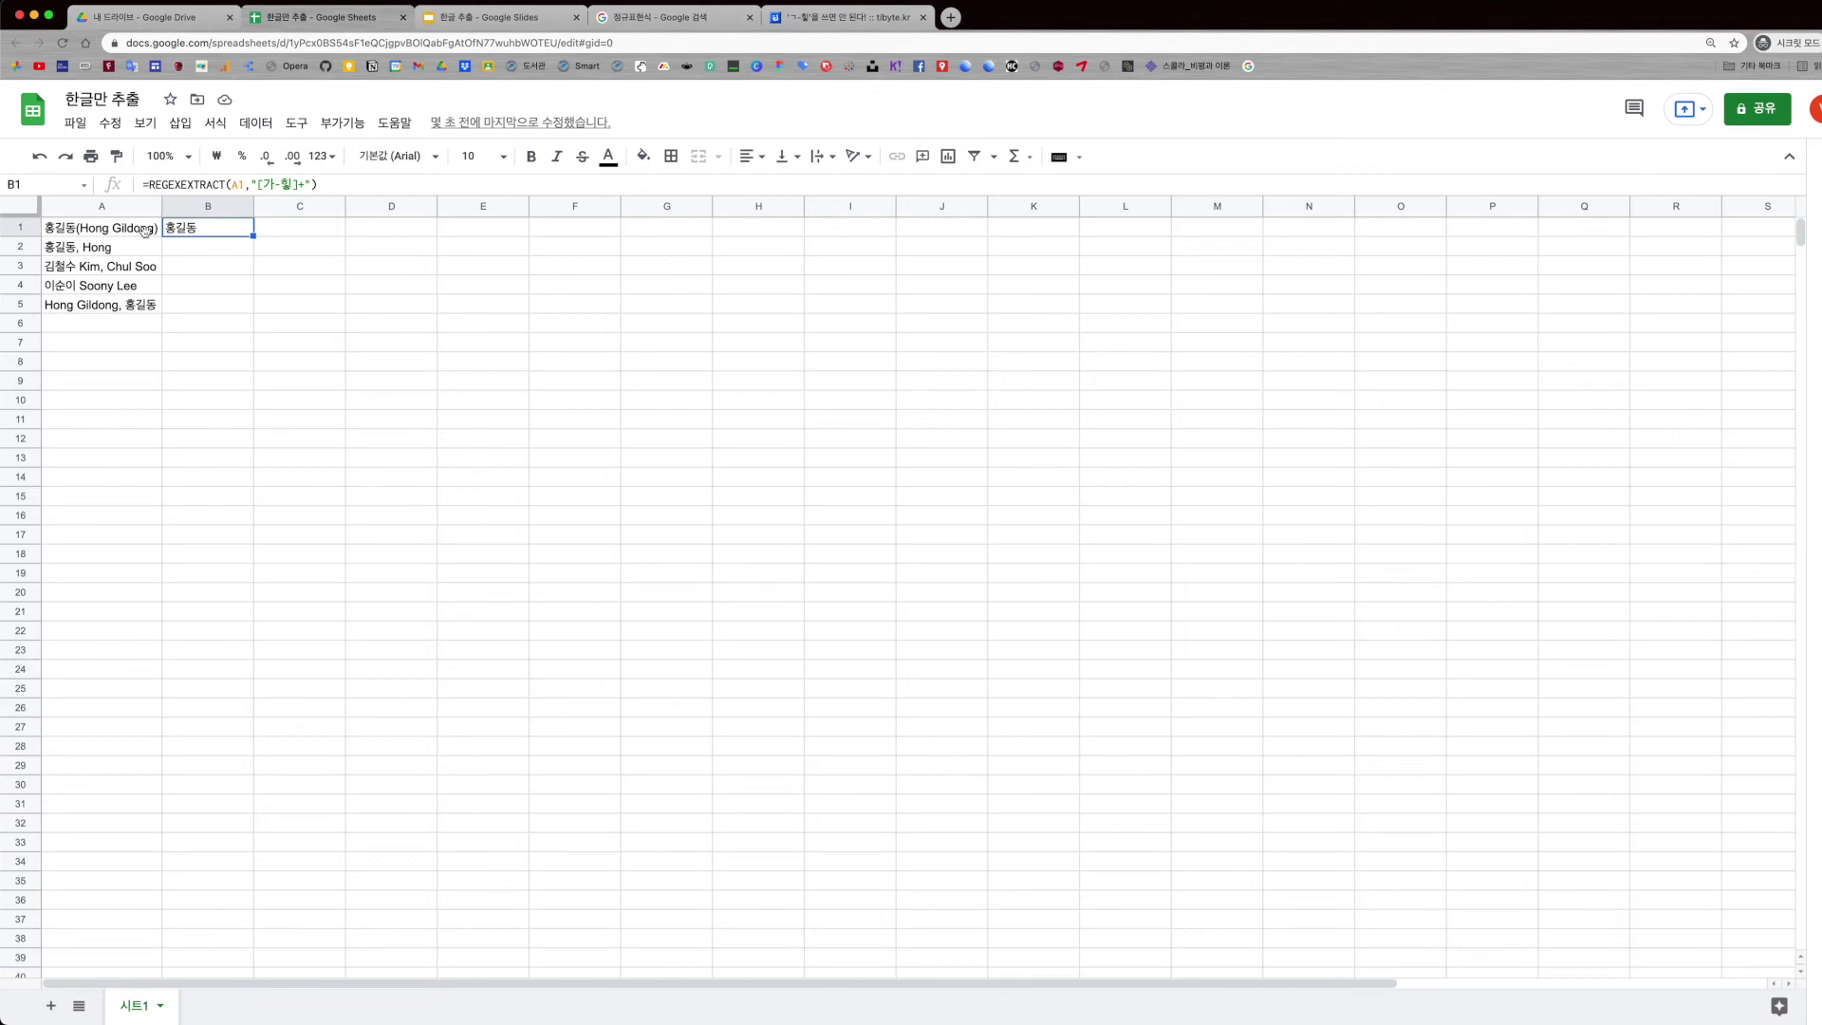
# Step: Fill the B1 formula down column B through row 5, alongside the names in column A
pyautogui.click(76, 233)
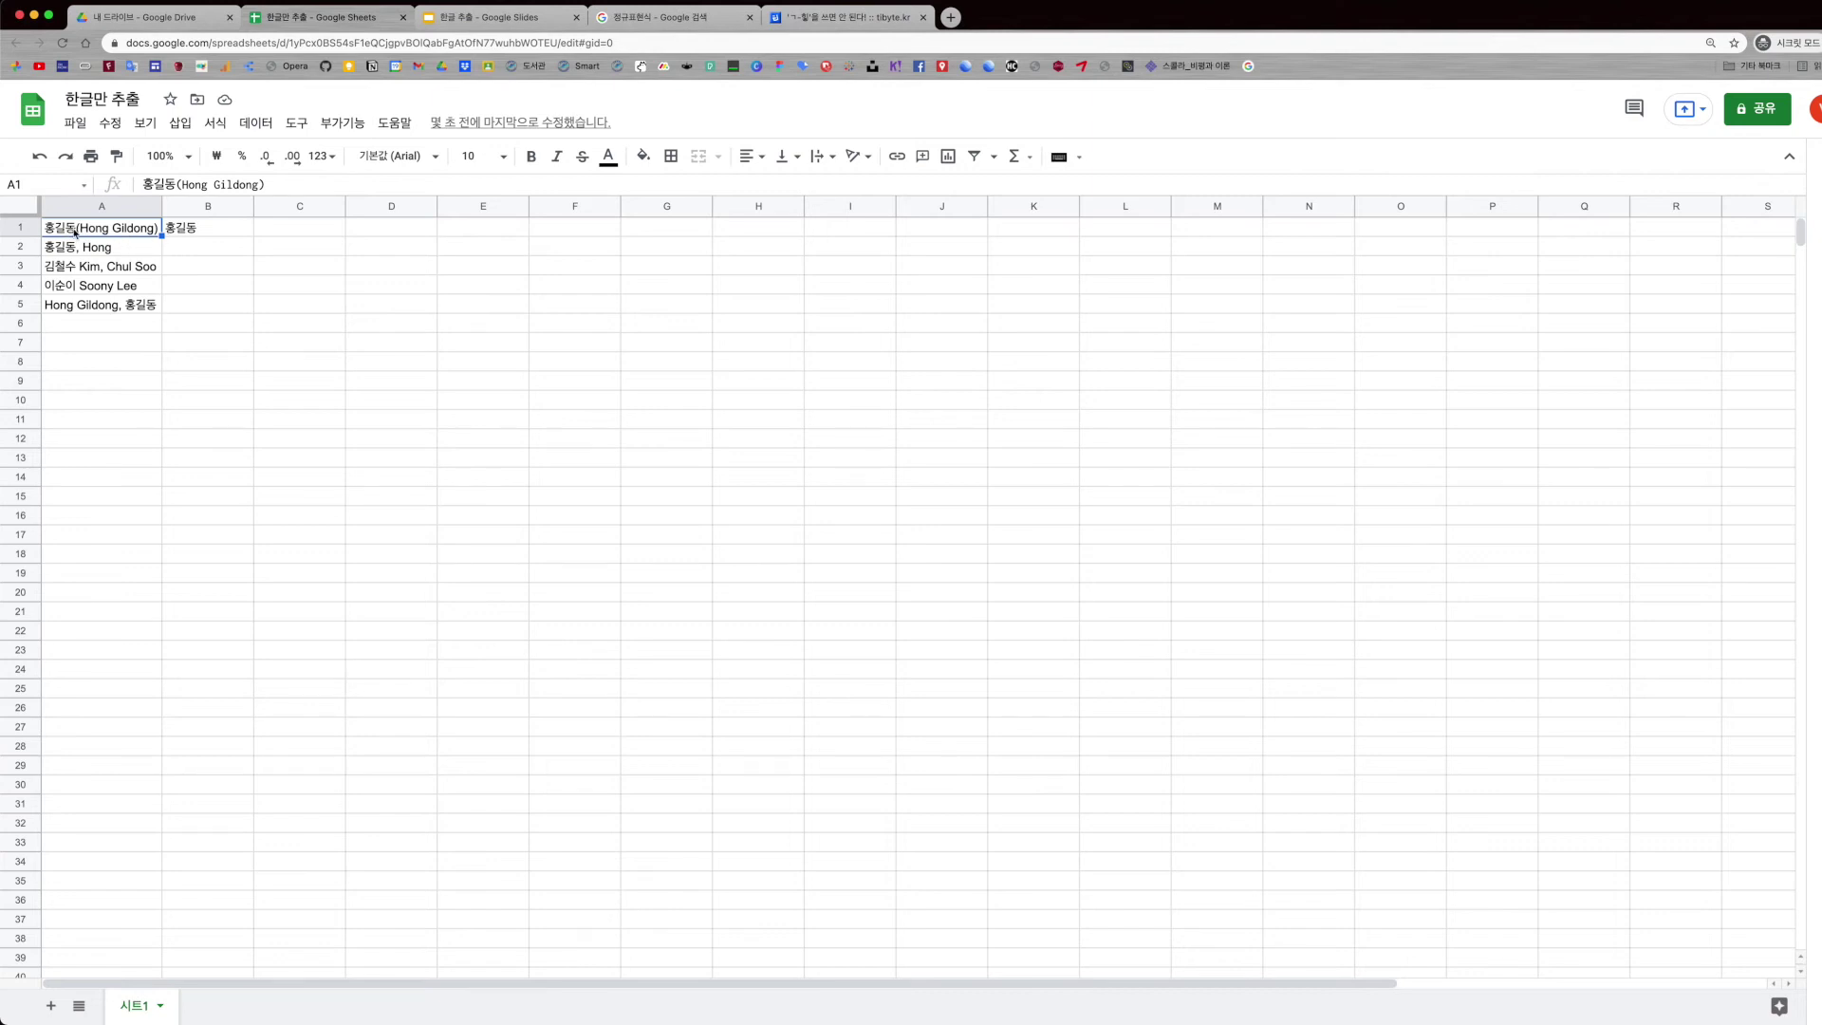
pyautogui.click(181, 230)
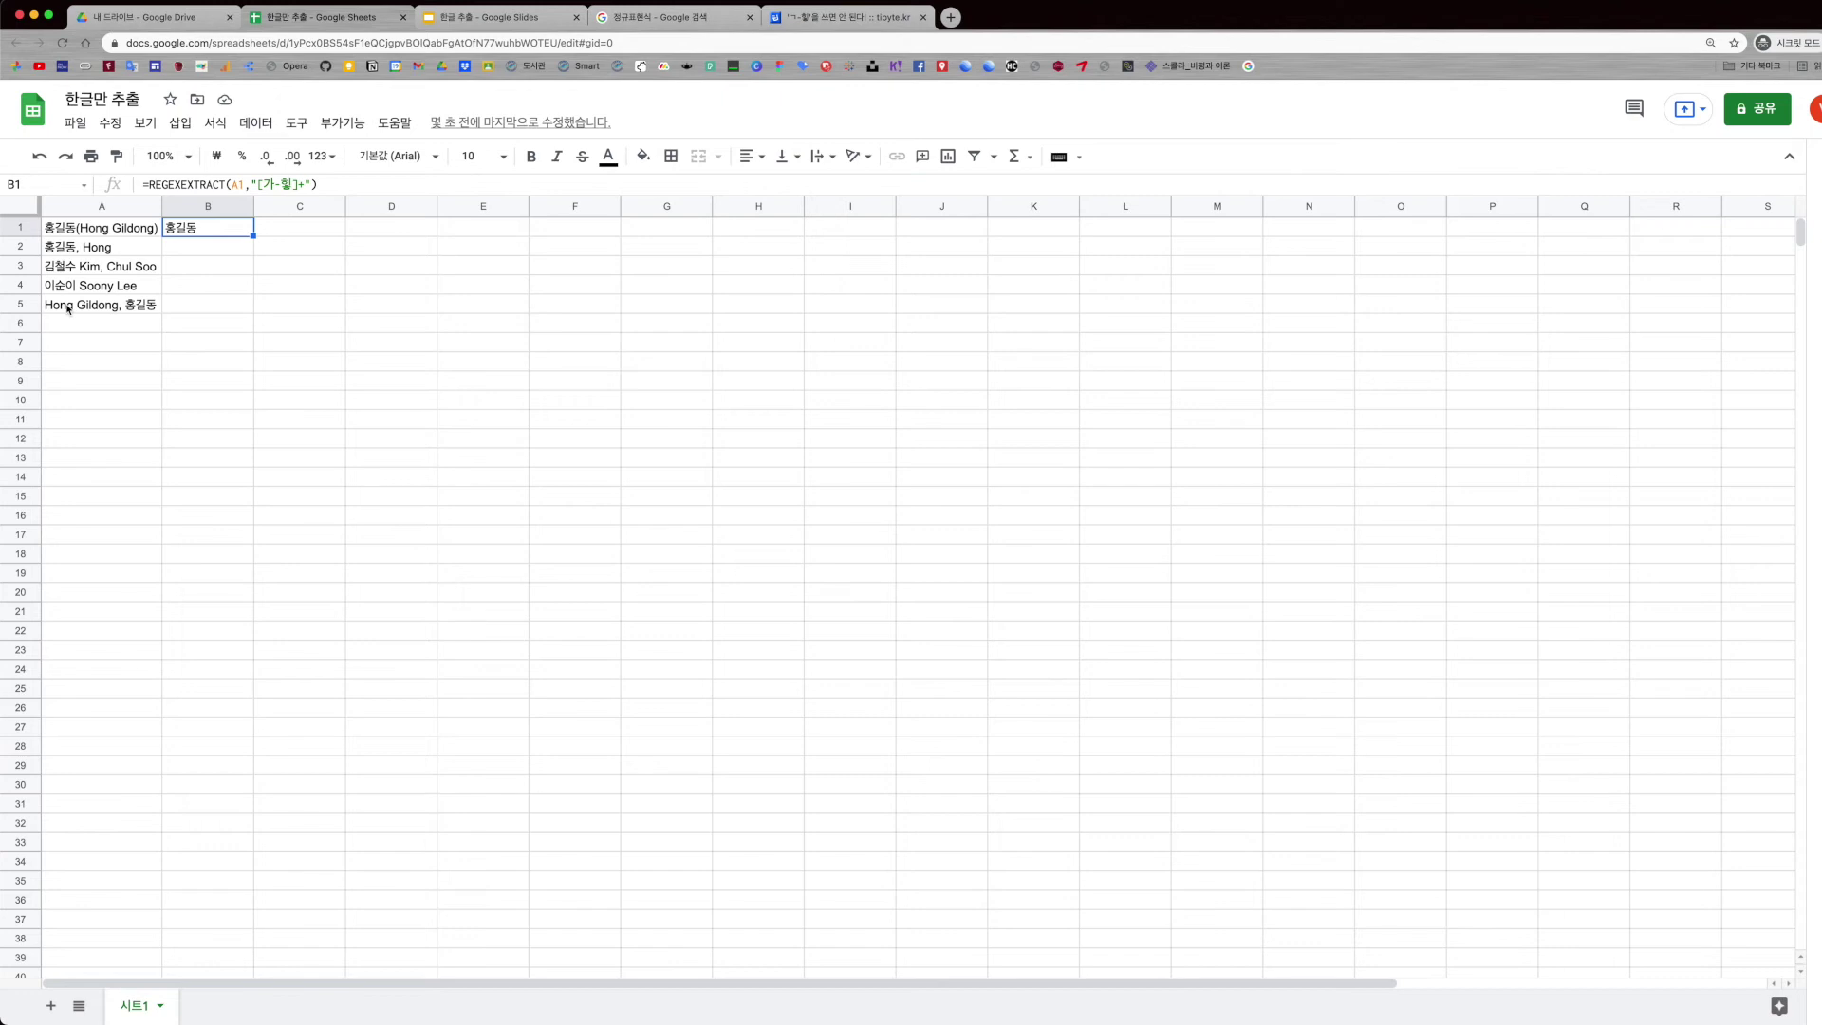
pyautogui.click(93, 206)
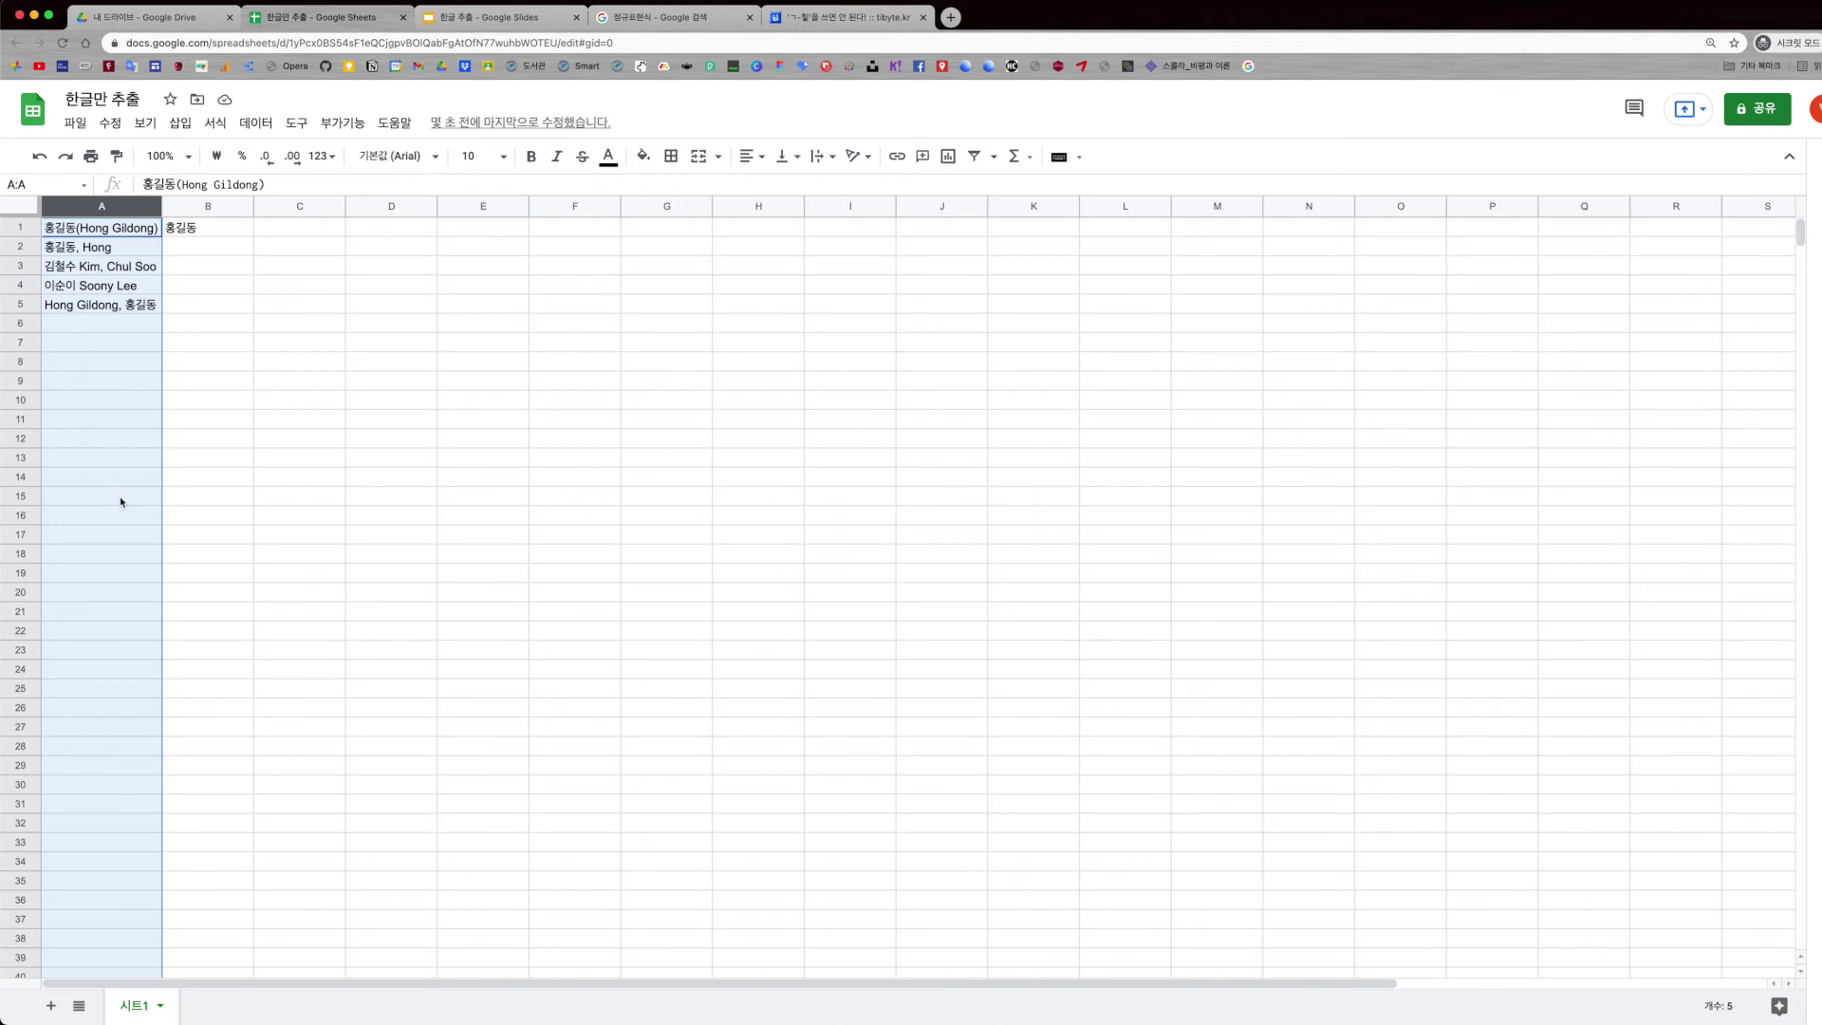
pyautogui.click(209, 231)
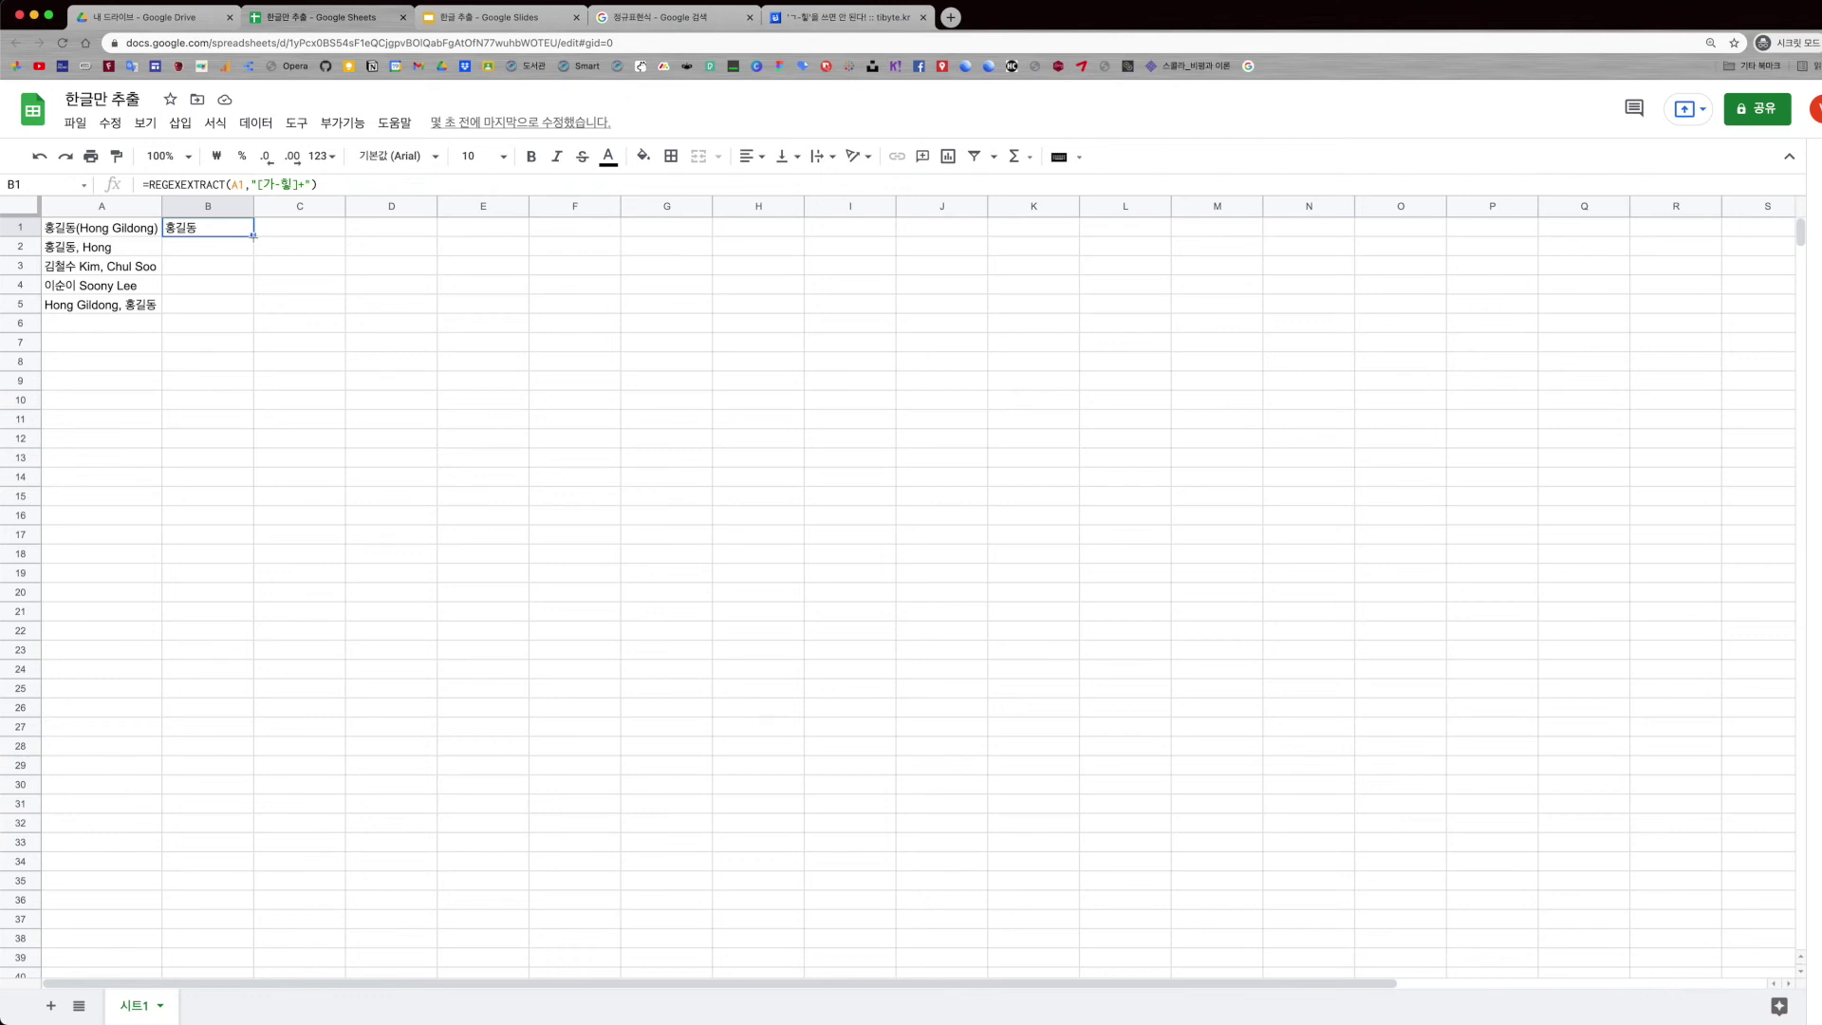
pyautogui.doubleClick(253, 236)
# Step: Review the completed REGEXEXTRACT formula in cell B1
pyautogui.moveTo(322, 184); pyautogui.dragTo(142, 185)
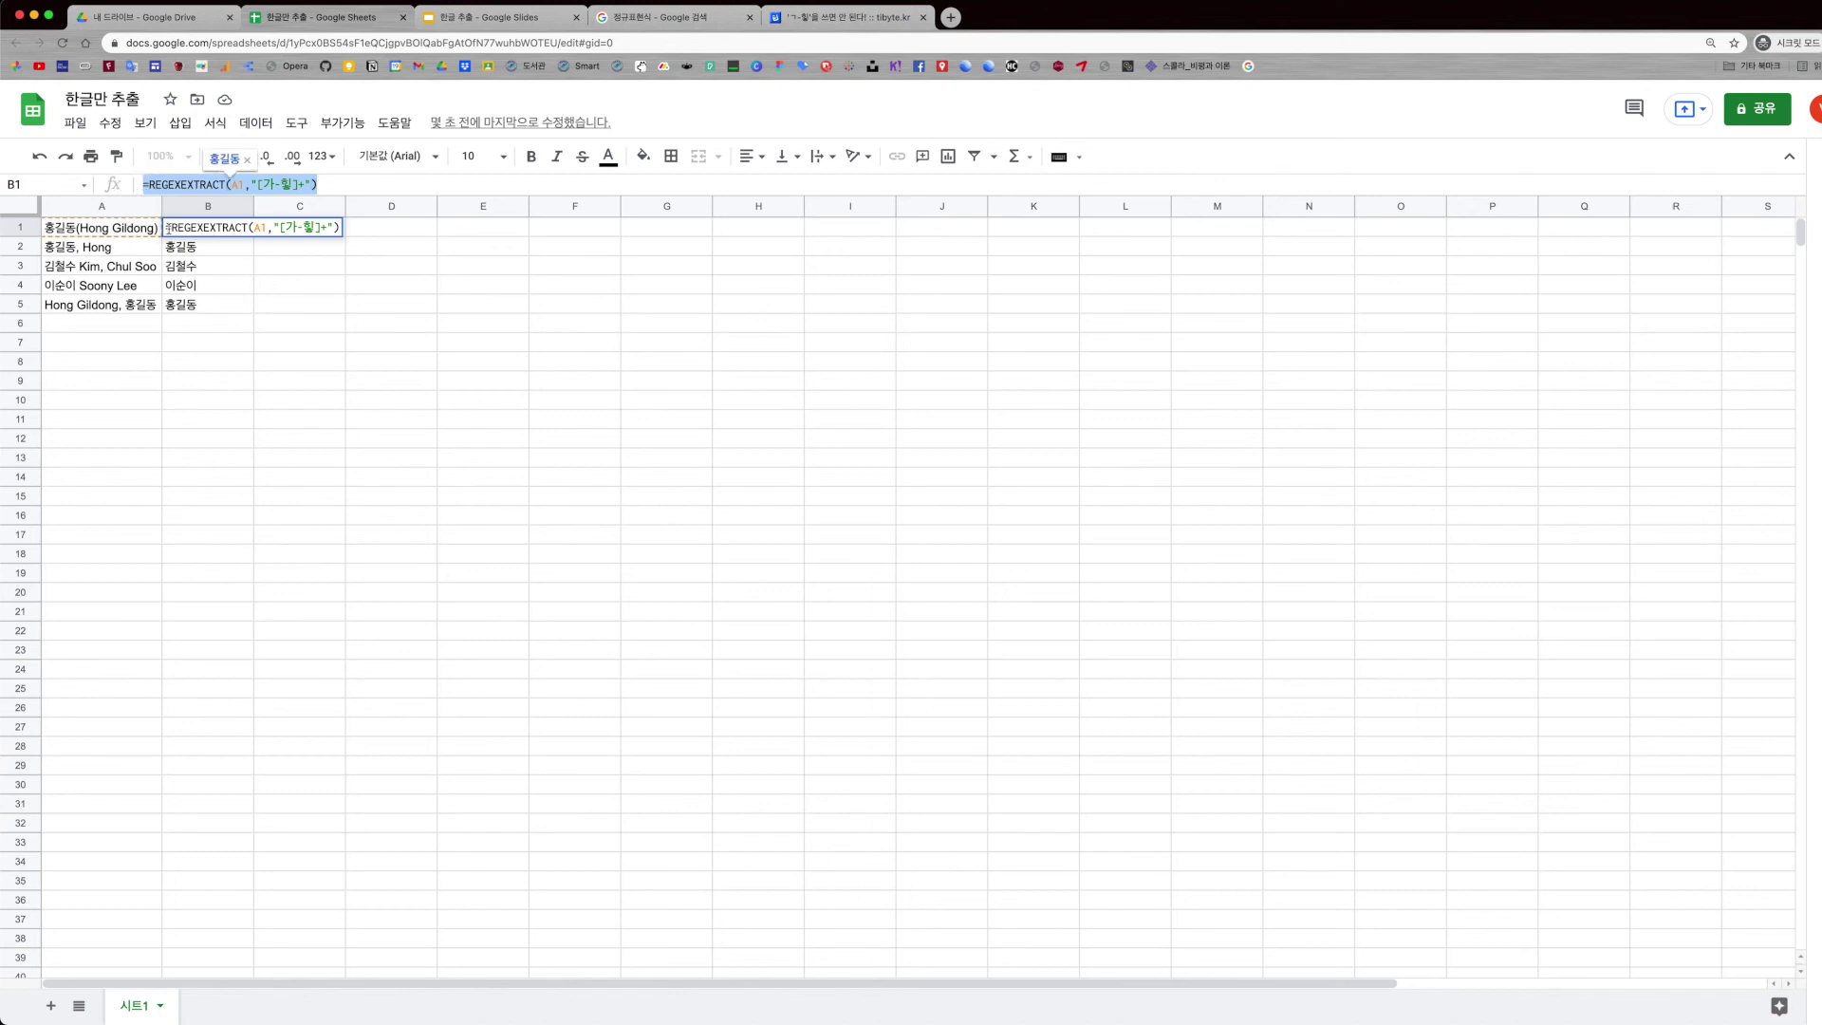
pyautogui.click(191, 252)
pyautogui.click(191, 234)
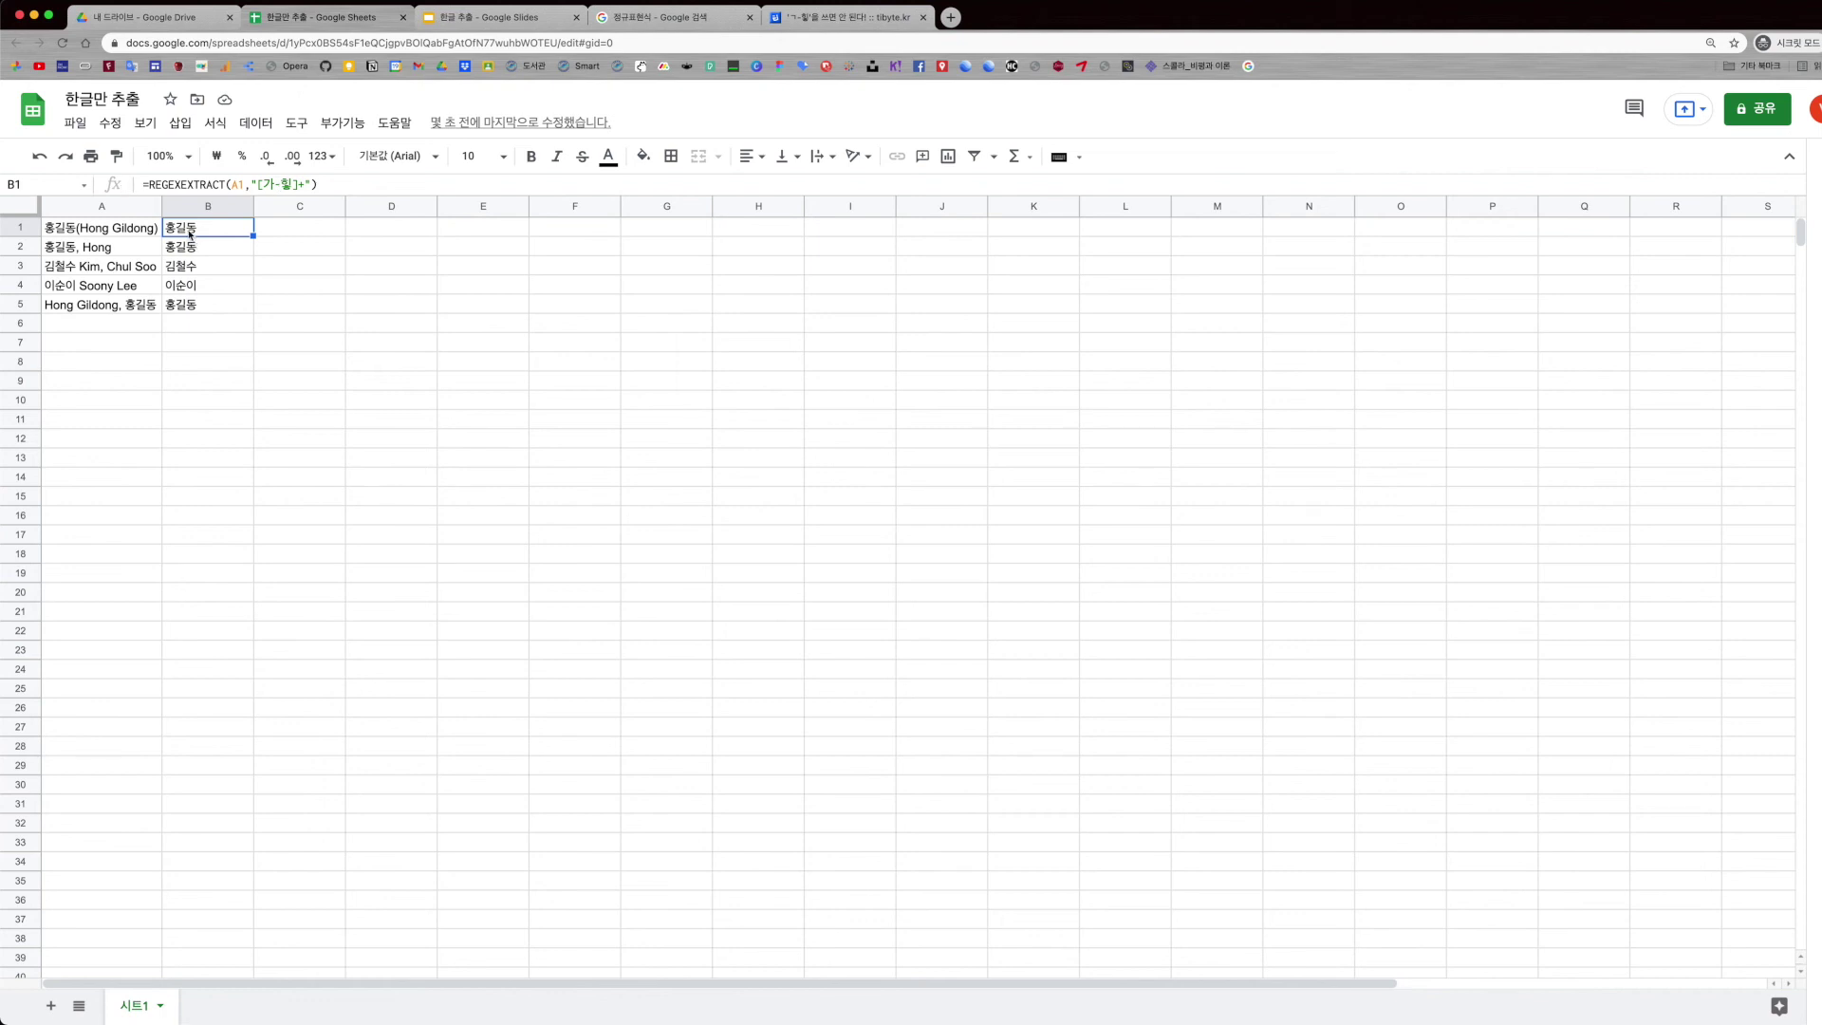
# Step: Copy all of column B and paste it into column D, starting at D1
pyautogui.click(196, 208)
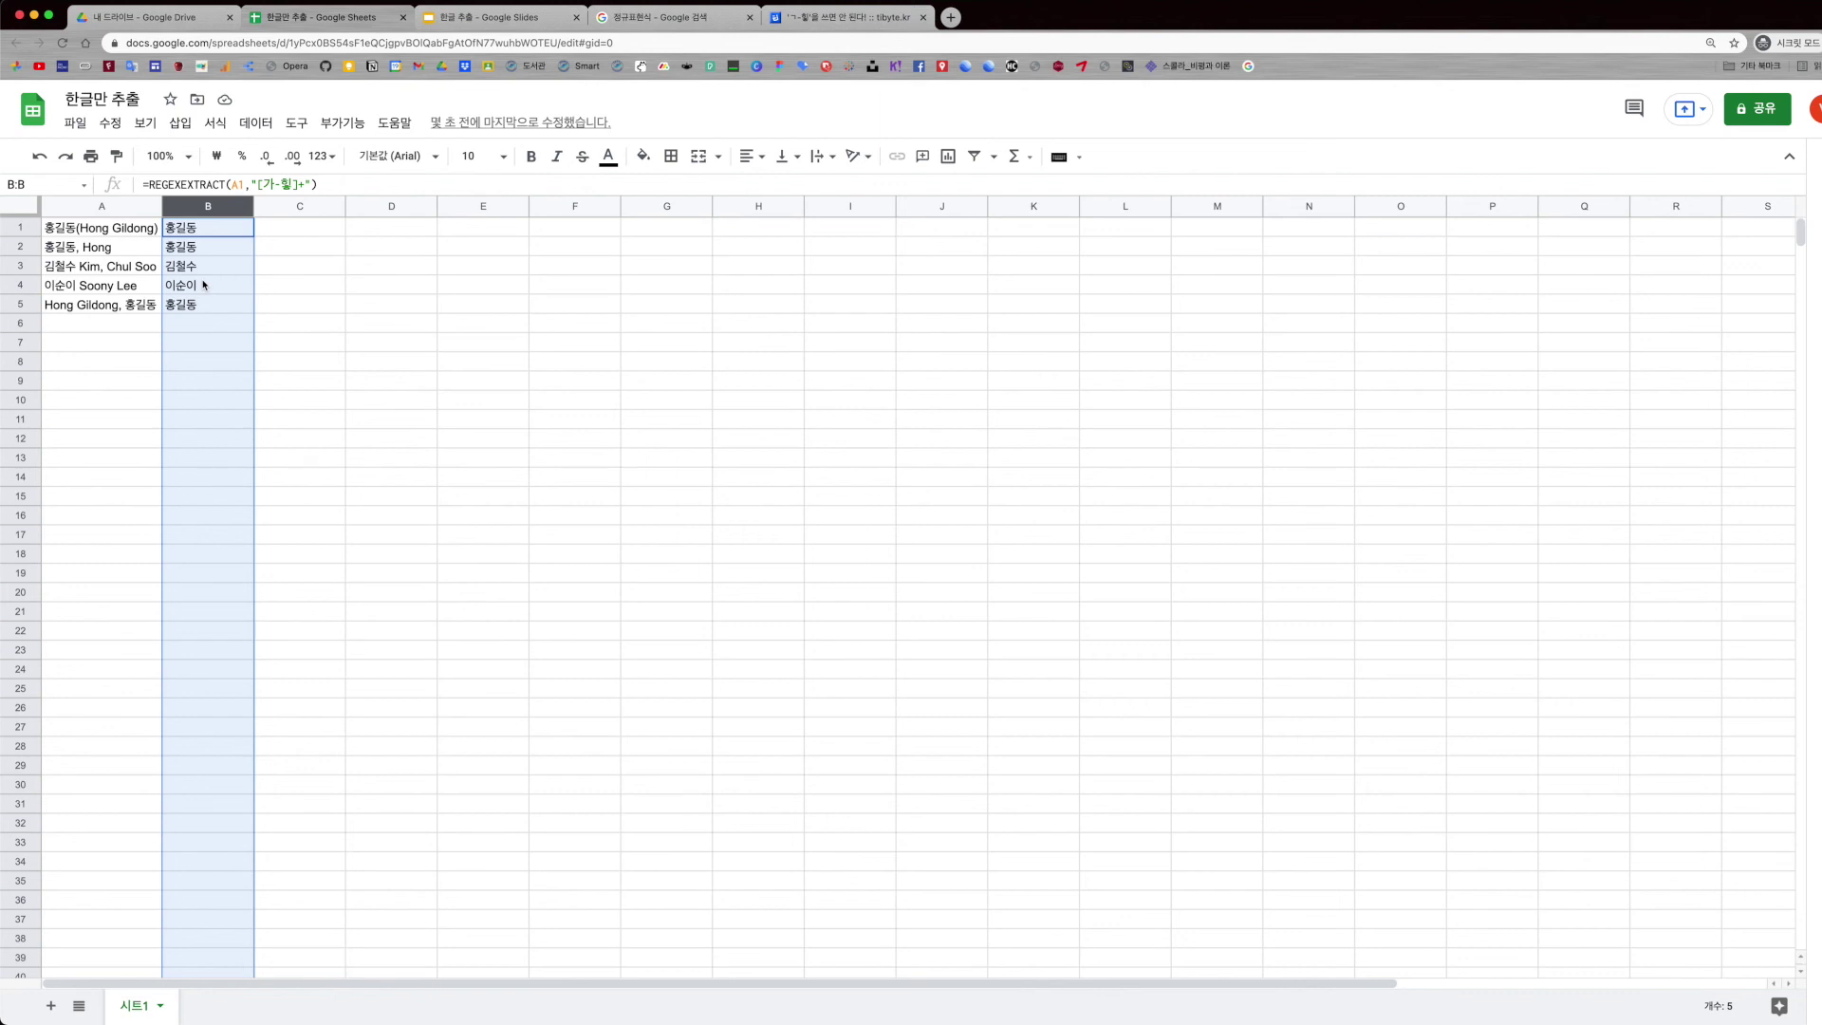
pyautogui.press('super+c')
pyautogui.click(385, 229)
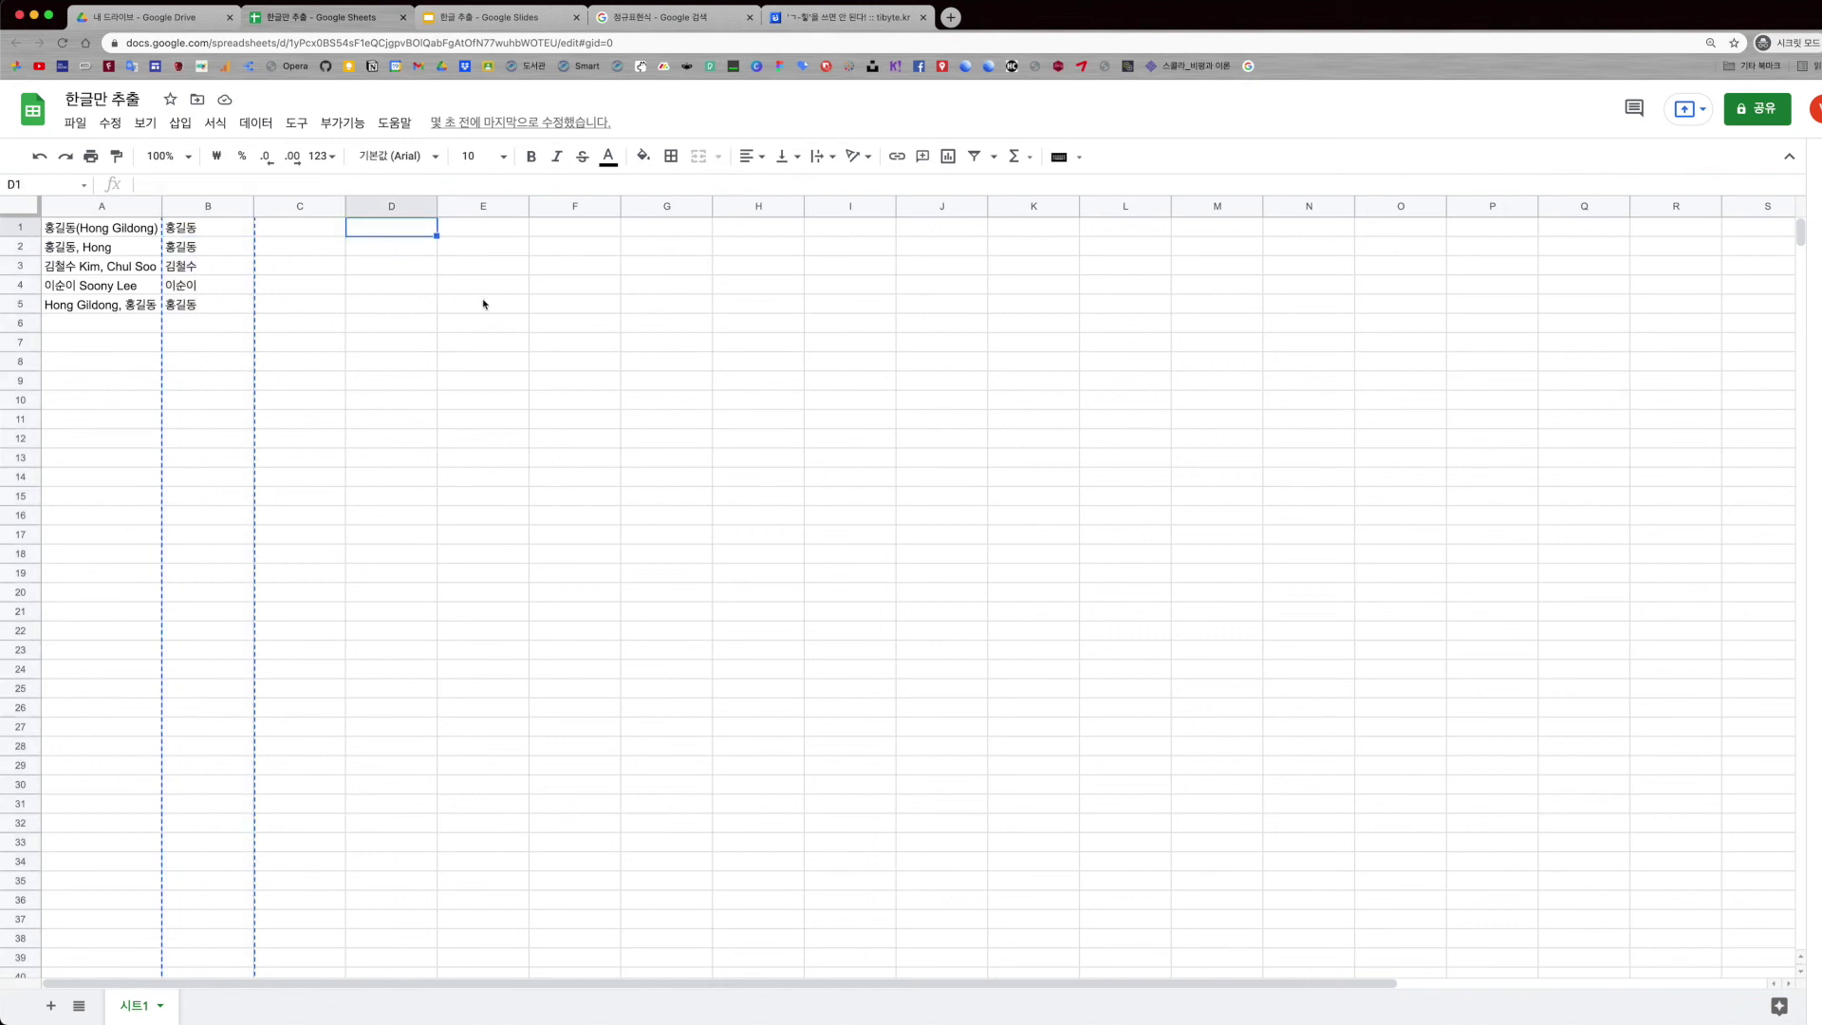
pyautogui.press('super+v')
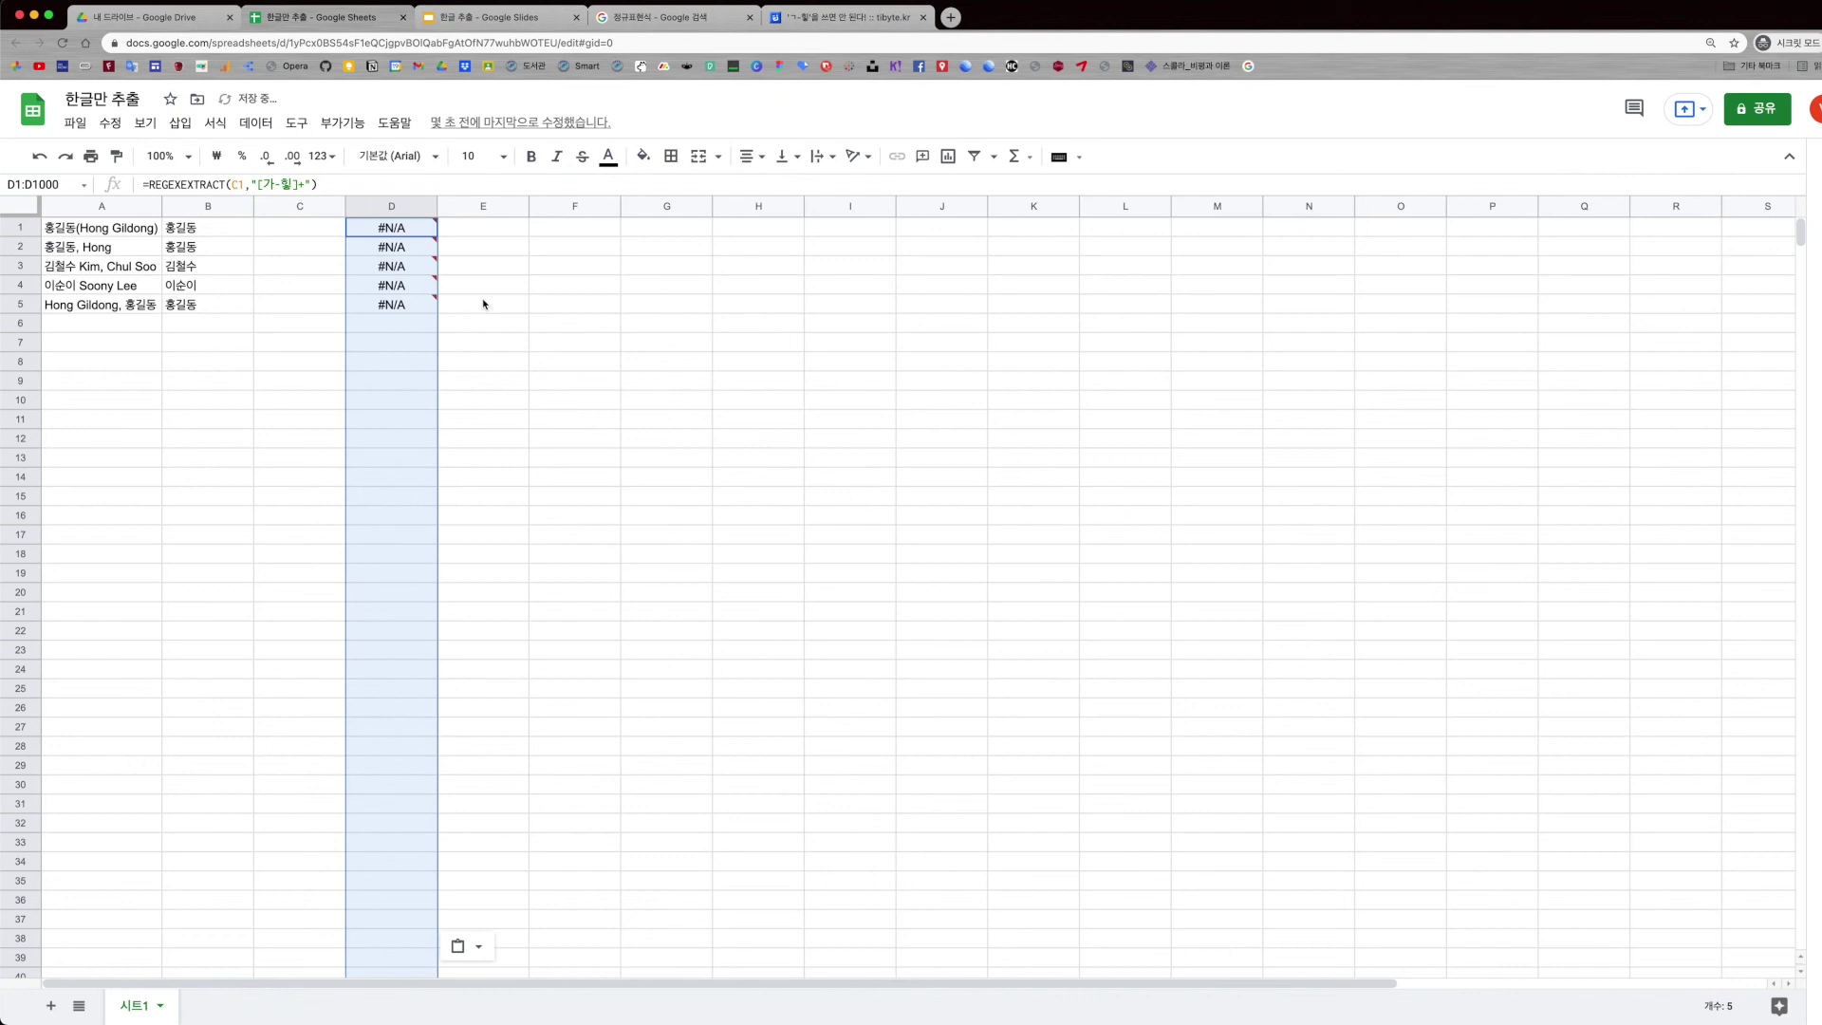
# Step: Examine the error and cell reference in the pasted D1 formula, comparing them with the original formula in B1
pyautogui.moveTo(403, 233)
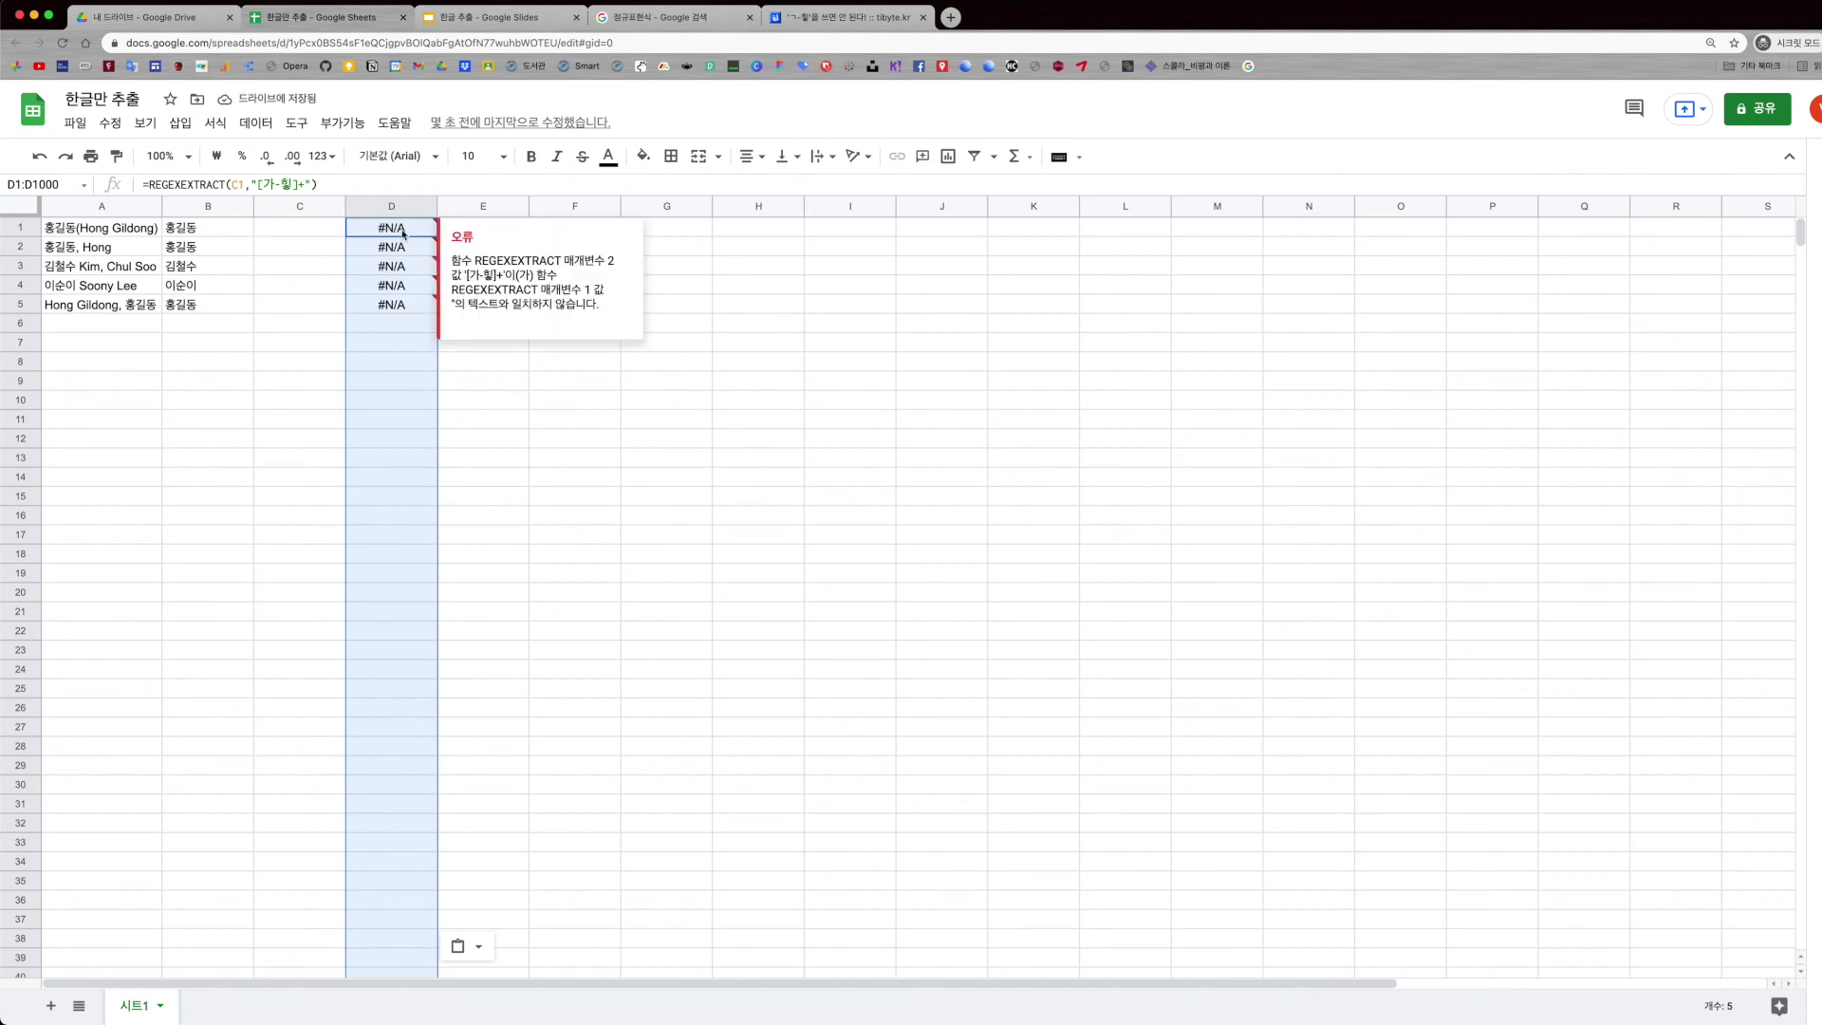
pyautogui.click(402, 233)
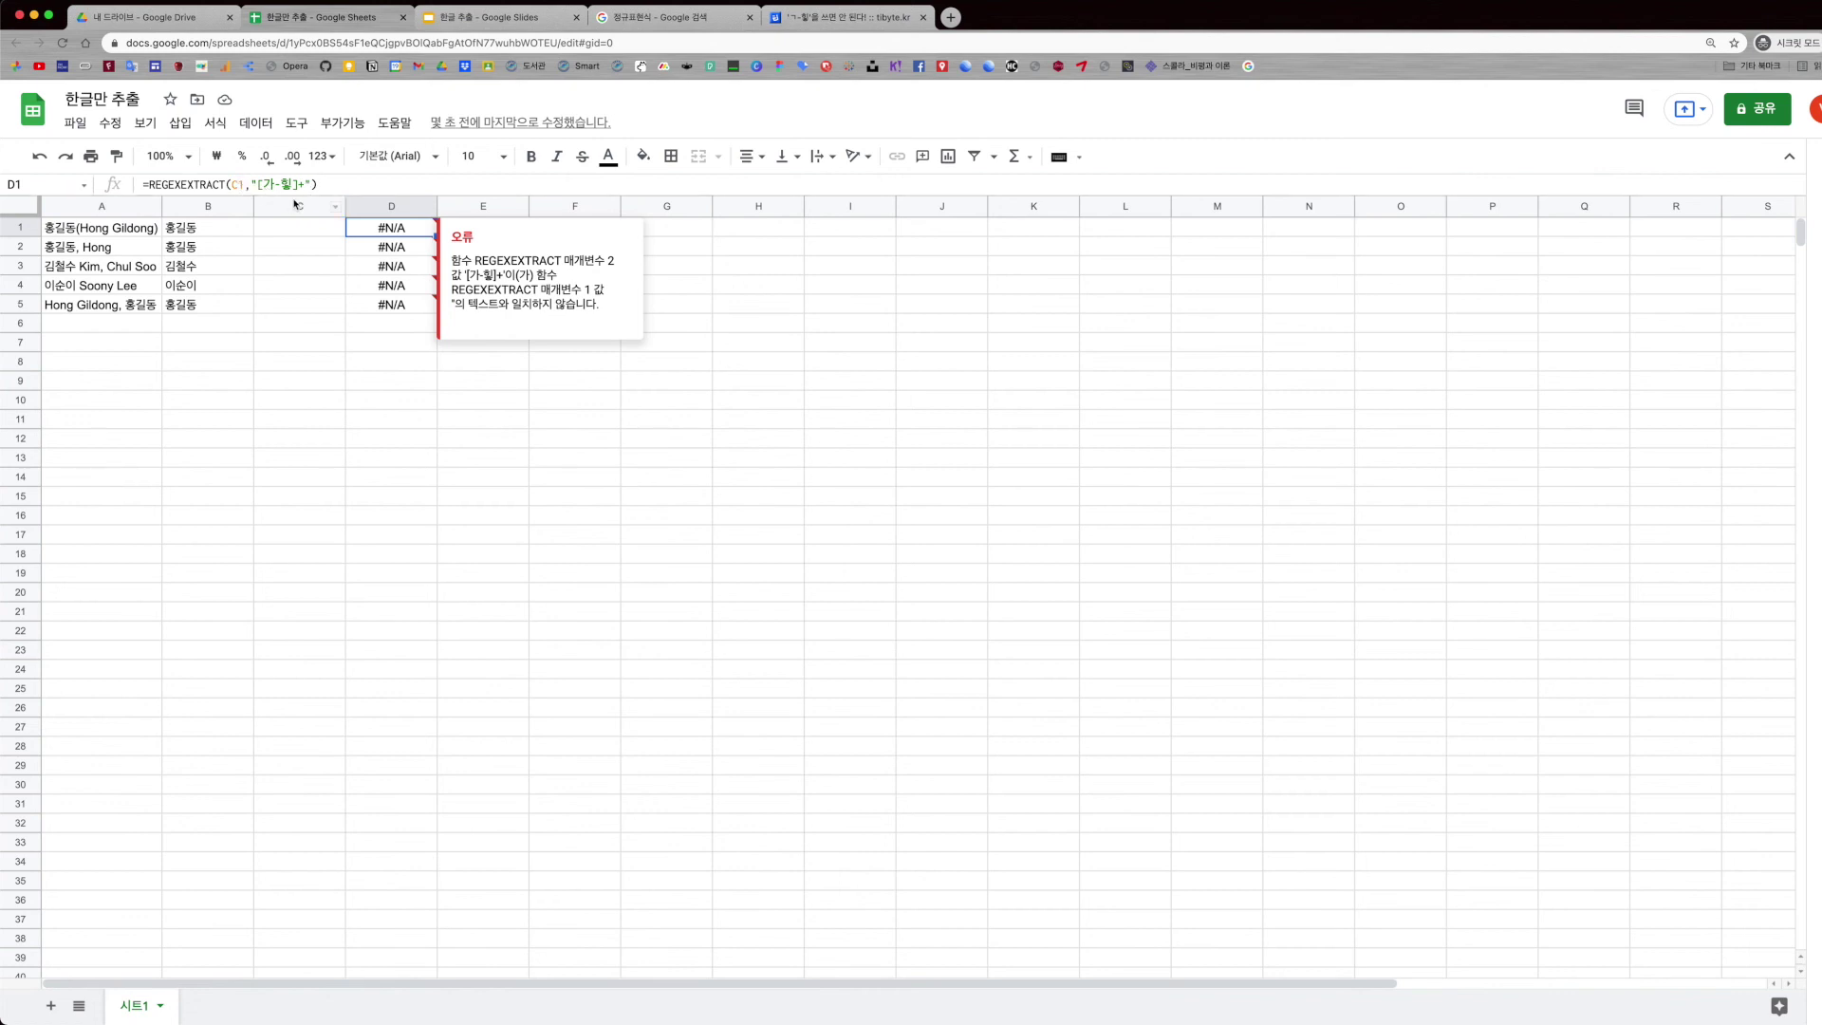
pyautogui.click(200, 228)
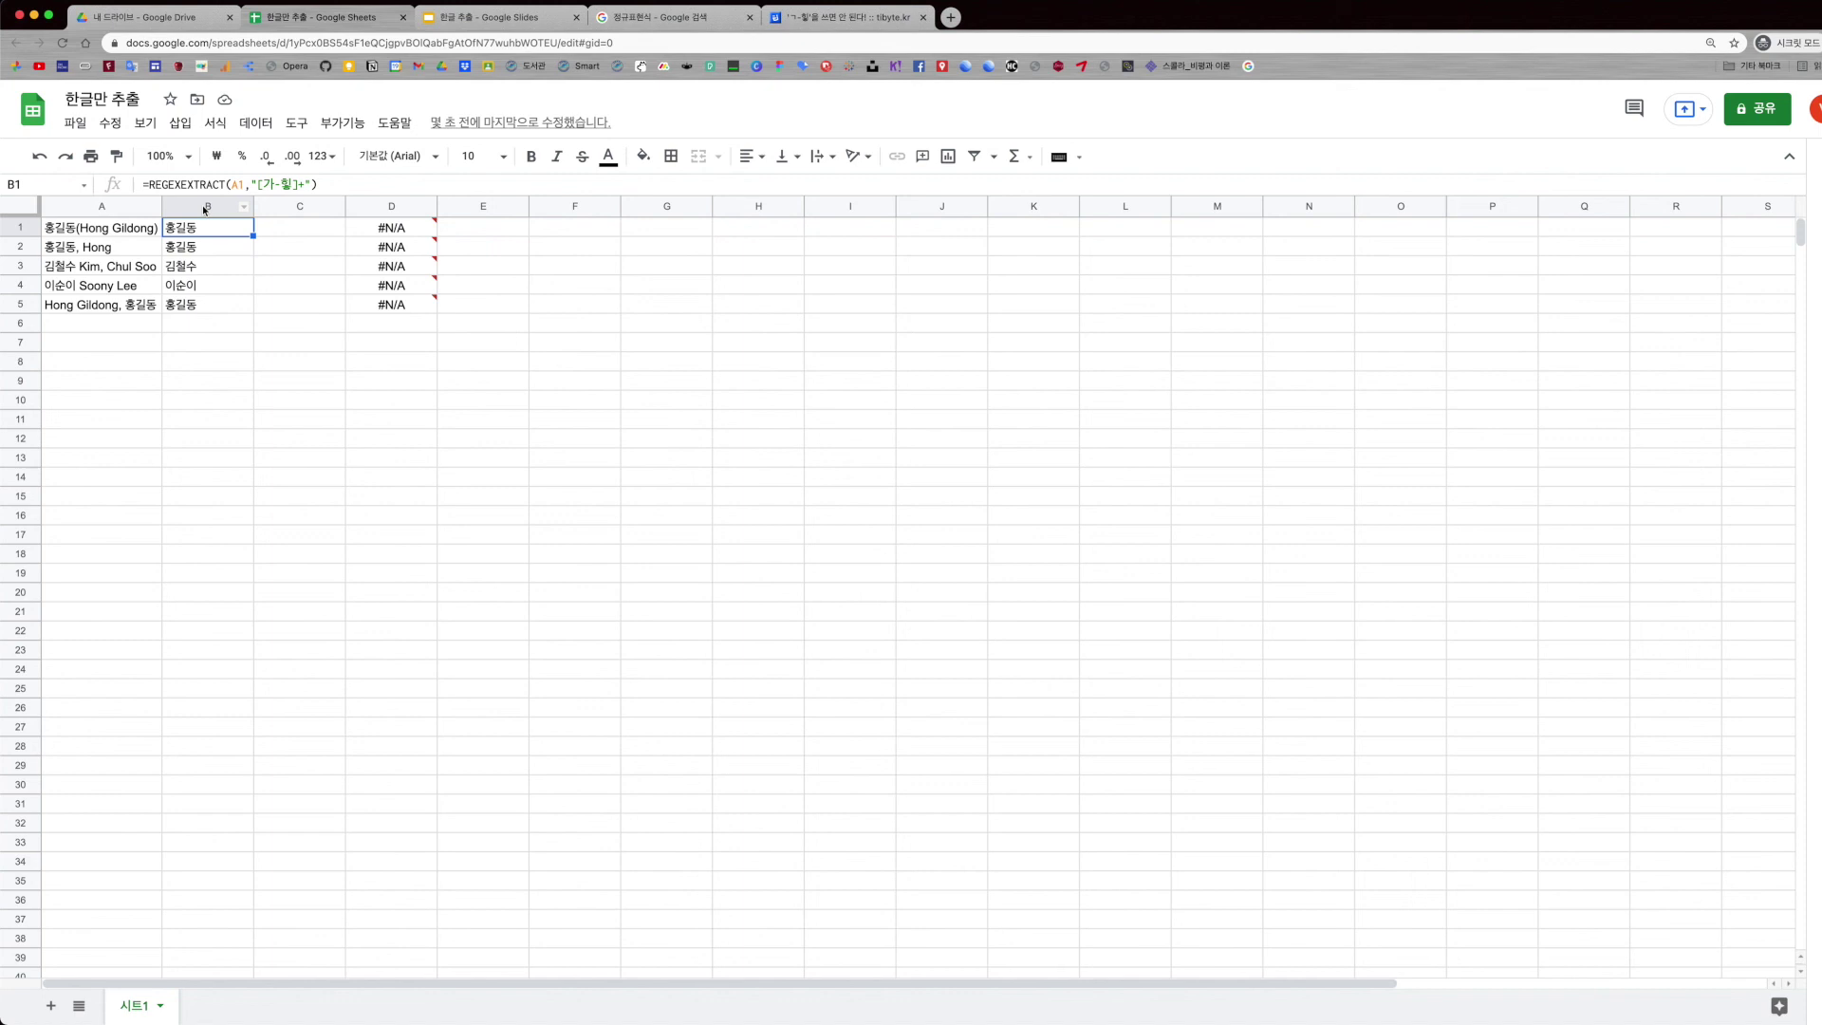
pyautogui.click(202, 205)
pyautogui.click(377, 207)
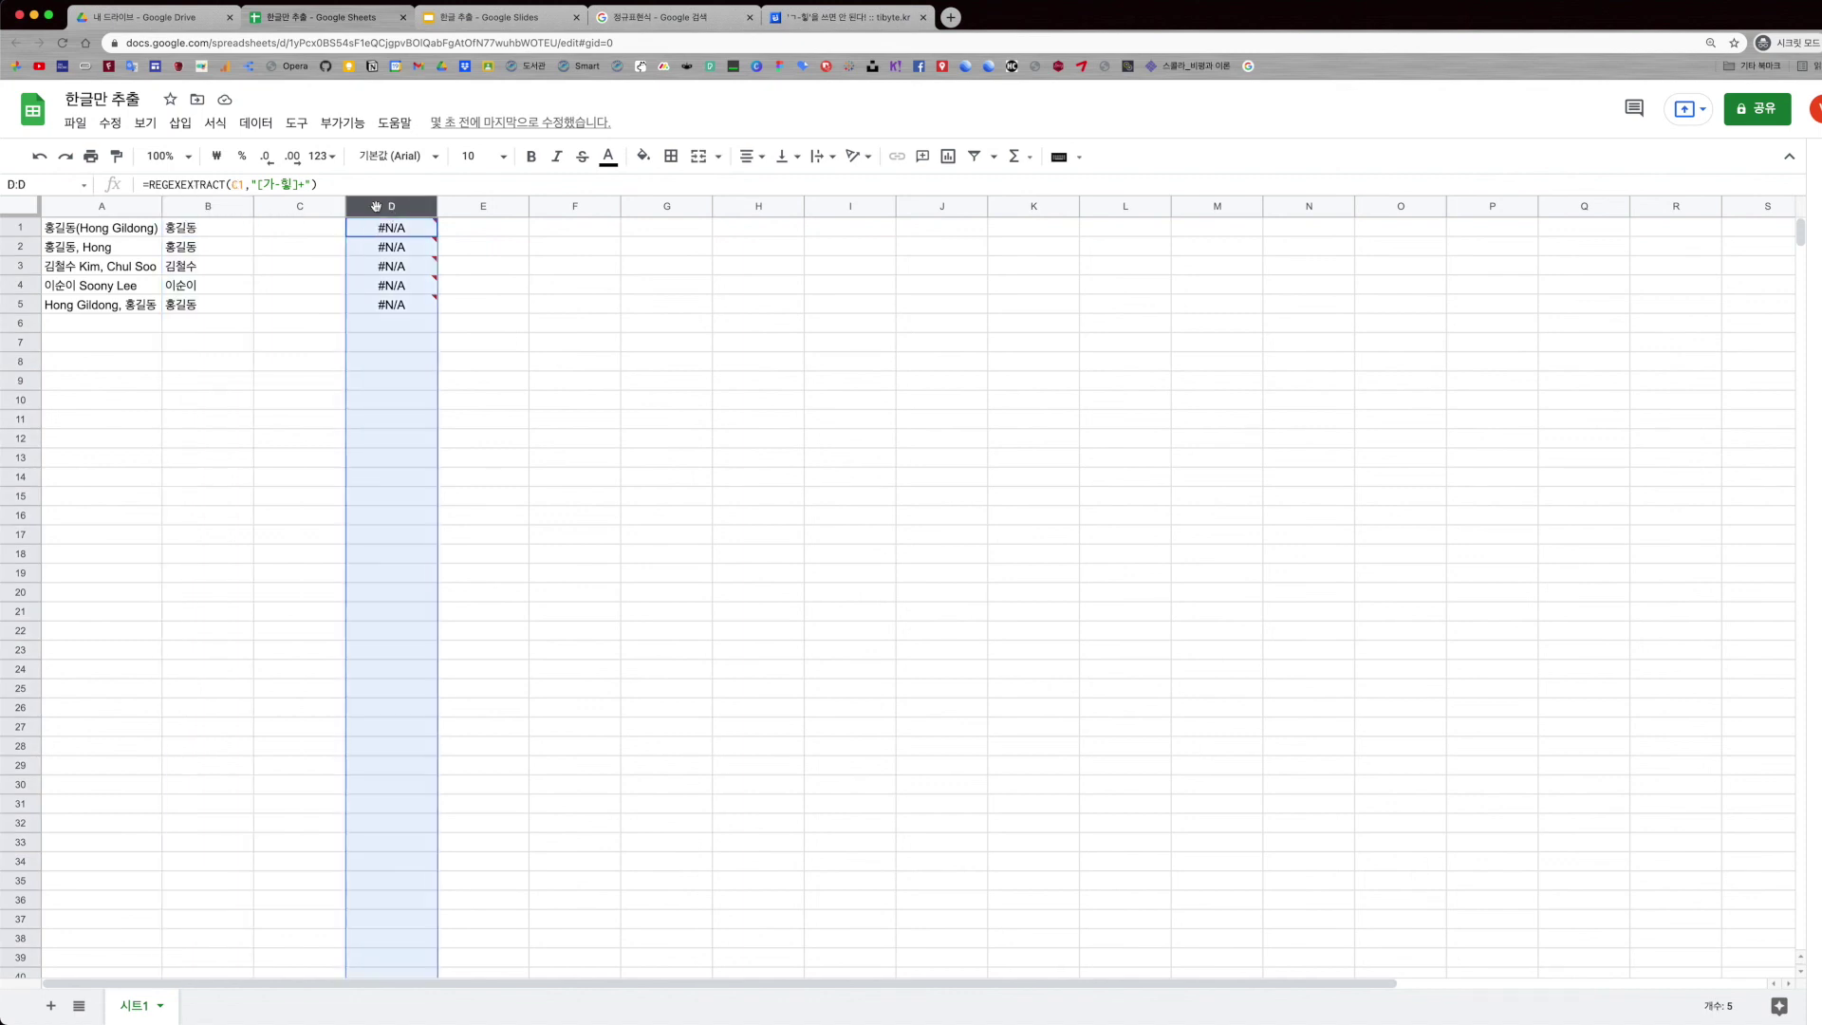
pyautogui.moveTo(395, 243)
pyautogui.click(294, 228)
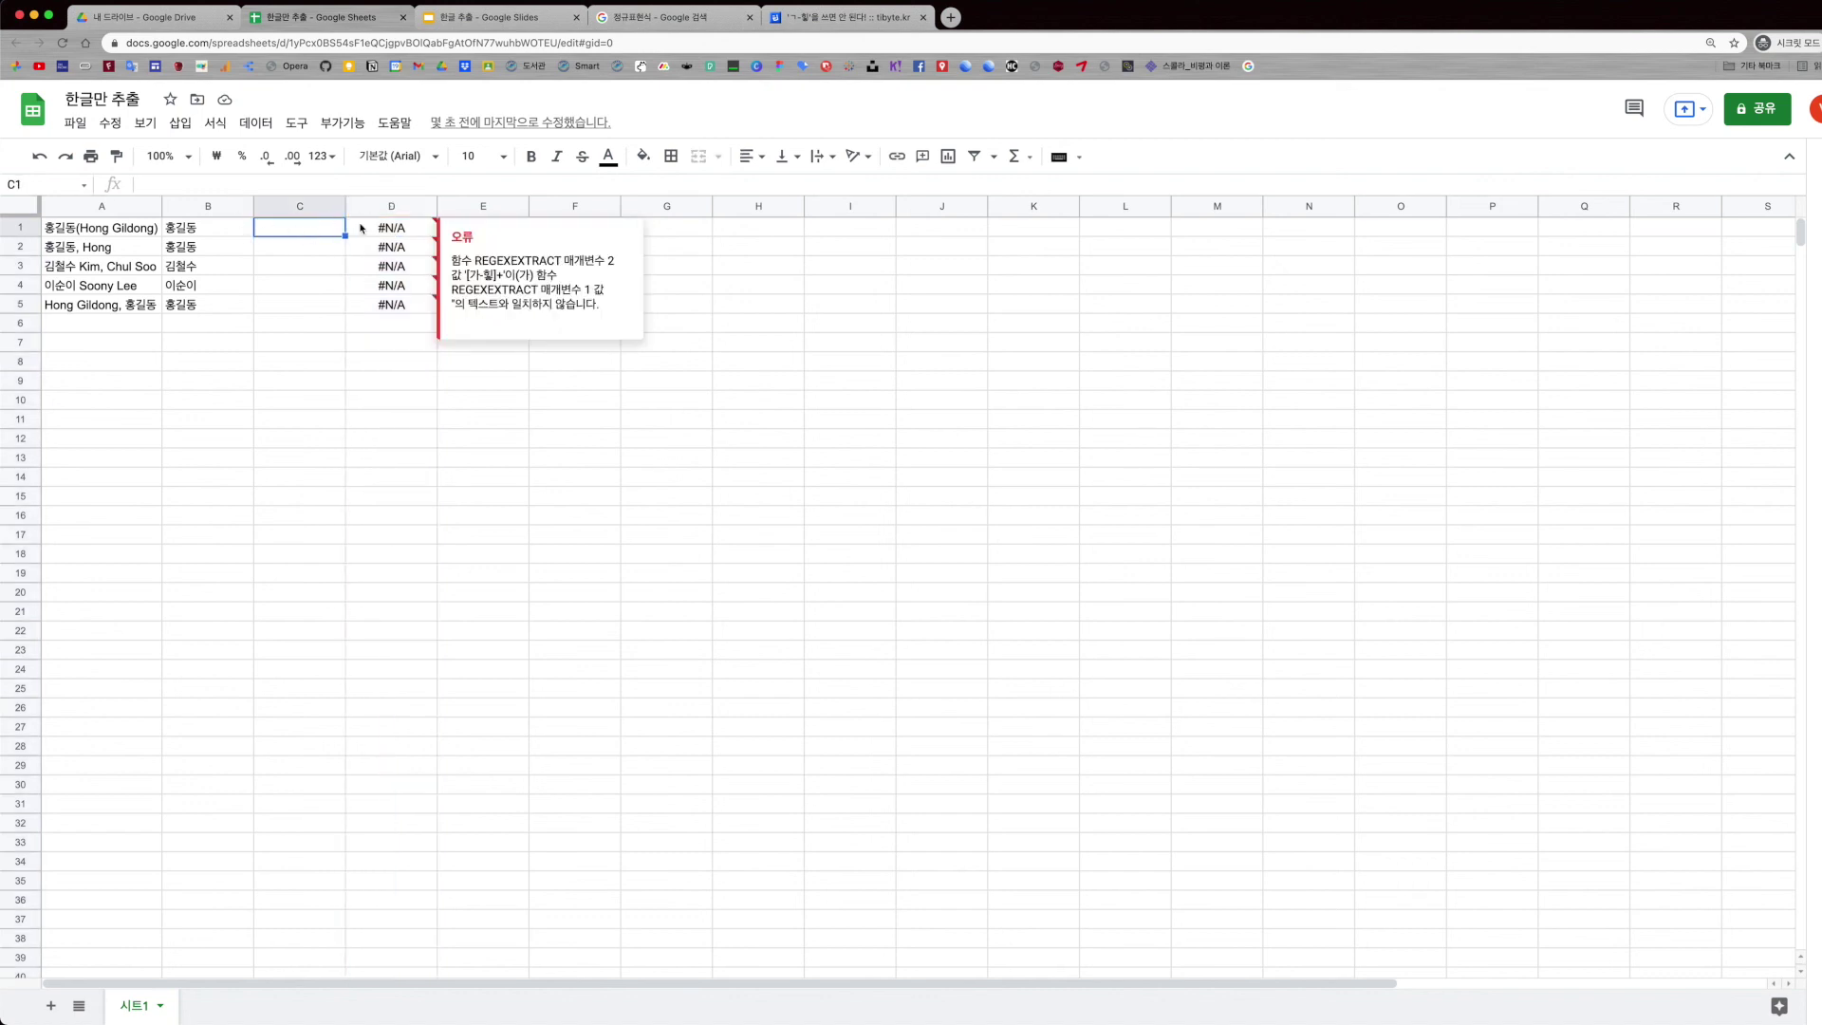
# Step: Clear the pasted formulas from column D
pyautogui.click(185, 208)
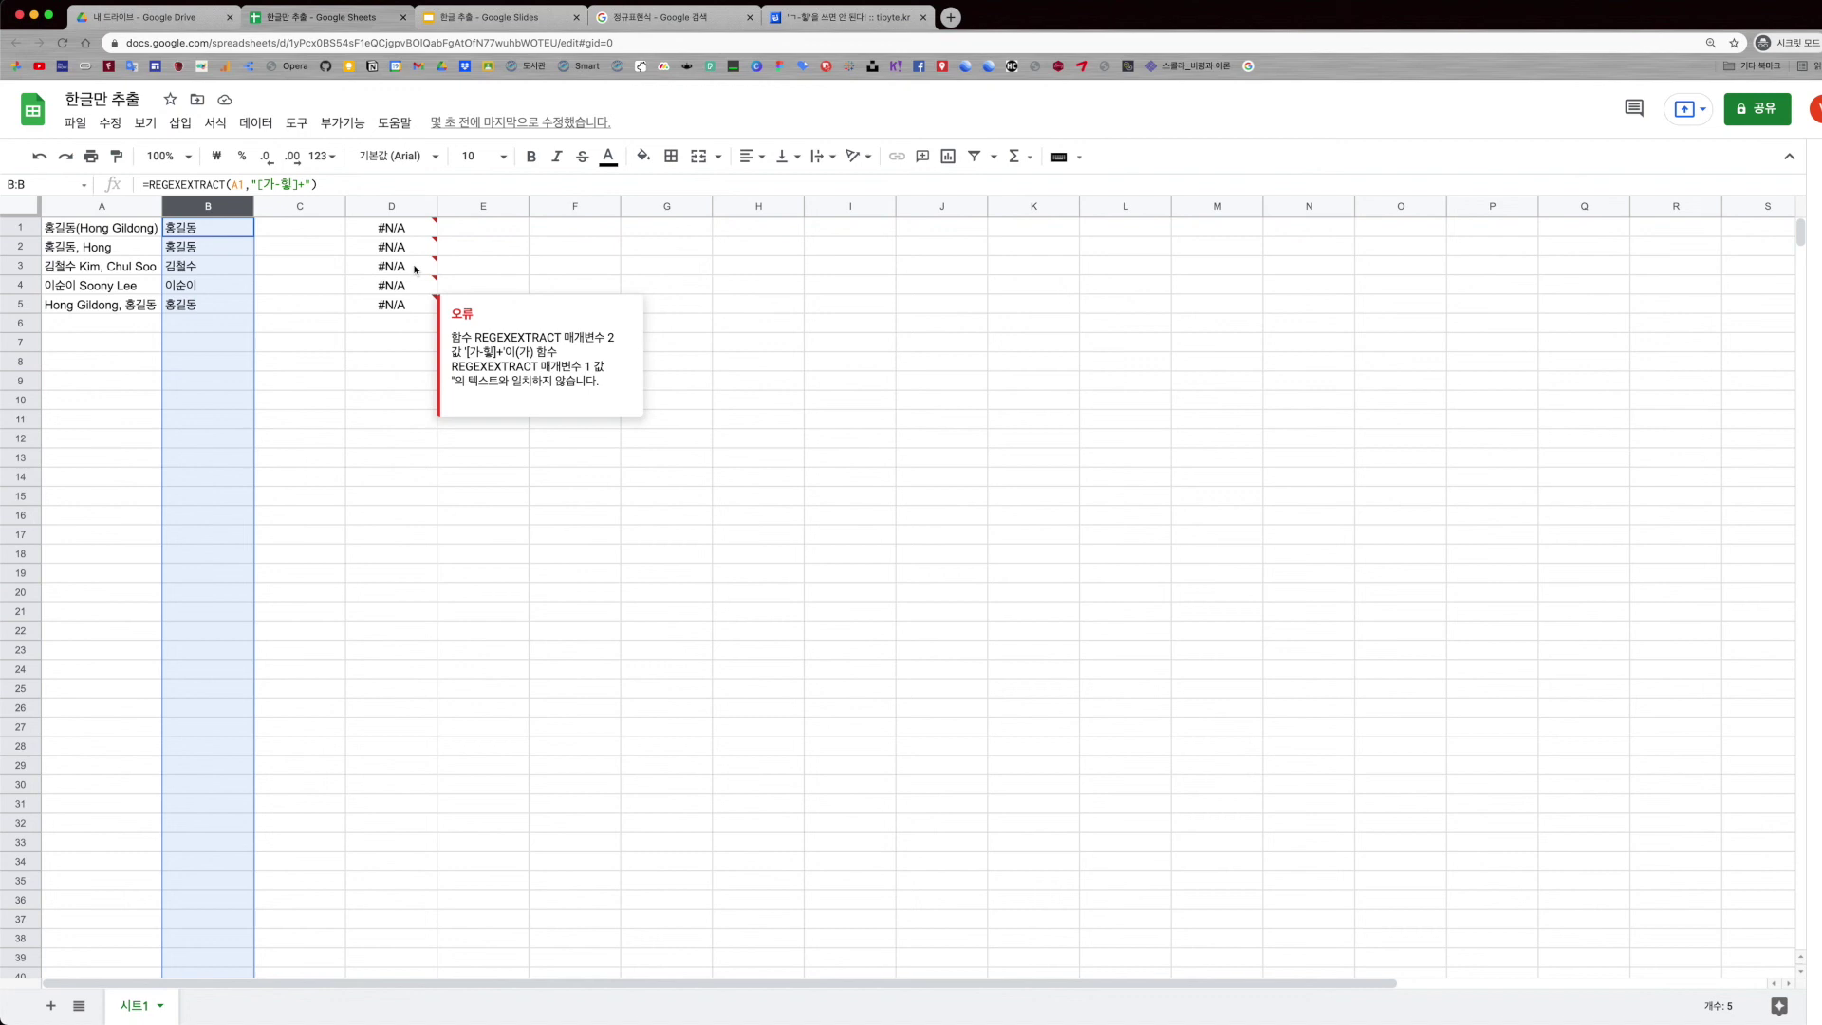
pyautogui.click(391, 207)
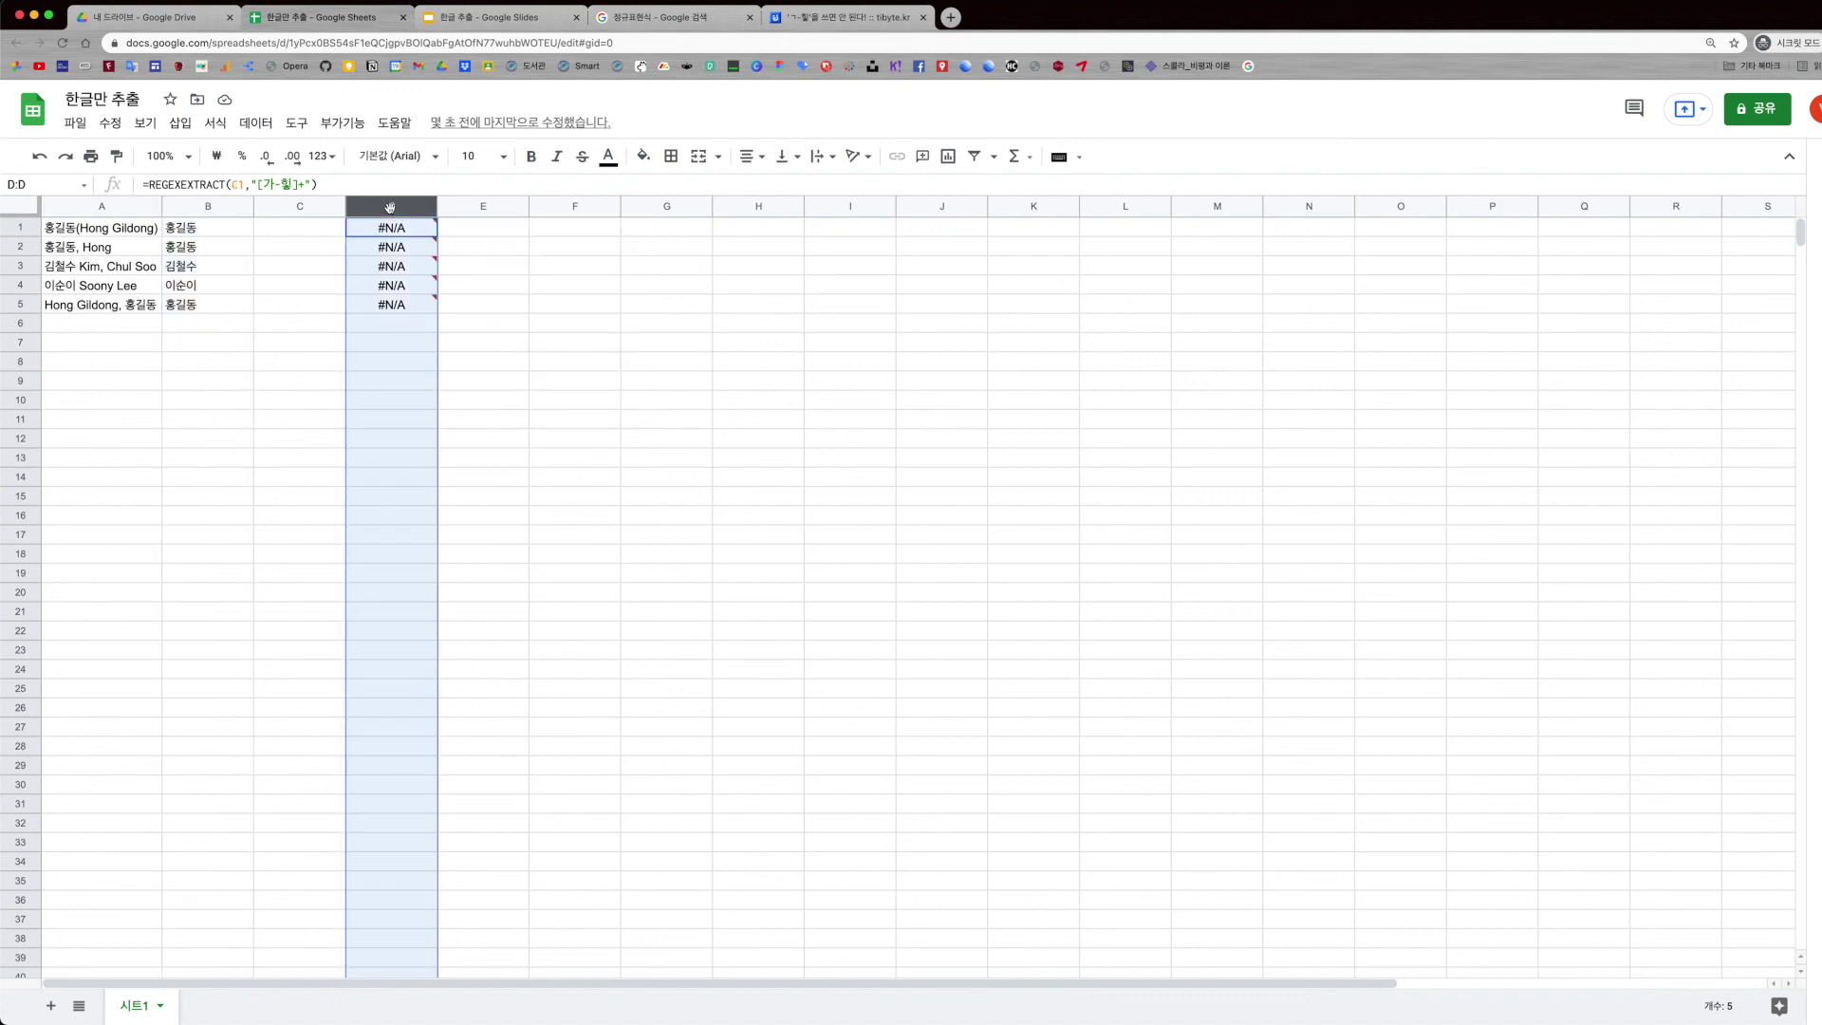
pyautogui.press('Delete')
# Step: Paste the copied column B results into column D as values only, starting at D1
pyautogui.click(394, 232)
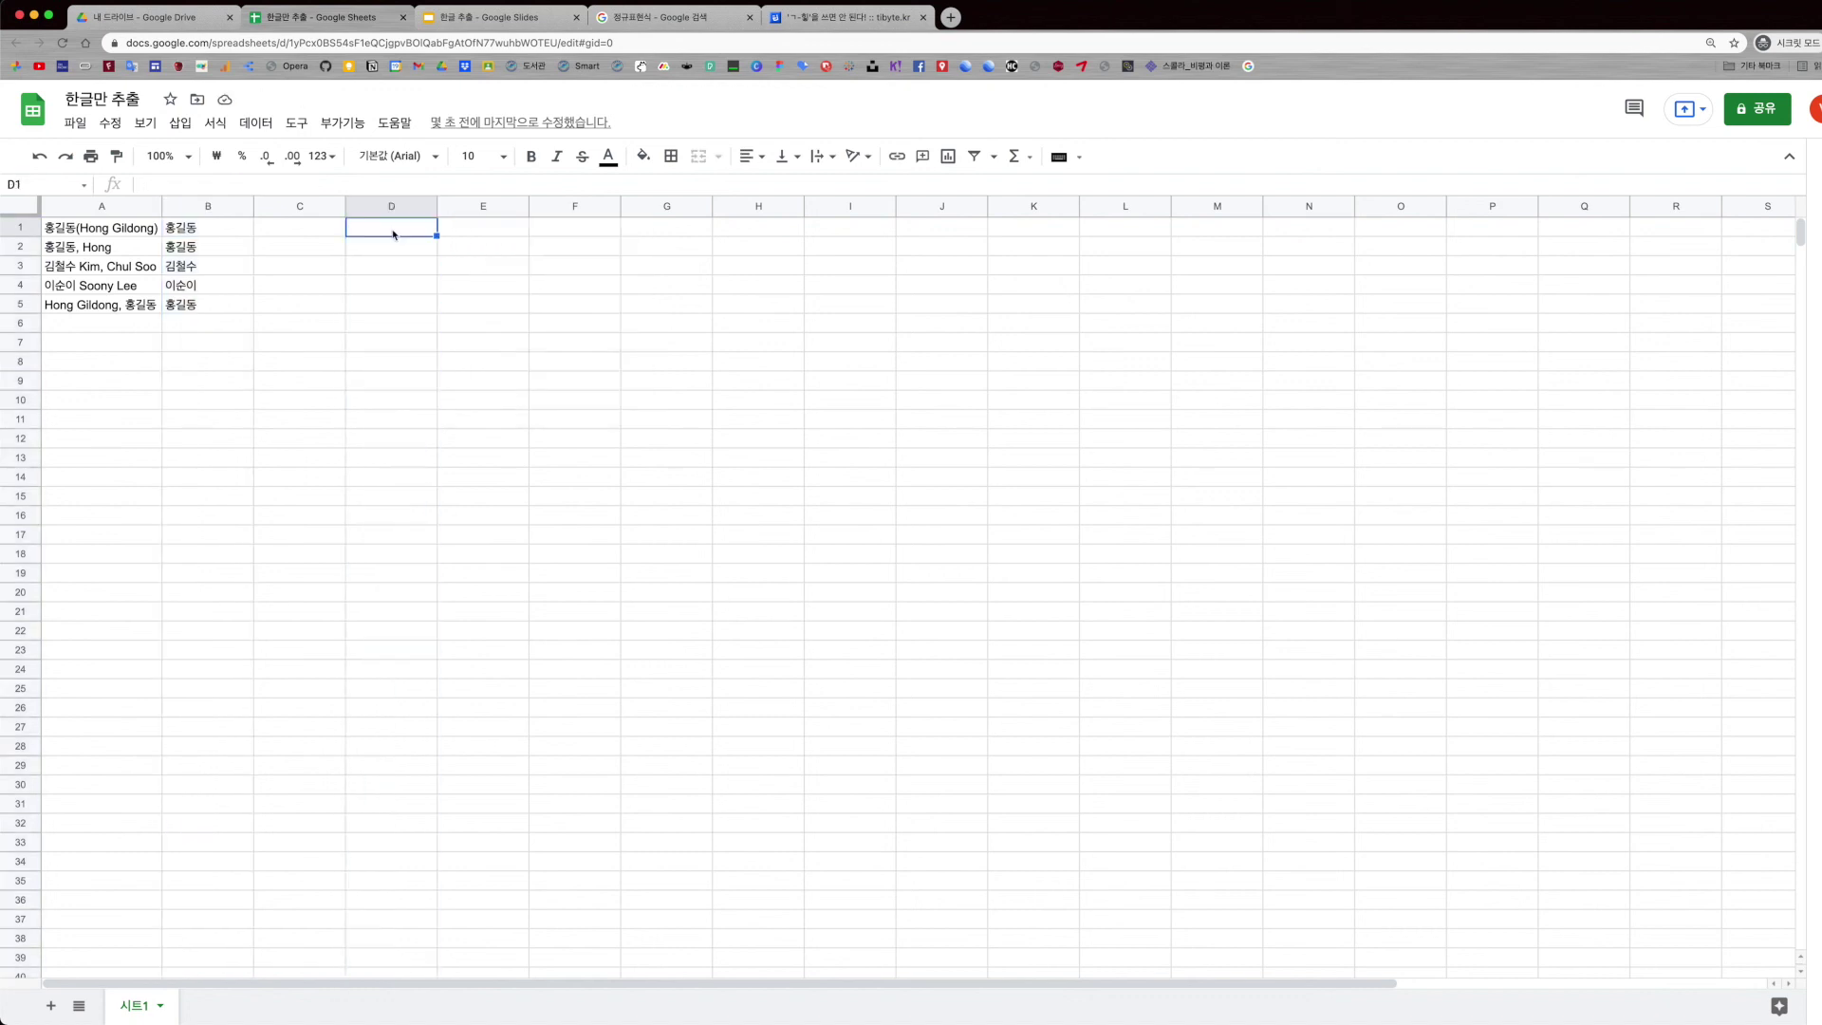
pyautogui.rightClick(394, 232)
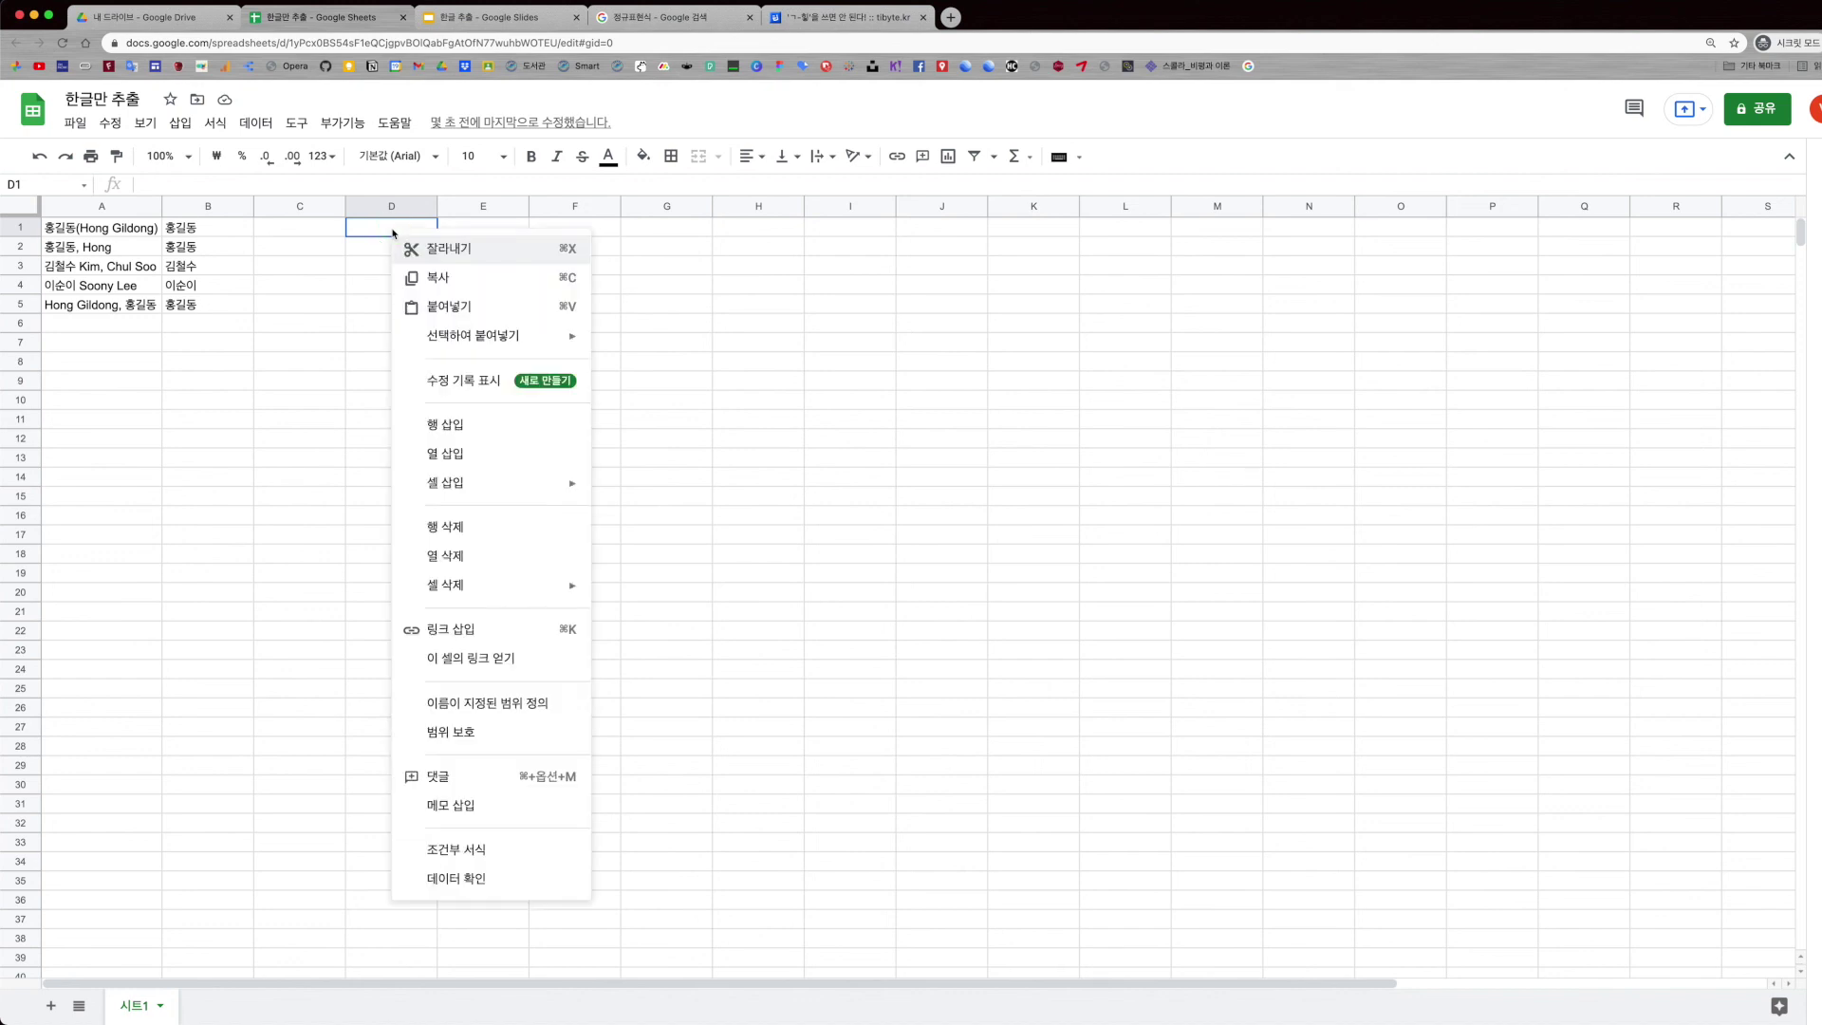
pyautogui.moveTo(434, 340)
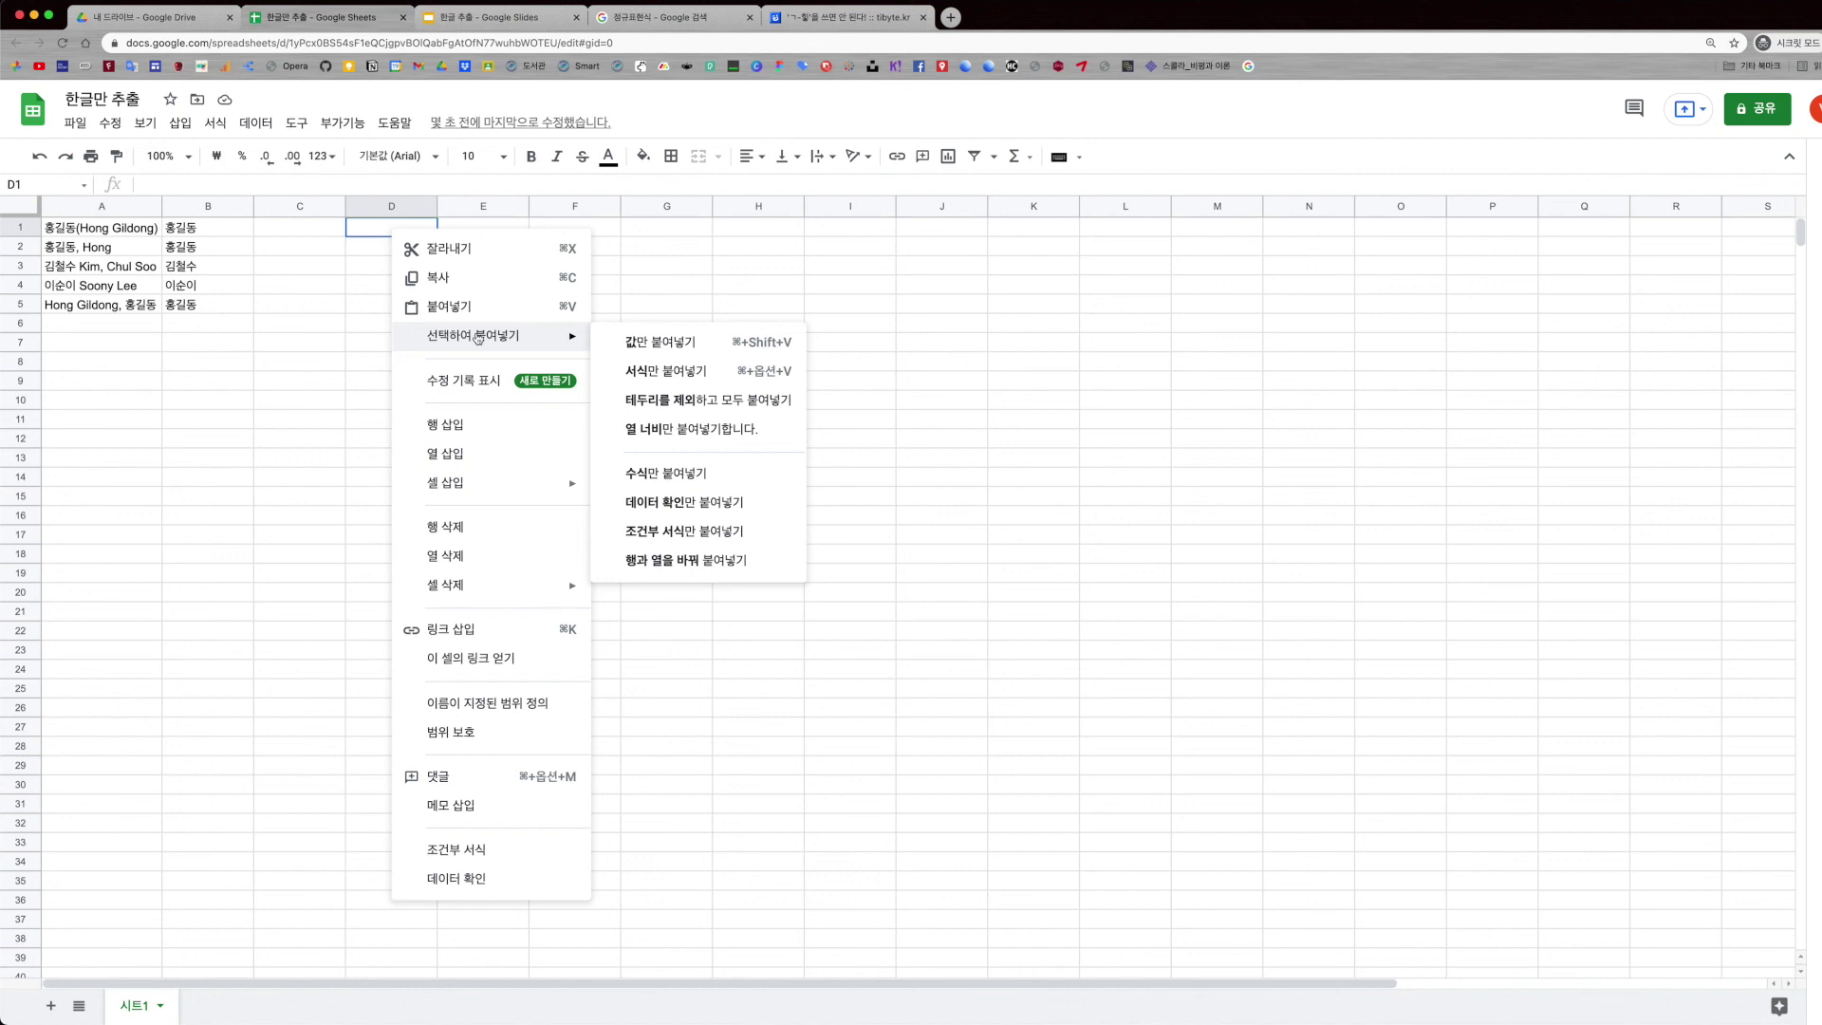
pyautogui.click(667, 343)
# Step: Compare the contents of B1 and D1, and paste the copied results as values only into column E, starting at E1
pyautogui.click(188, 206)
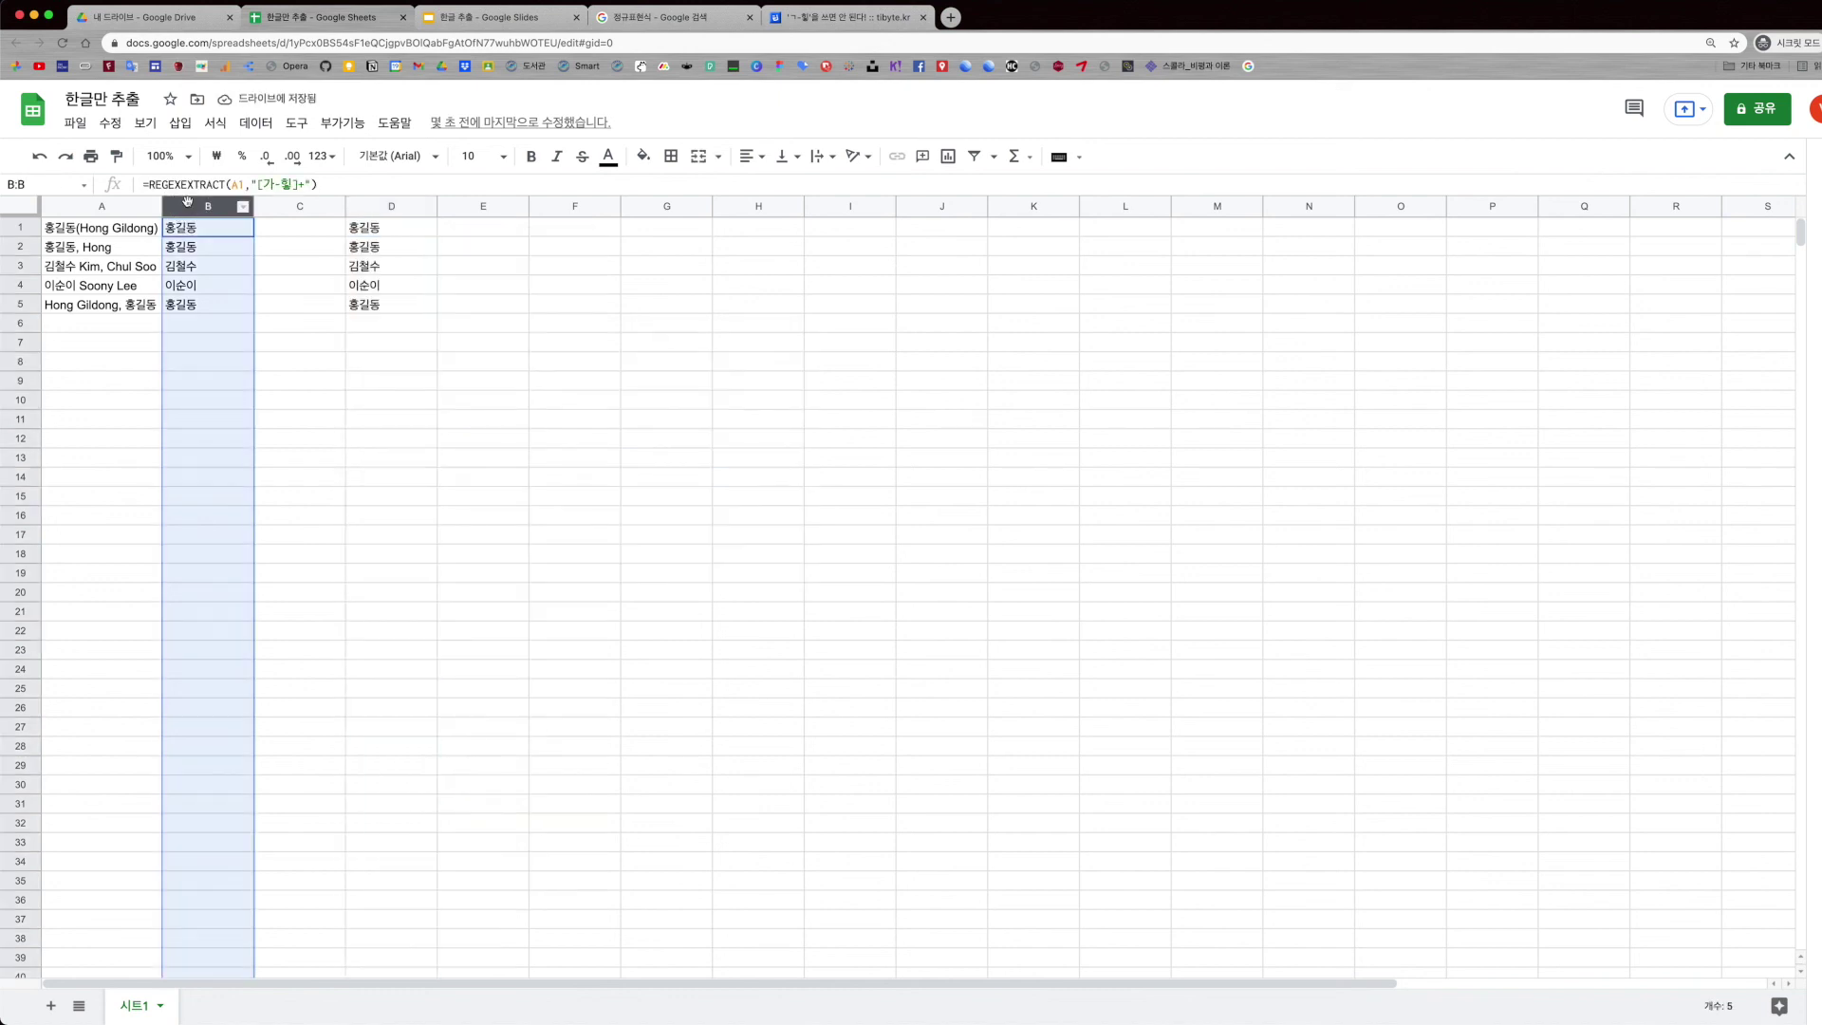
pyautogui.click(374, 207)
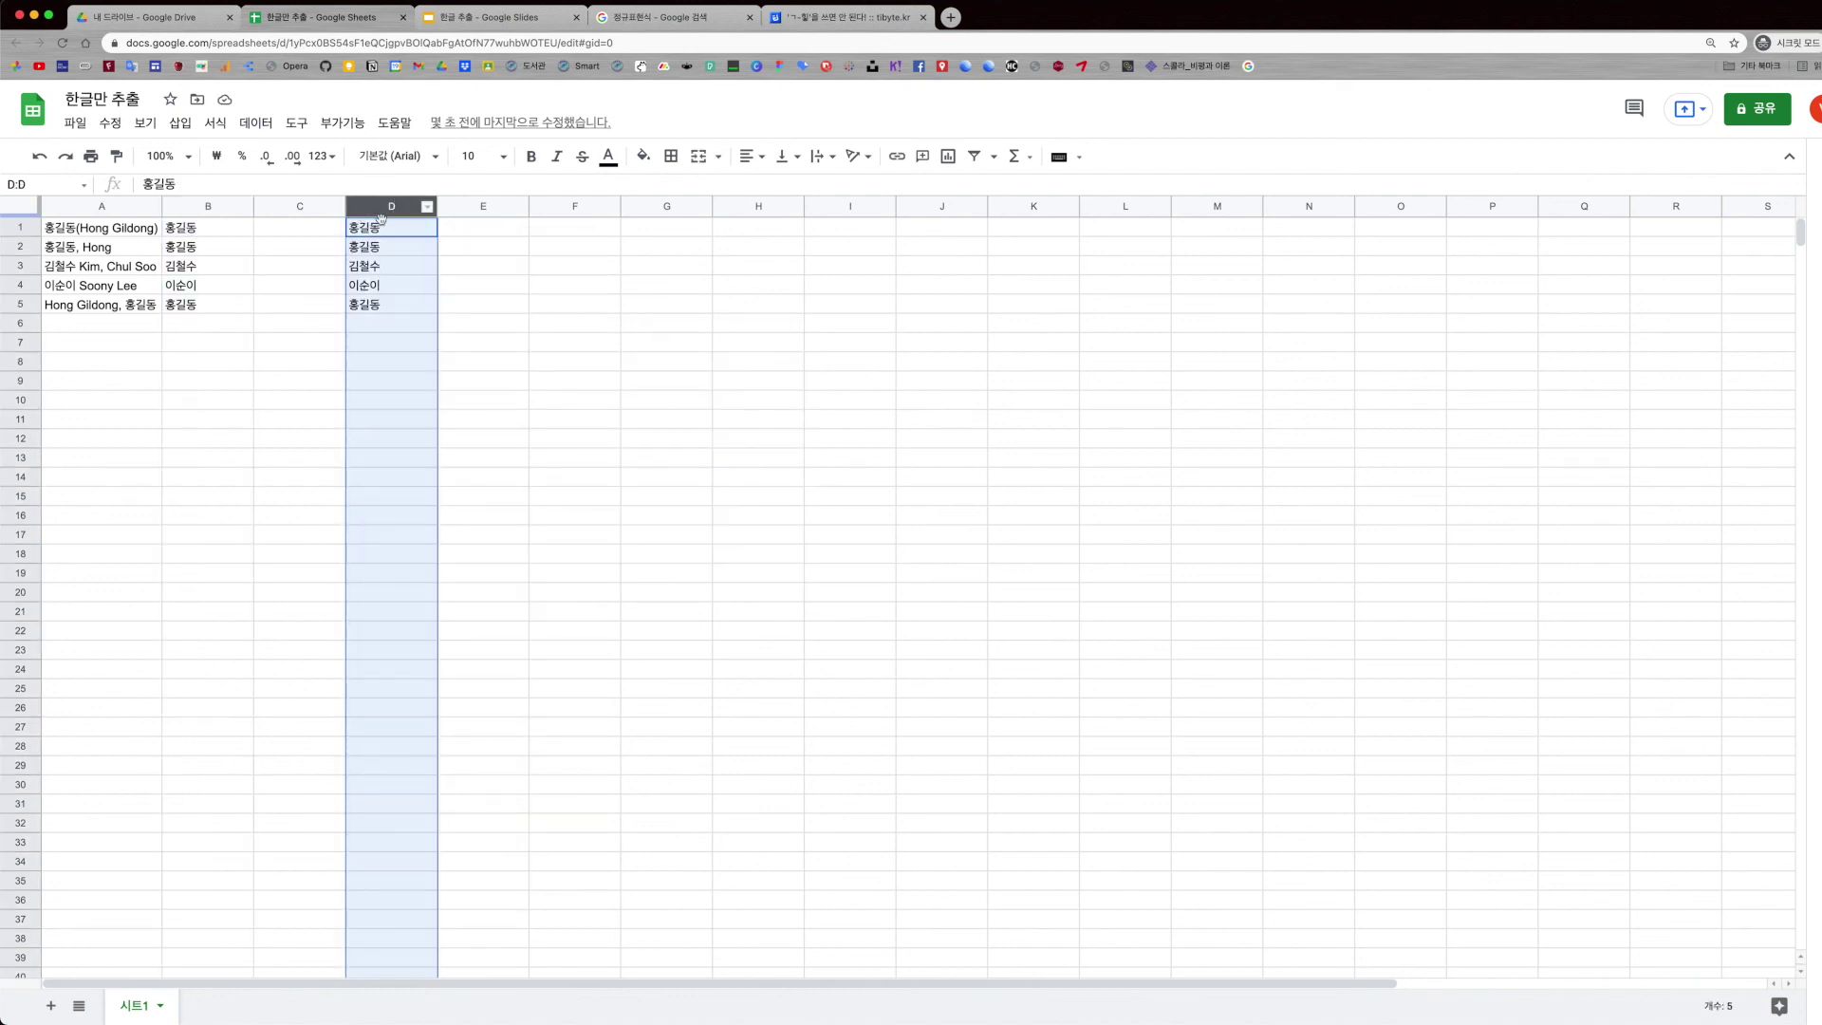
pyautogui.click(183, 228)
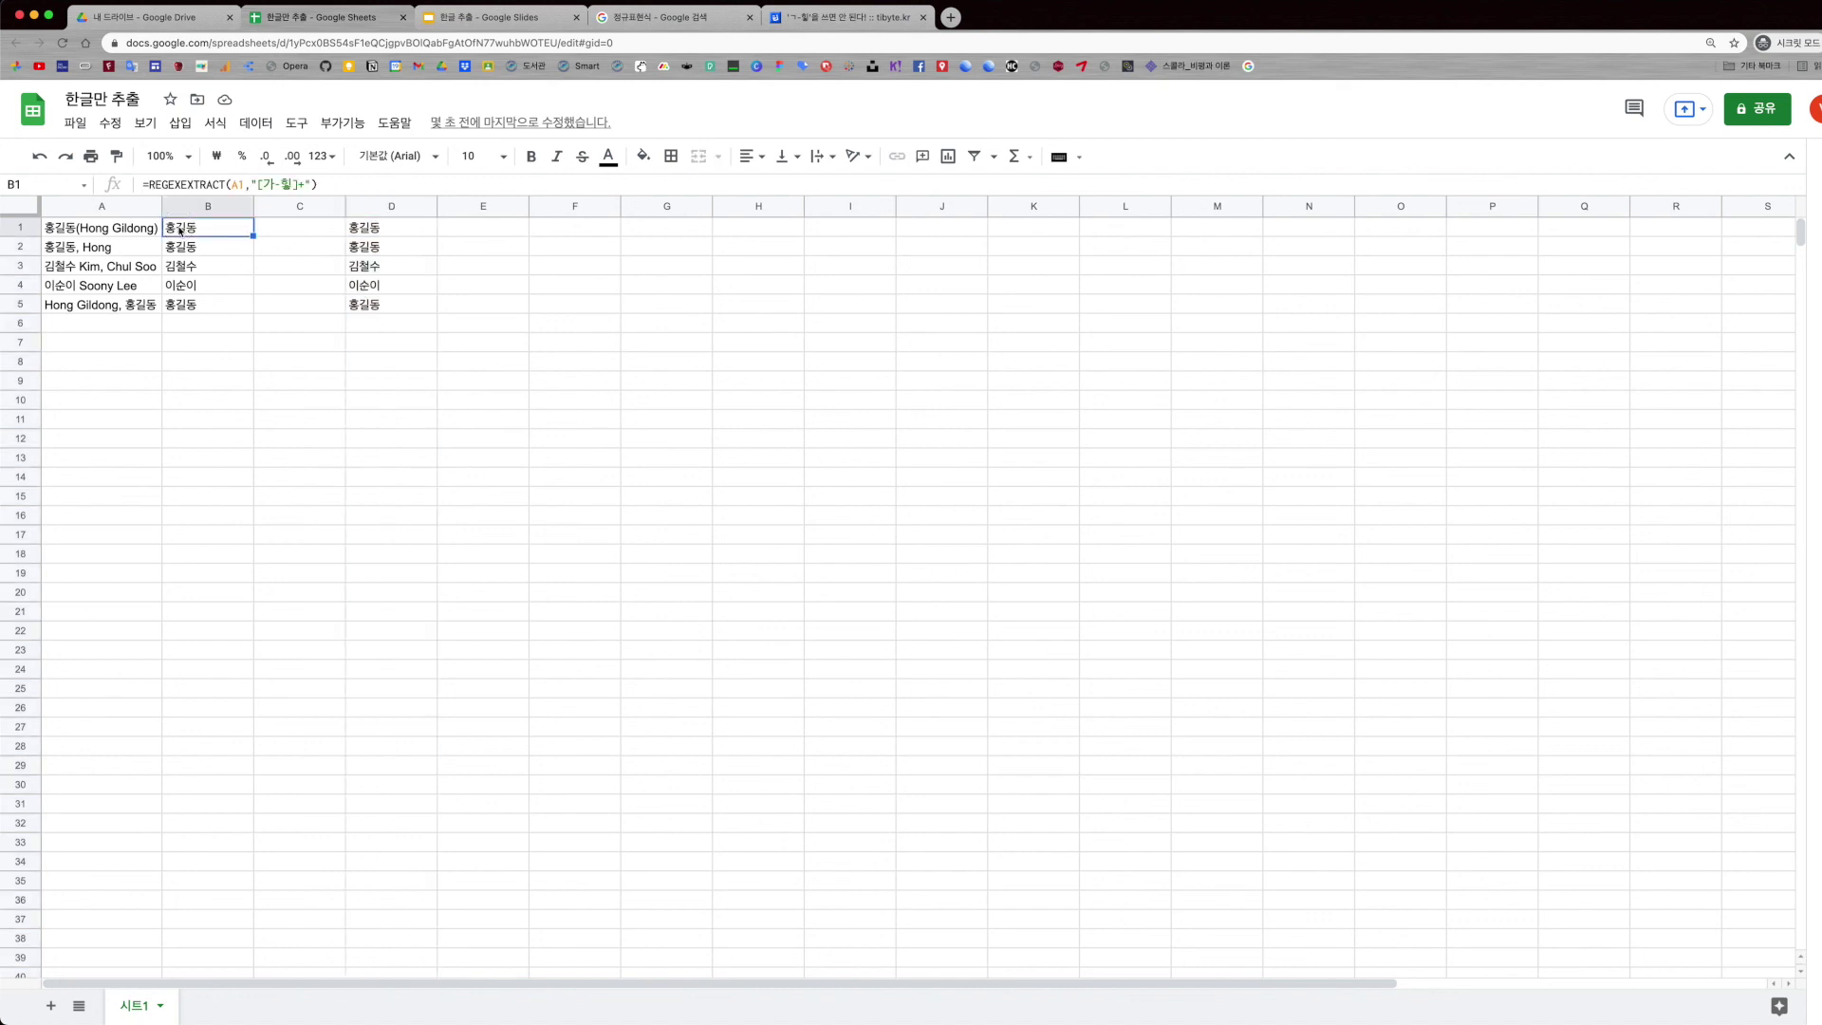
pyautogui.click(376, 235)
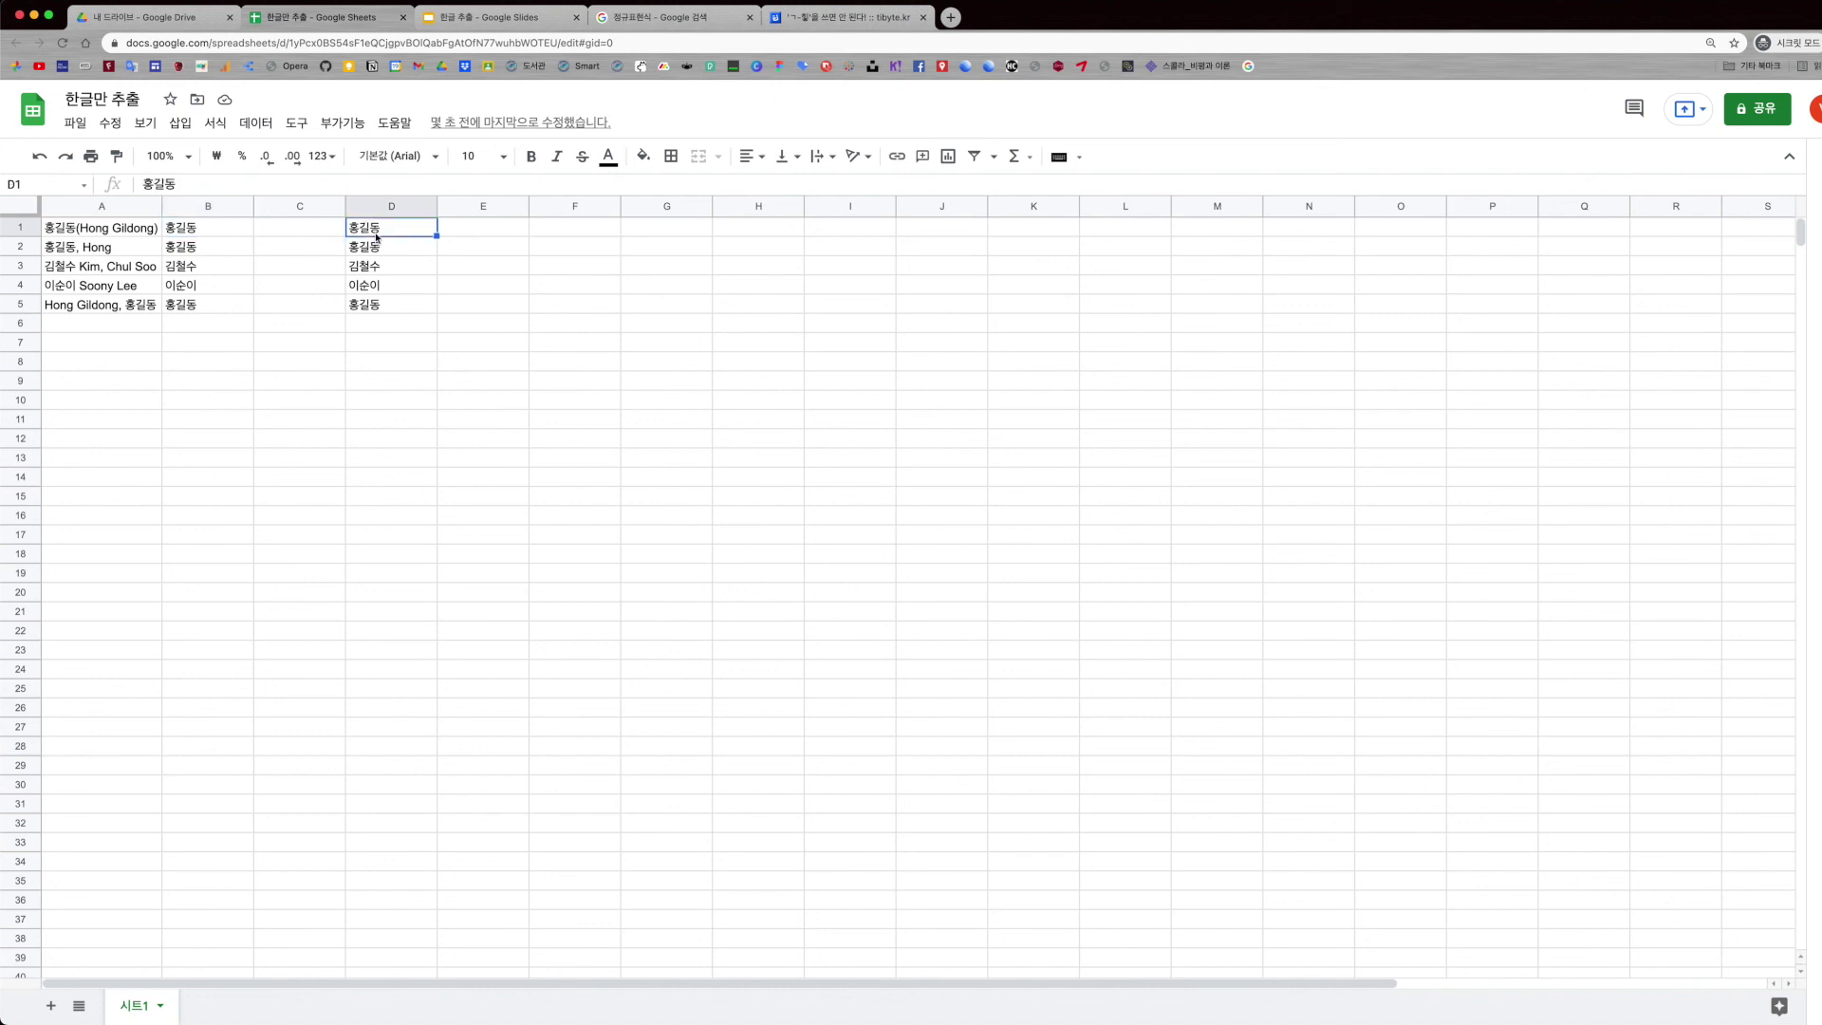
pyautogui.click(474, 231)
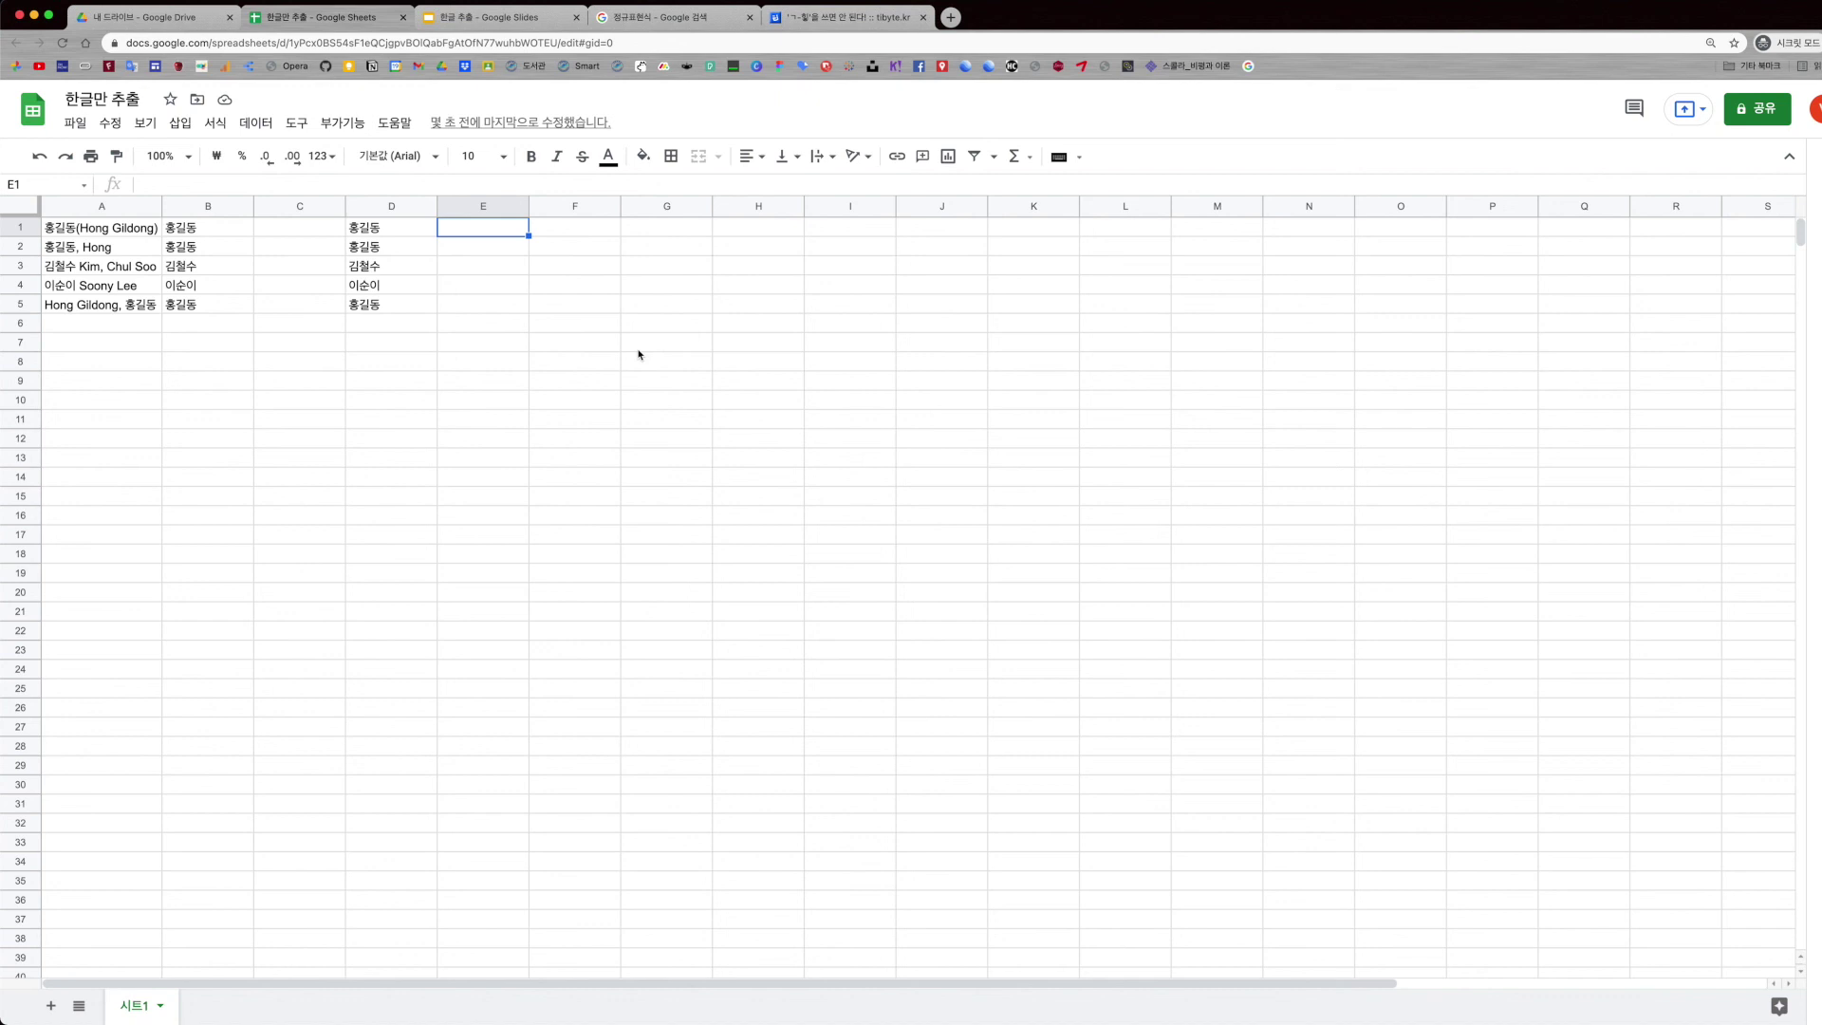
pyautogui.press('super+v')
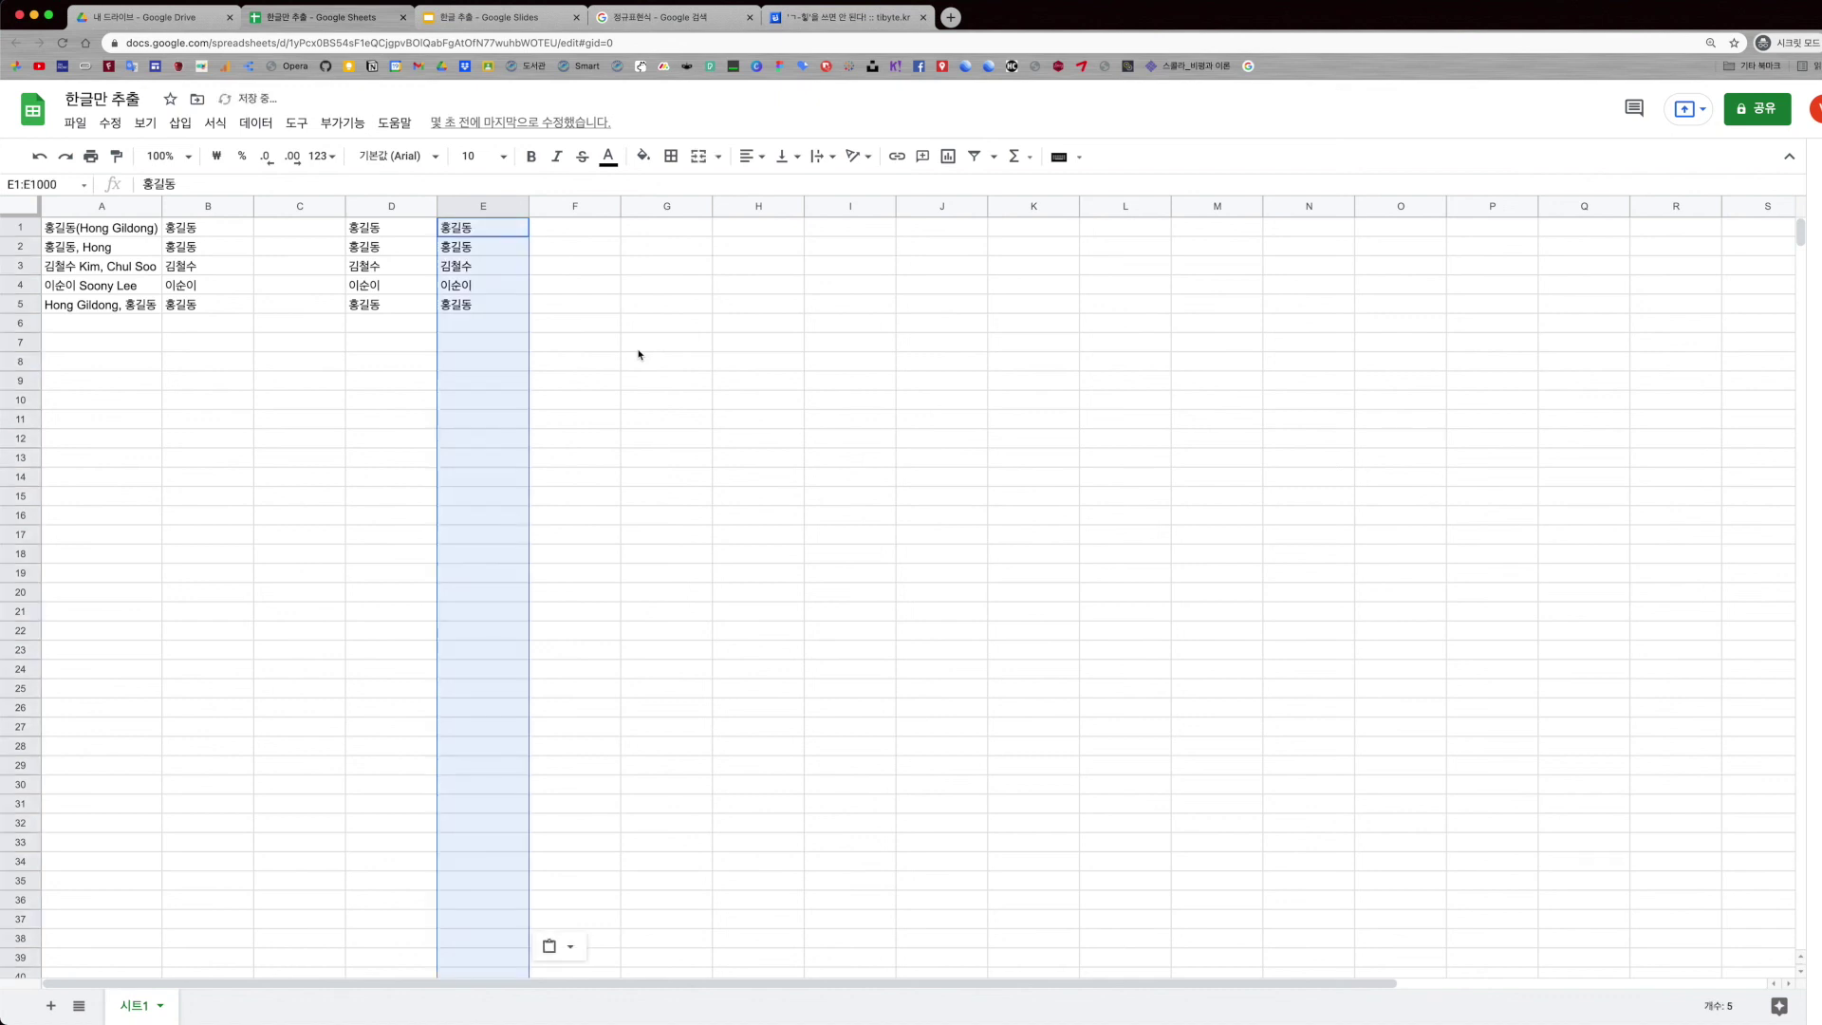